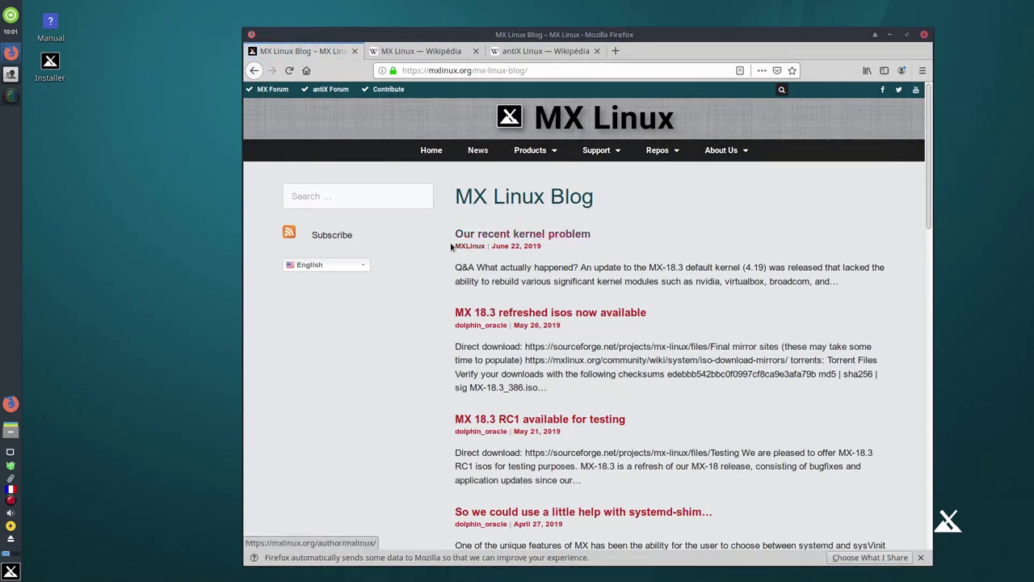
click(512, 234)
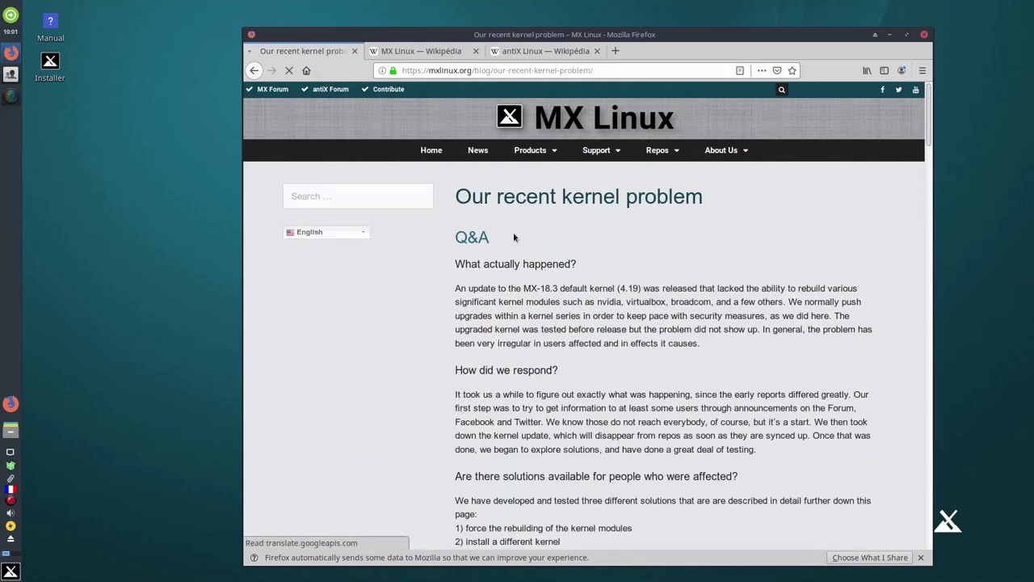
scroll(608, 331, down, 8)
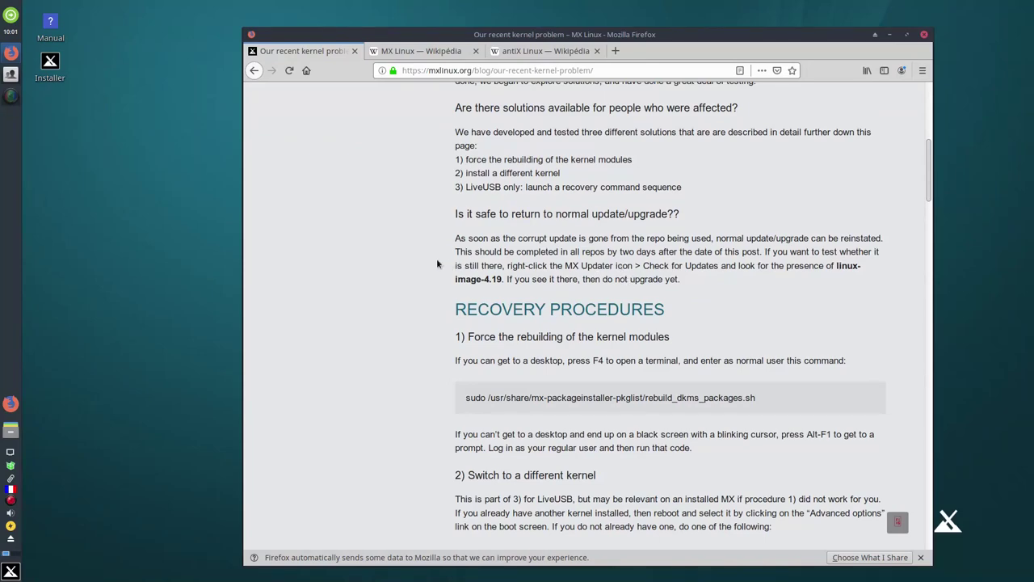
scroll(383, 273, up, 3)
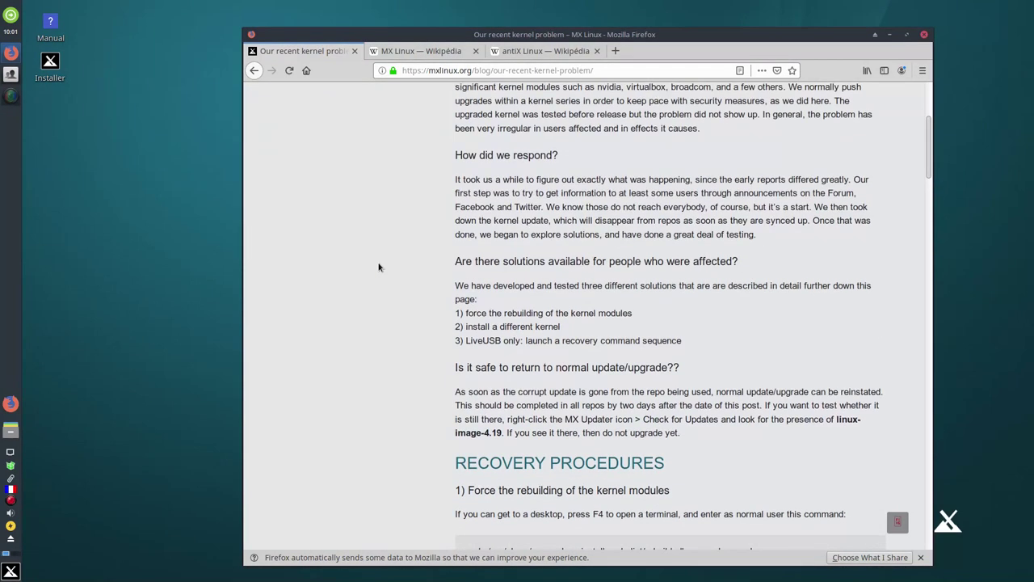
scroll(441, 280, up, 4)
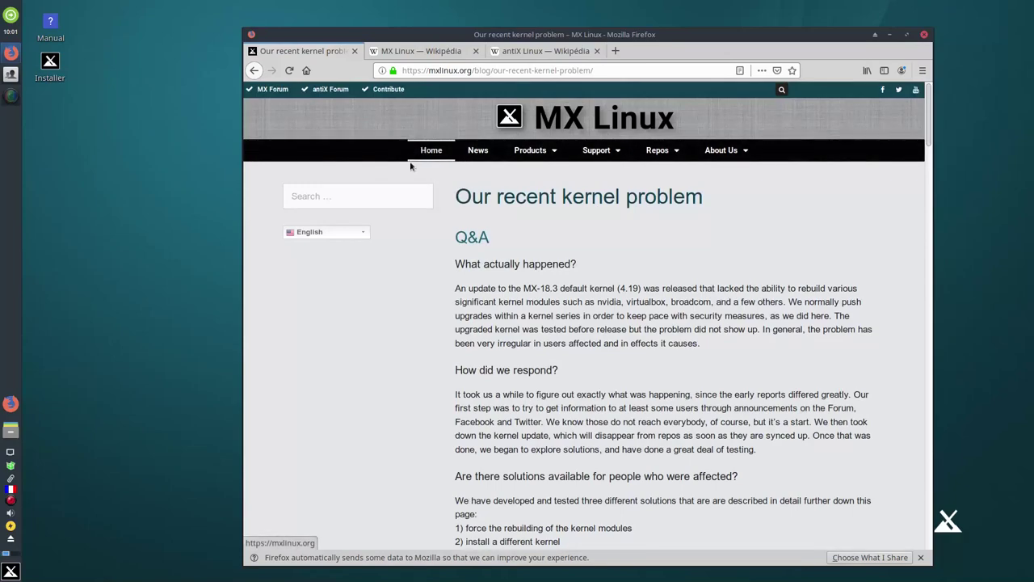
scroll(671, 257, down, 4)
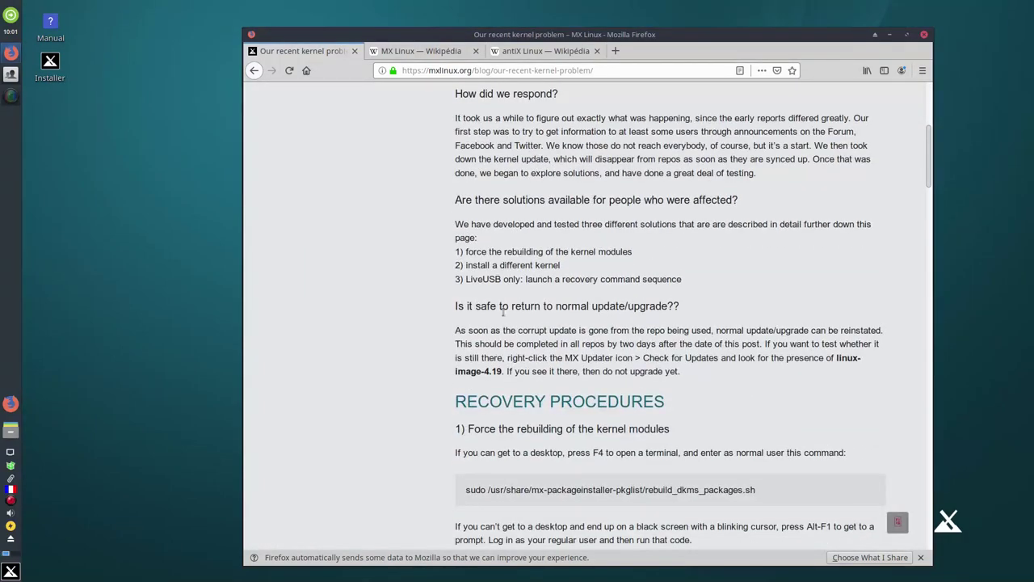
scroll(440, 317, down, 6)
scroll(434, 315, down, 6)
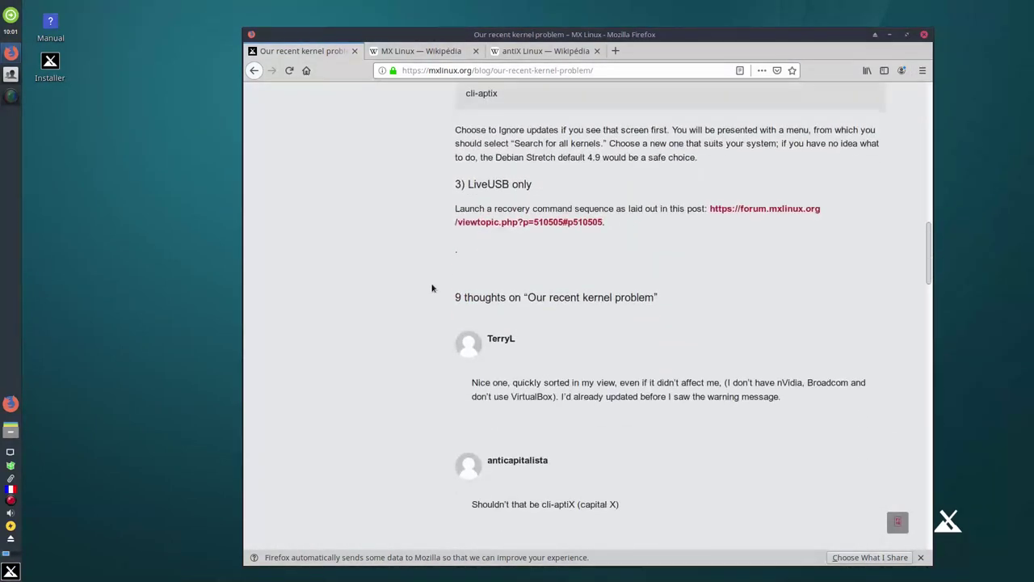
scroll(431, 288, up, 12)
scroll(424, 243, up, 3)
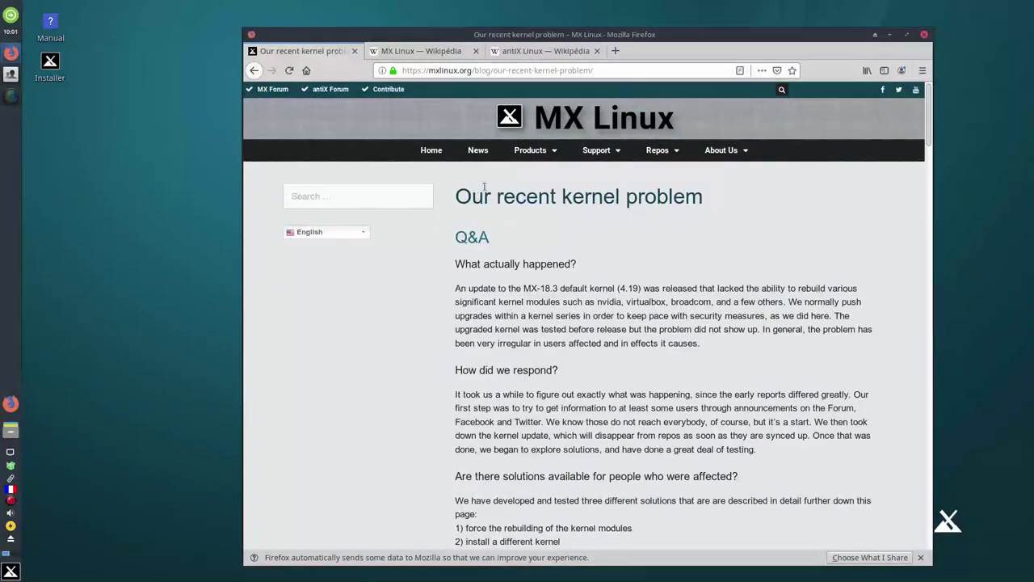
click(475, 148)
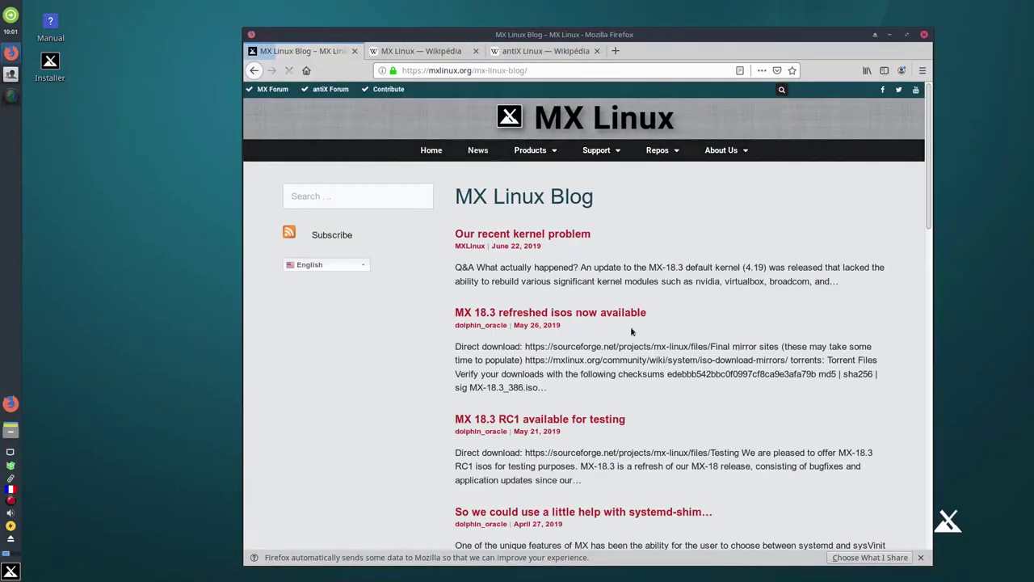
scroll(566, 311, down, 3)
scroll(503, 287, up, 3)
Close Firefox with all three tabs and move the MX Welcome window to the upper right
click(926, 36)
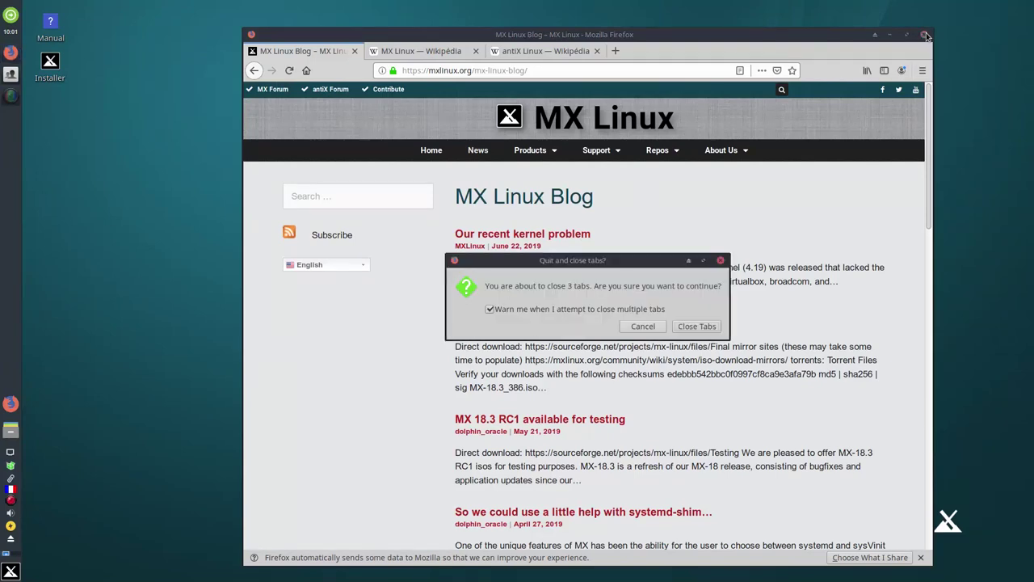
click(695, 330)
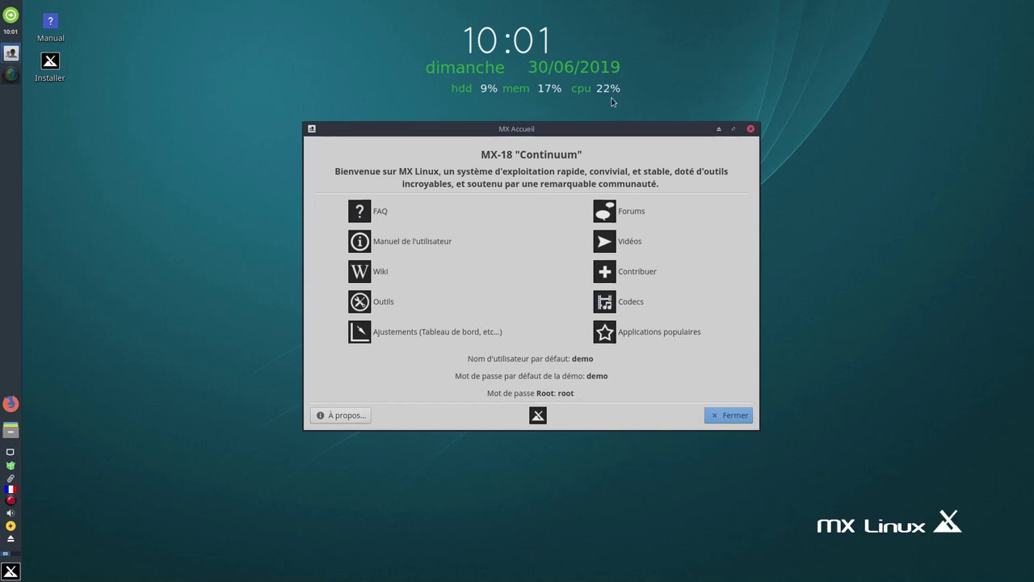
drag(610, 129, 848, 111)
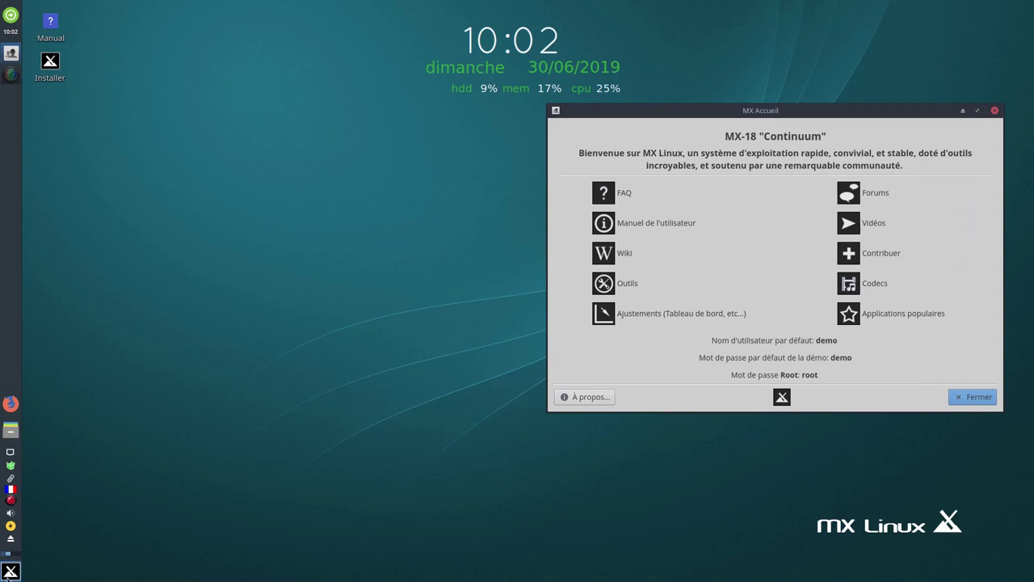
Find GParted with a 'gpa' Whisker menu search and start it with the root password
click(10, 571)
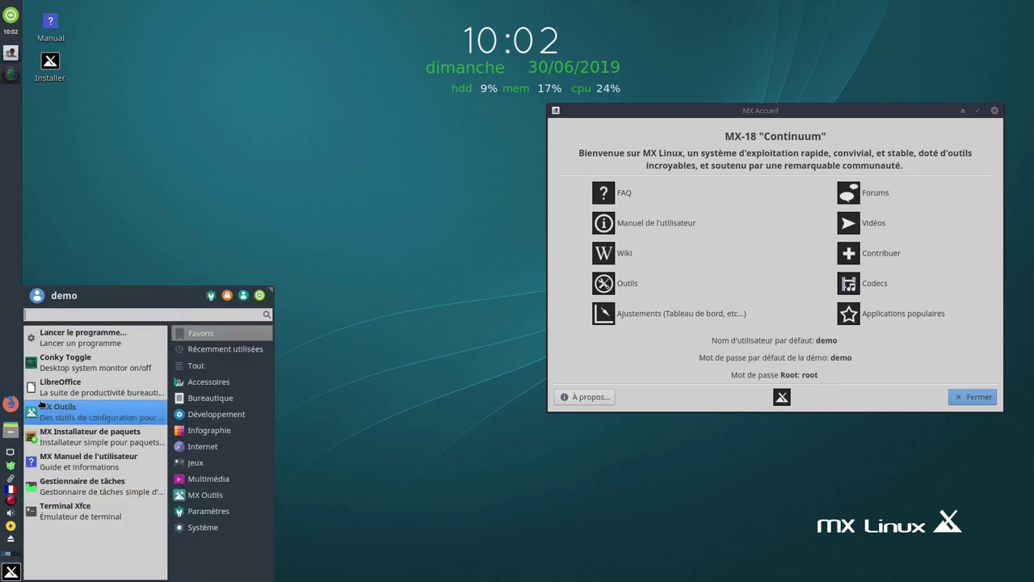
text(gpa)
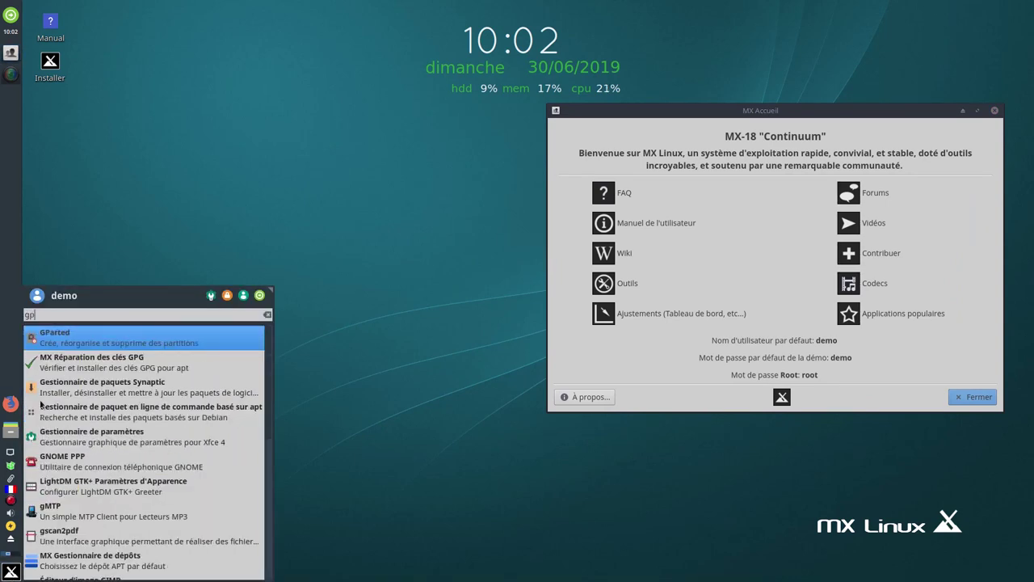
click(121, 343)
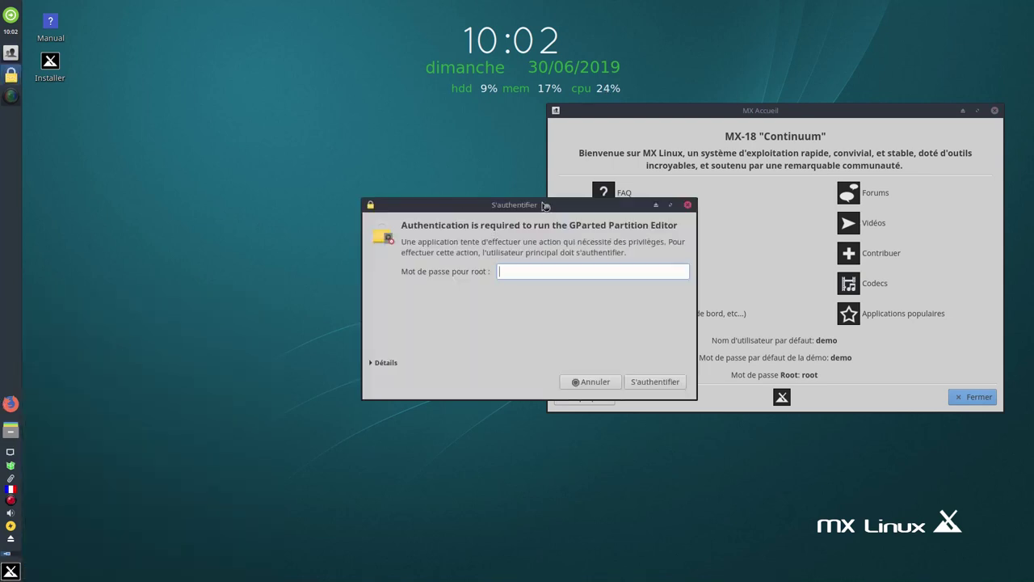
drag(544, 207, 414, 235)
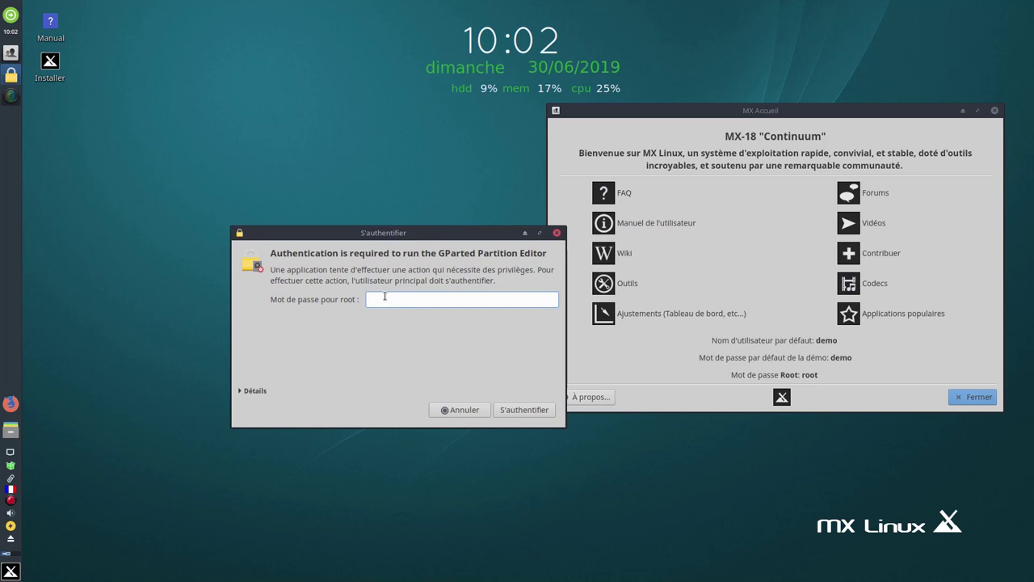
text(r)
key(Return)
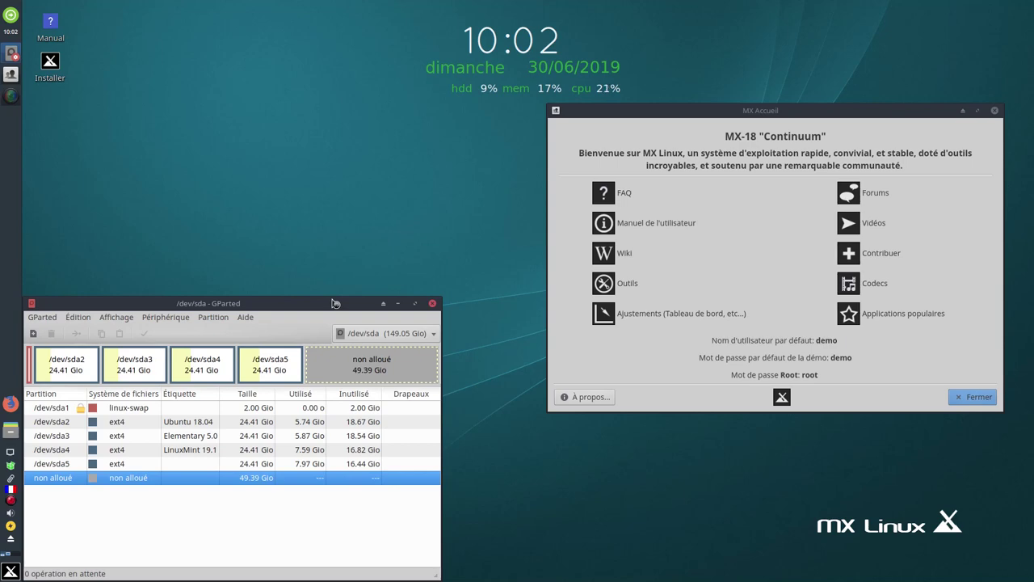
Queue the filesystem label 'Manjaro KDE' for the /dev/sda5 partition
drag(326, 305, 384, 186)
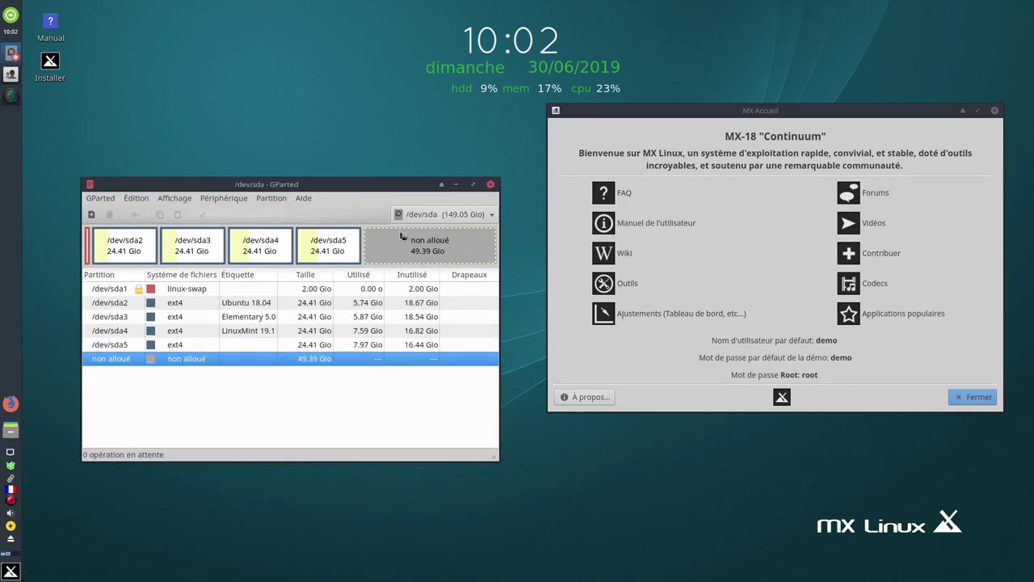
click(245, 345)
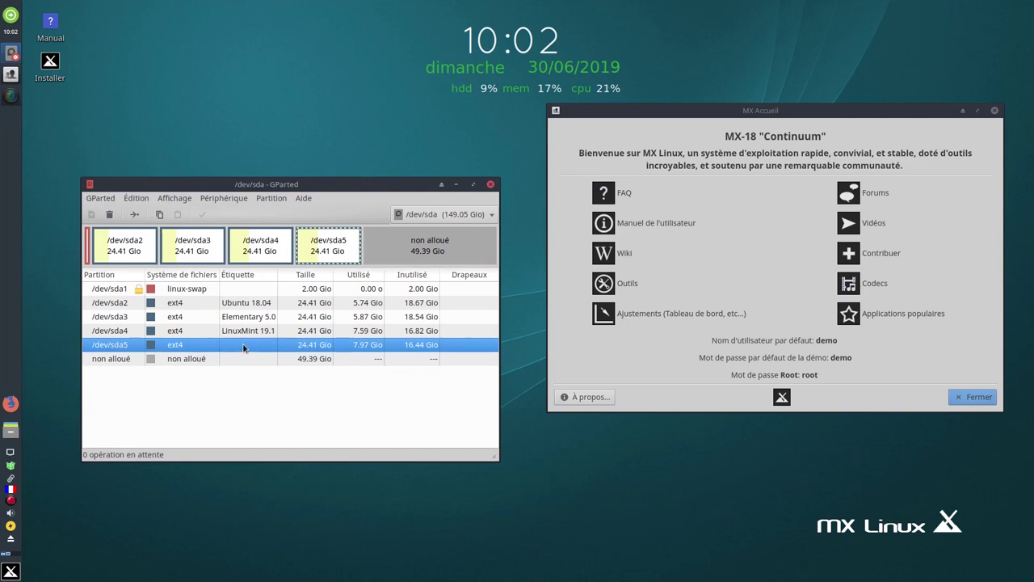
right_click(246, 346)
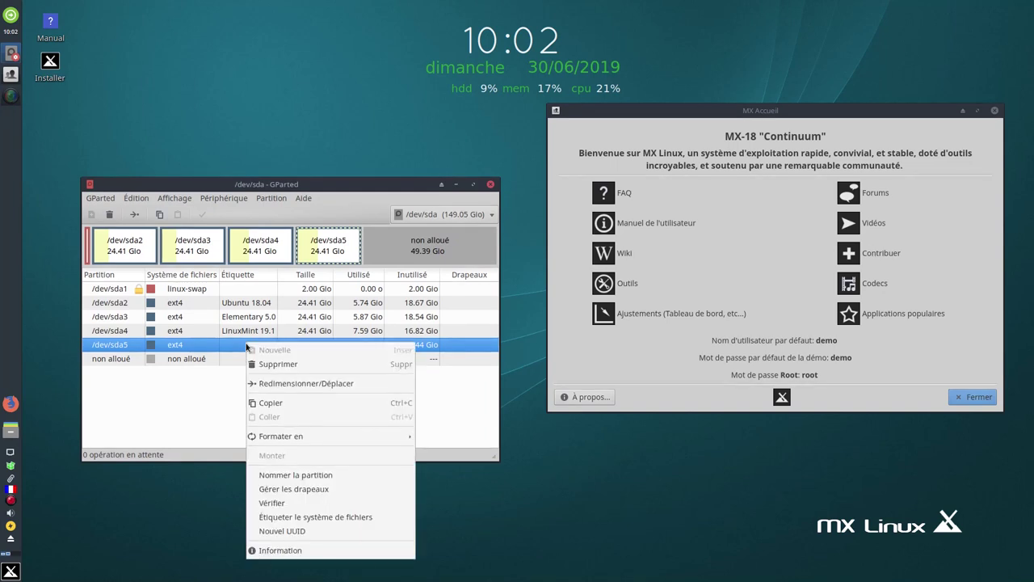
click(343, 517)
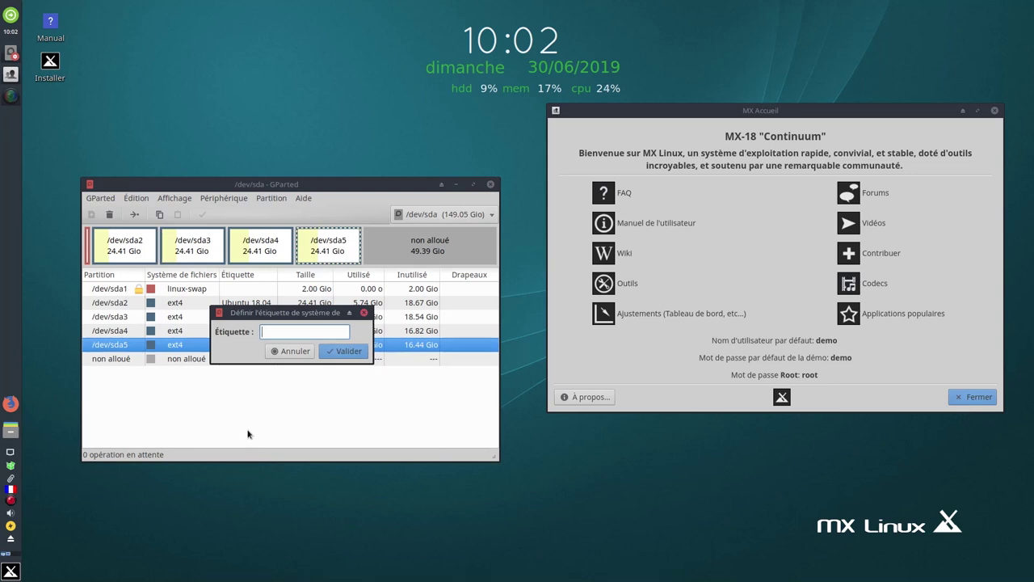
text(Ma)
text(njaro KDE)
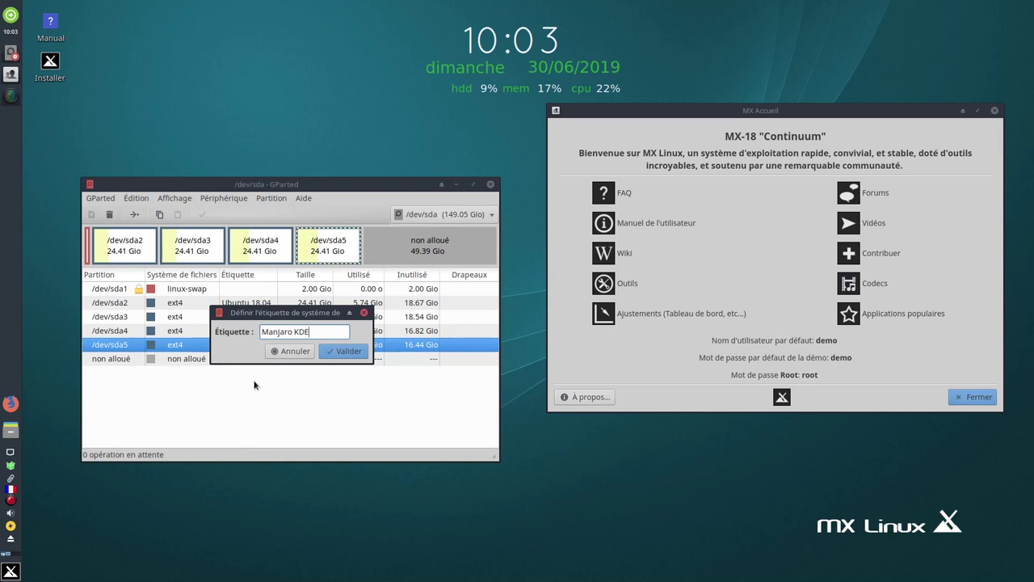
click(346, 355)
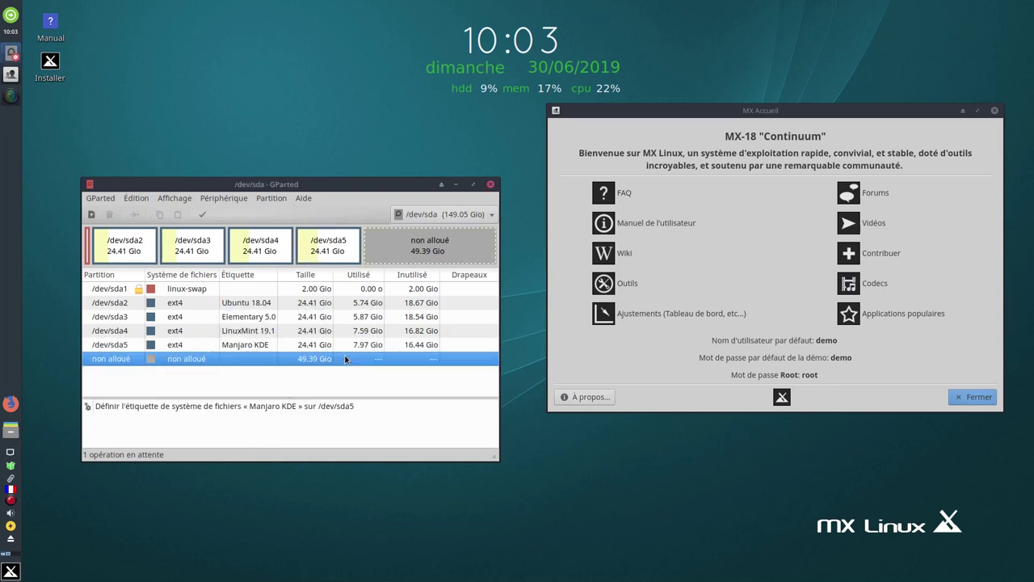
Apply the pending label operation to the disk and close the report
click(201, 214)
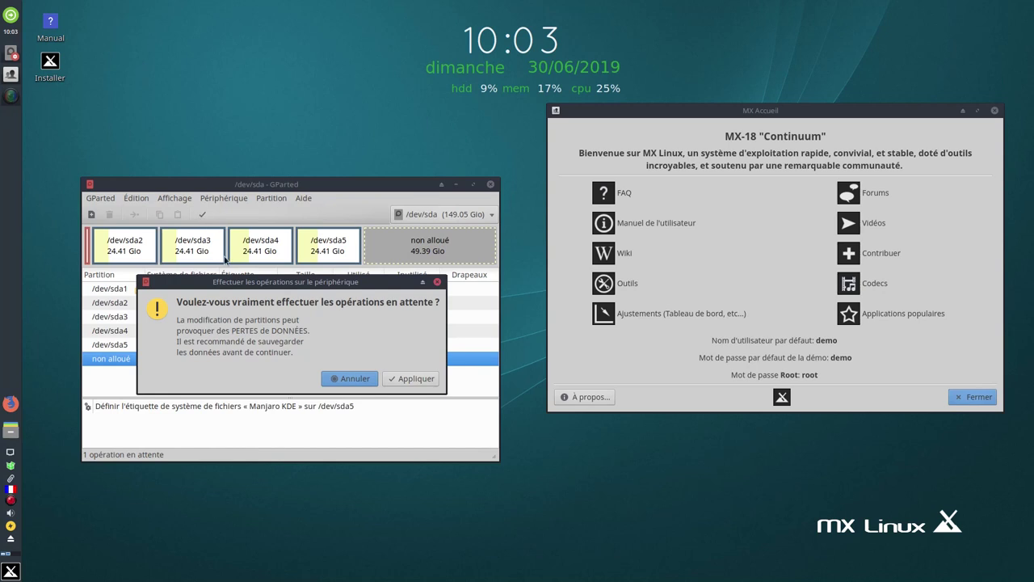
click(409, 379)
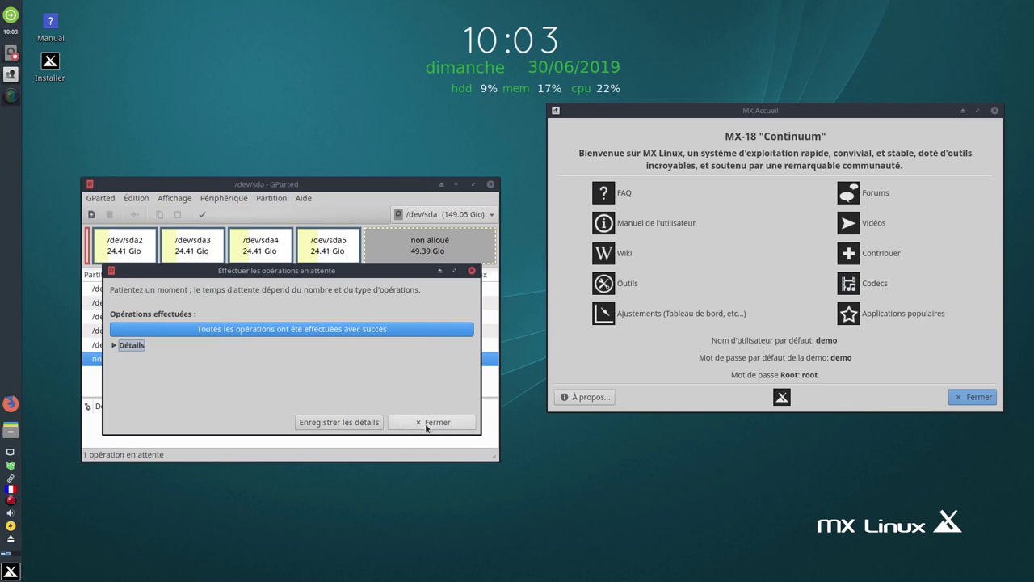
click(426, 422)
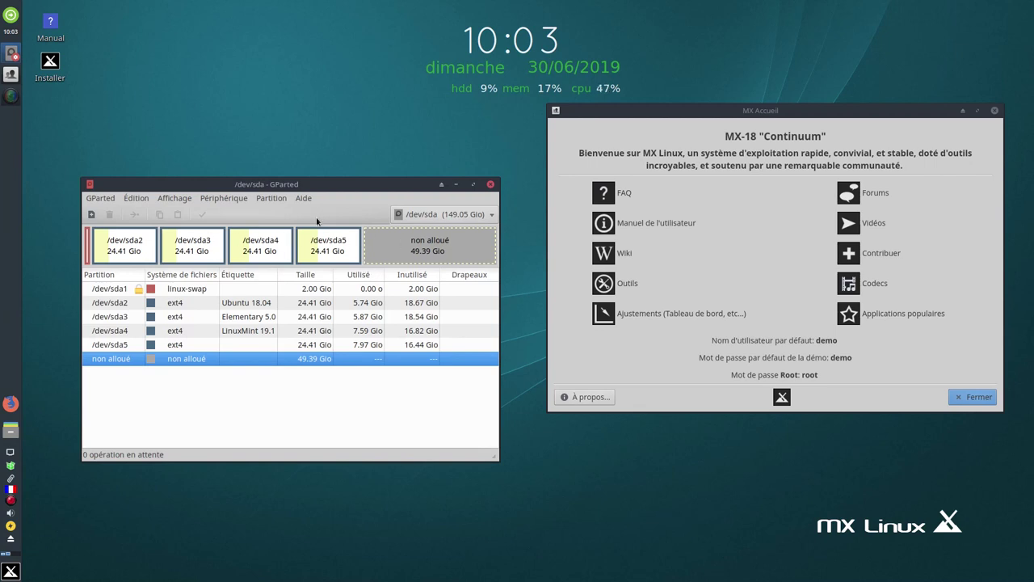
Queue a new 25 Gio ext4 partition in the unallocated space
click(92, 215)
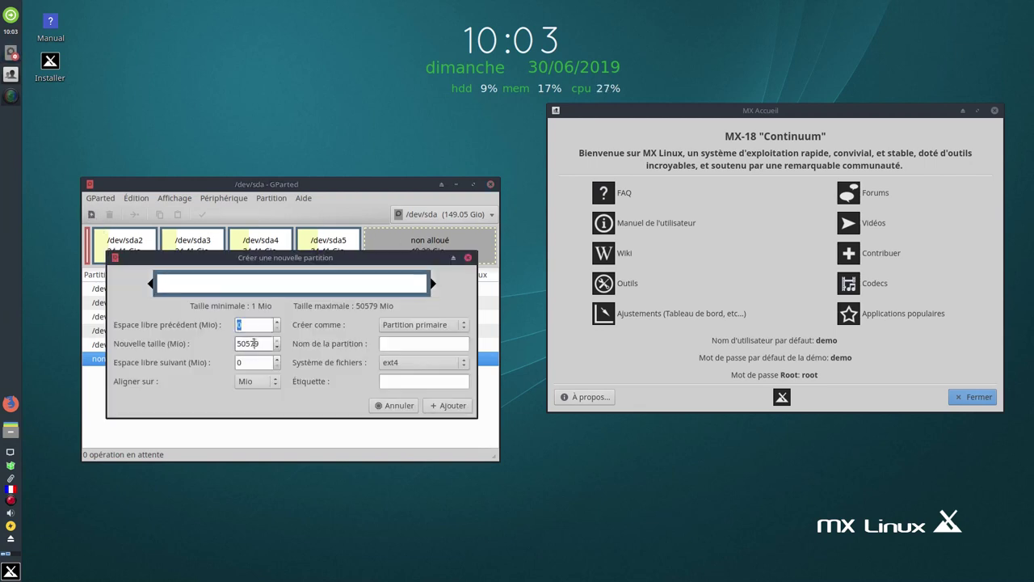
double_click(249, 344)
text(25000)
click(442, 407)
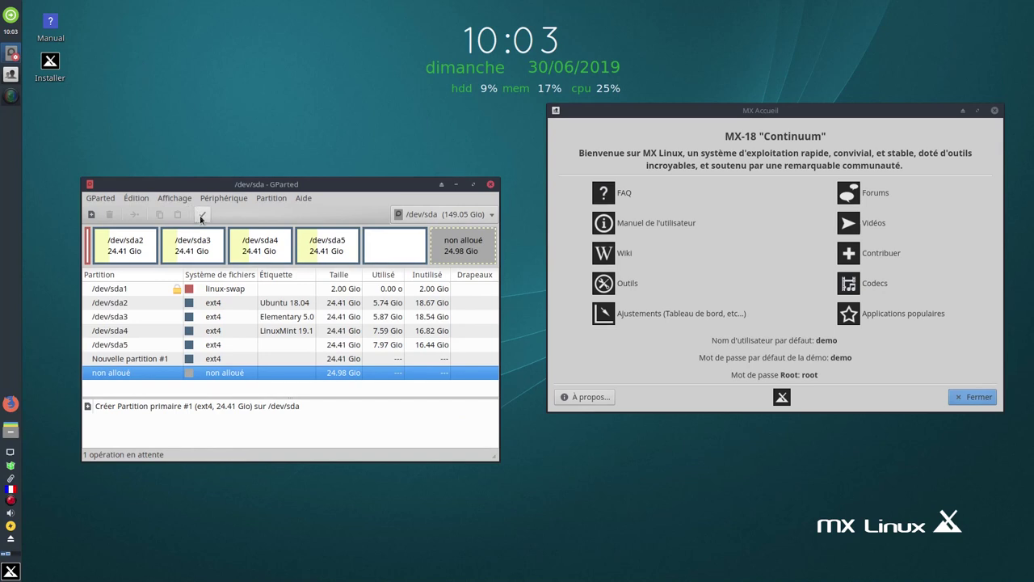
Apply the partition creation, close the finished report, and quit GParted
click(202, 215)
click(416, 378)
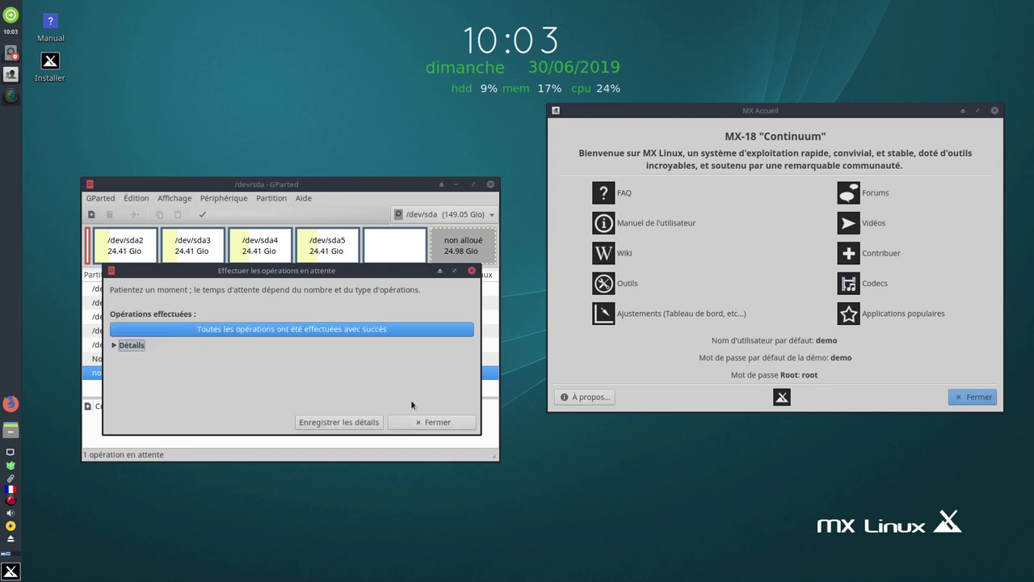
click(436, 423)
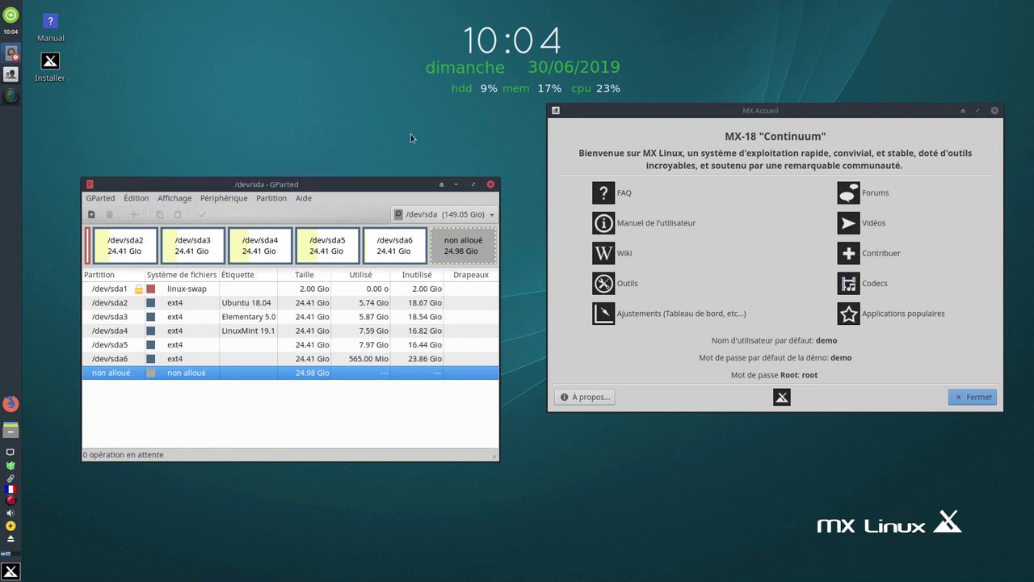
click(490, 184)
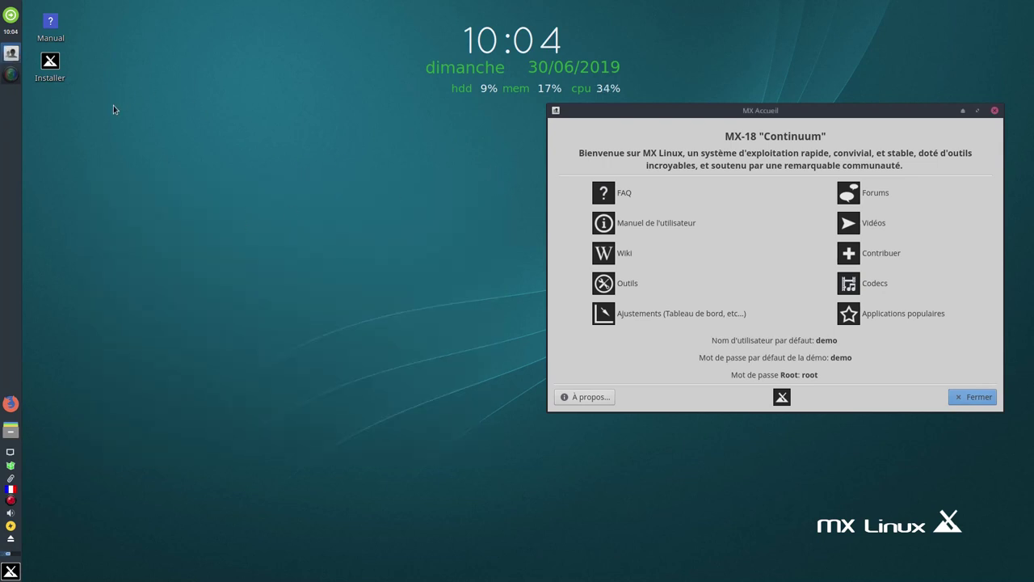
mouse_move(57, 75)
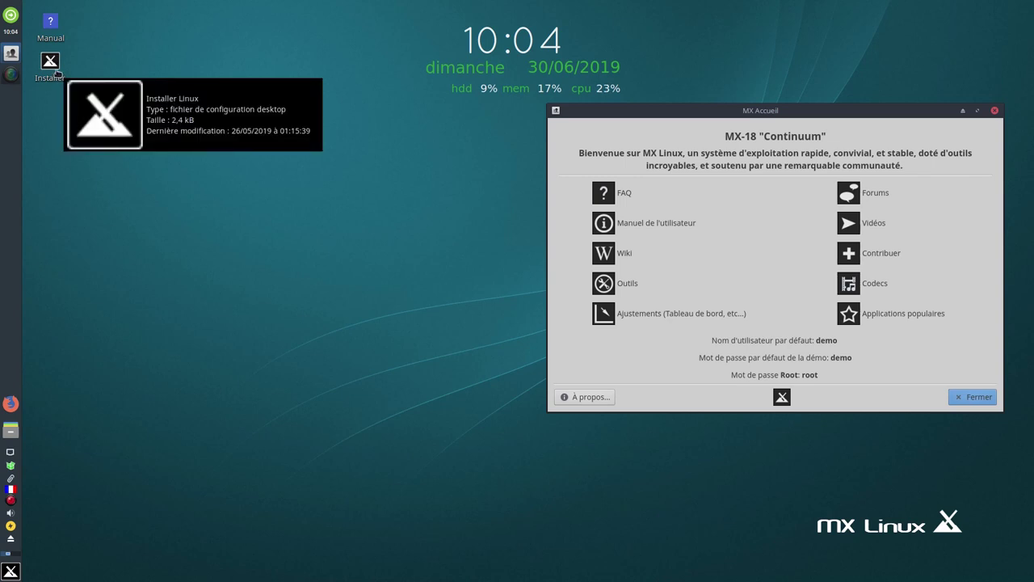
mouse_move(52, 40)
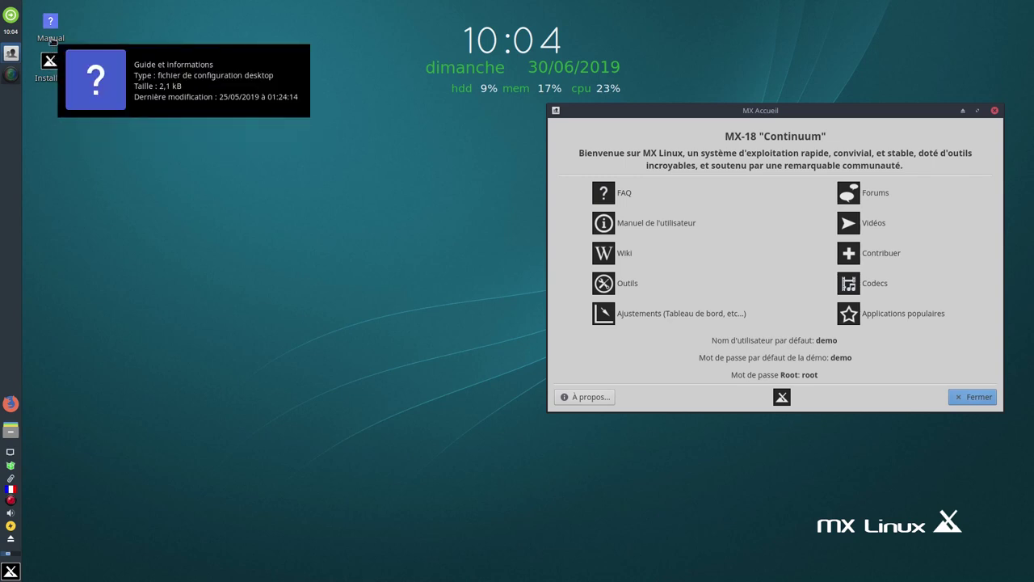
Launch the MX Linux Installer from its desktop icon and close MX Welcome
double_click(58, 72)
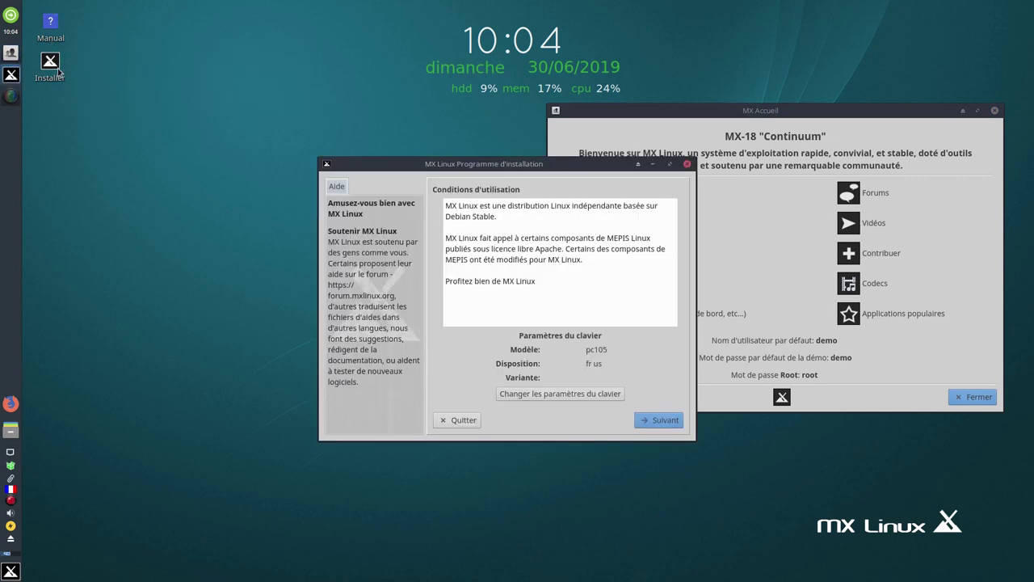
drag(503, 165, 314, 128)
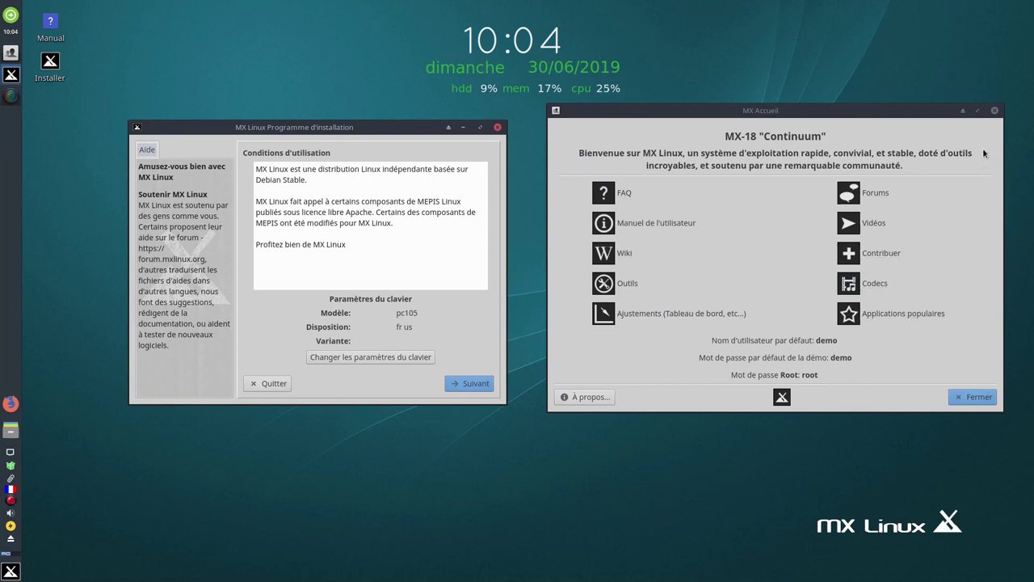
click(976, 396)
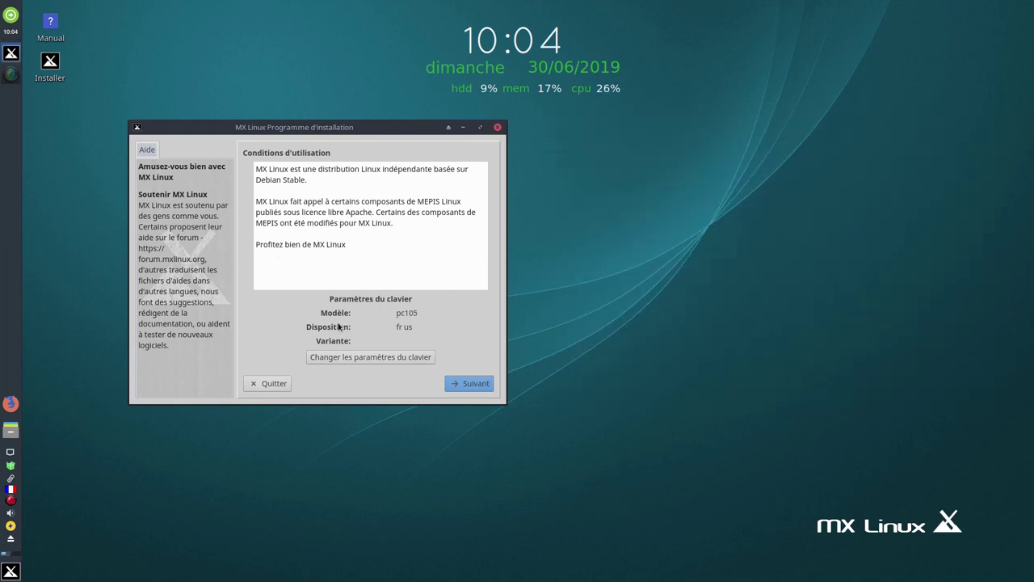
Go past the terms of use, keep sda as the install disk, and launch GParted
click(470, 384)
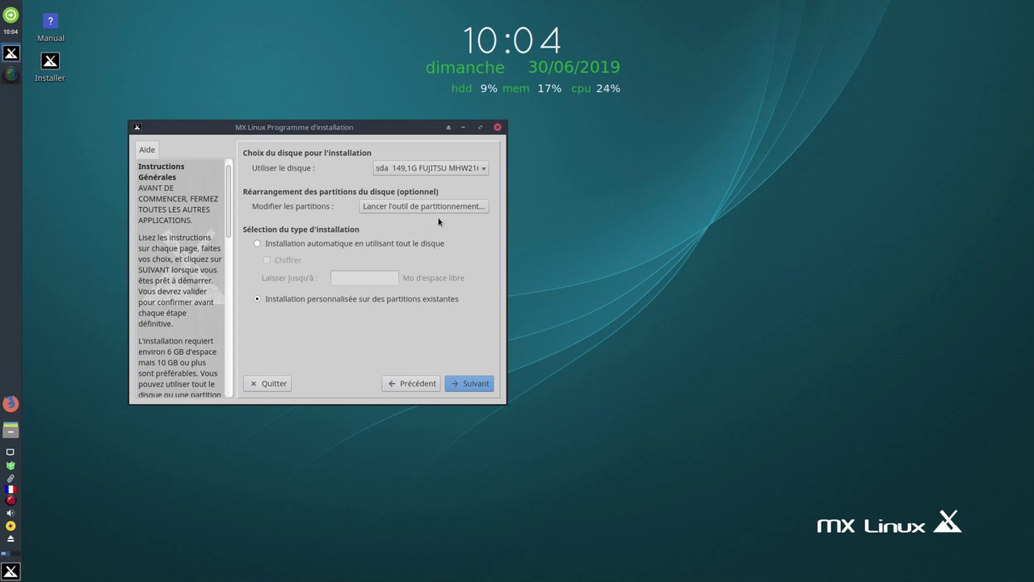
click(485, 169)
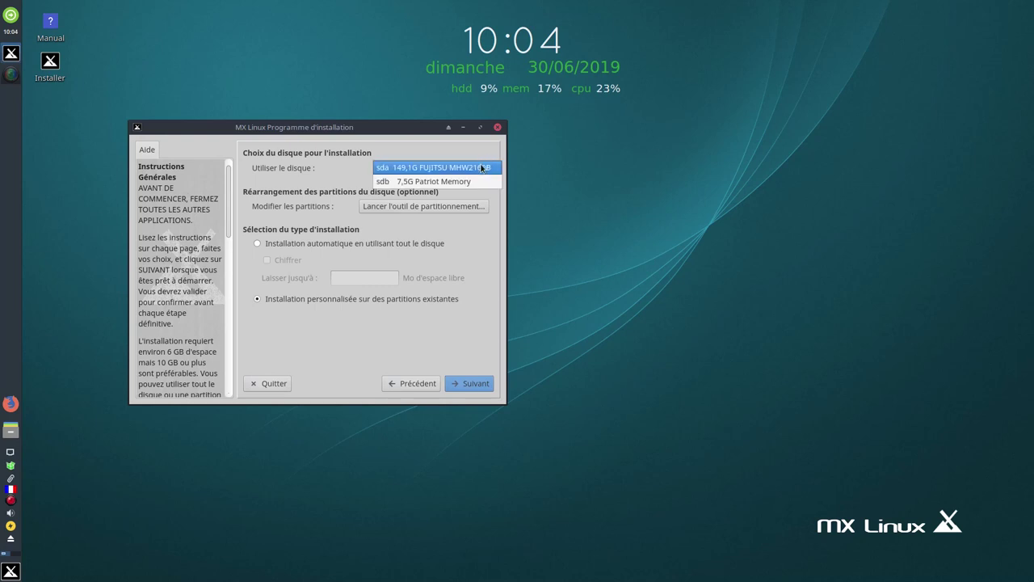
click(468, 168)
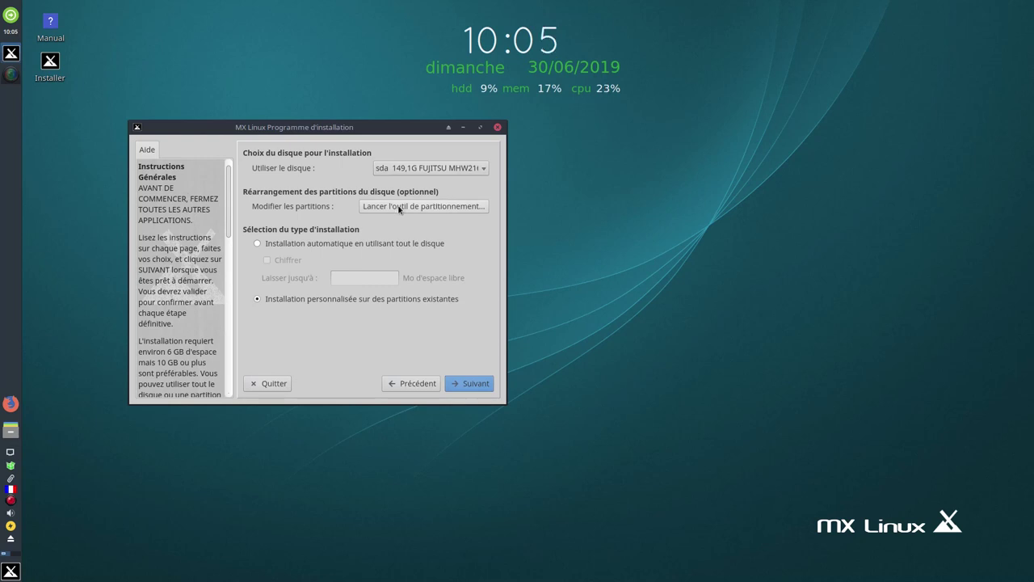
click(398, 207)
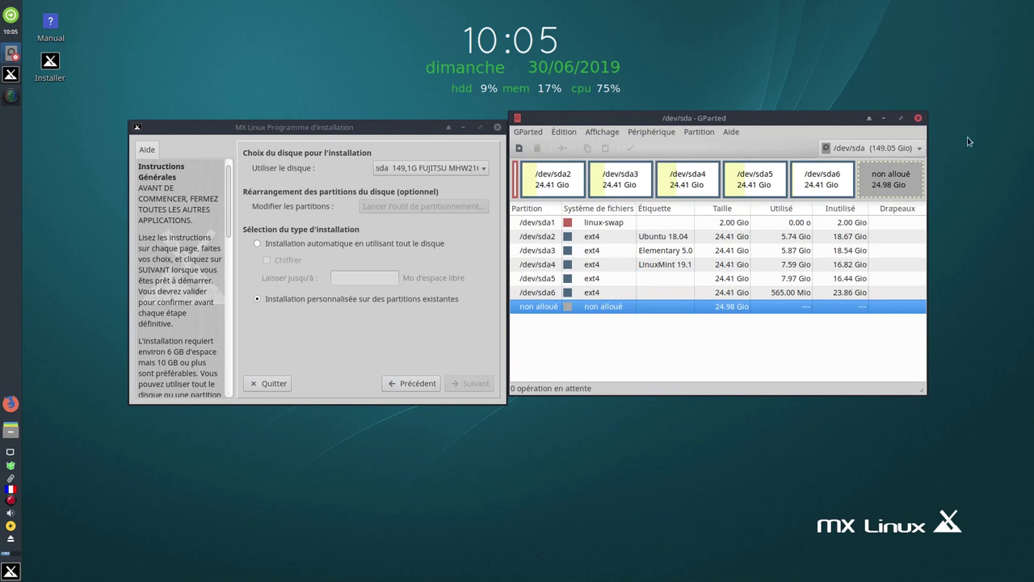
Quit GParted from its GParted menu
click(527, 133)
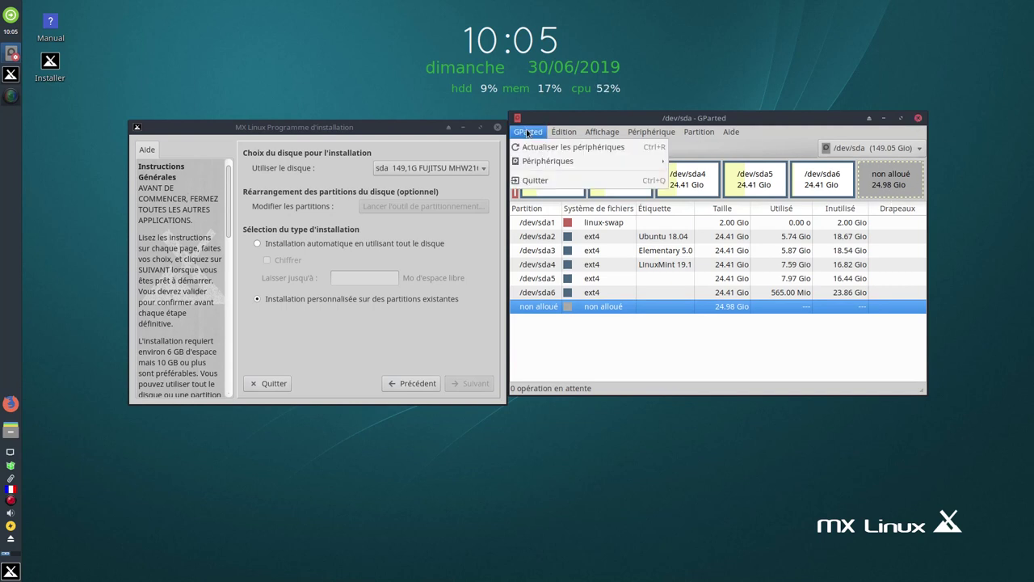
click(528, 177)
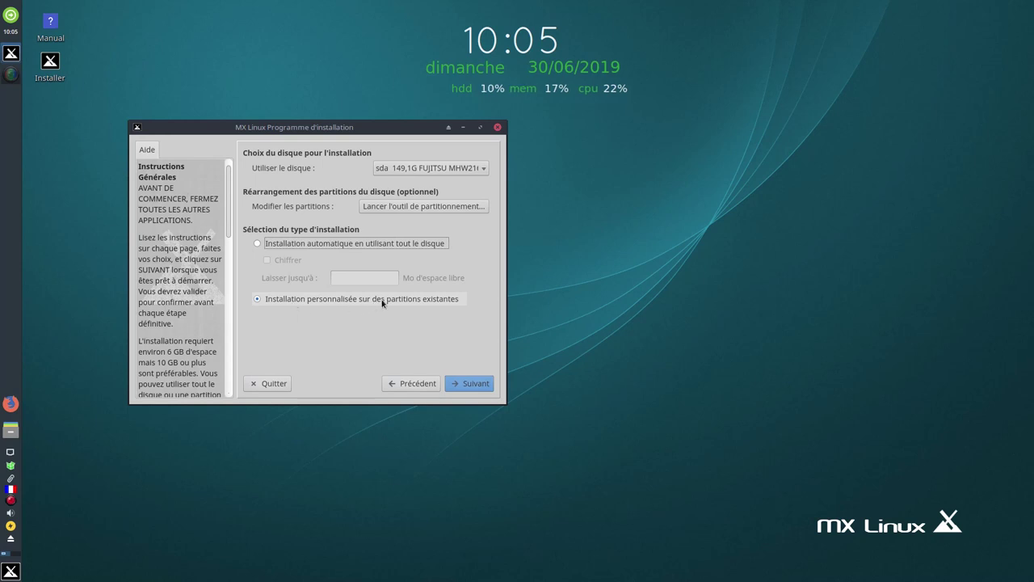
Advance to the partition-choice page and assign root to sda6
click(476, 383)
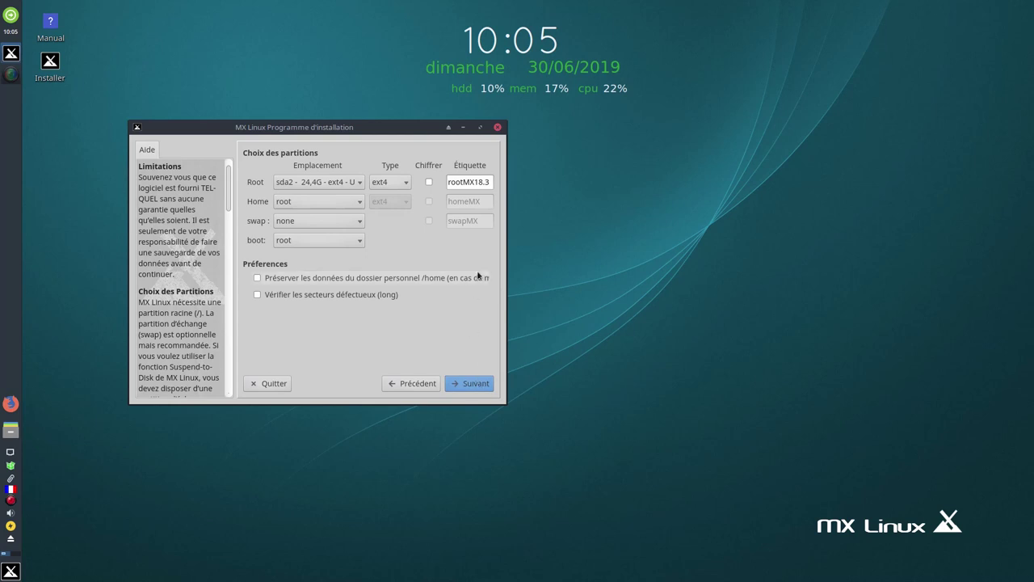
click(360, 184)
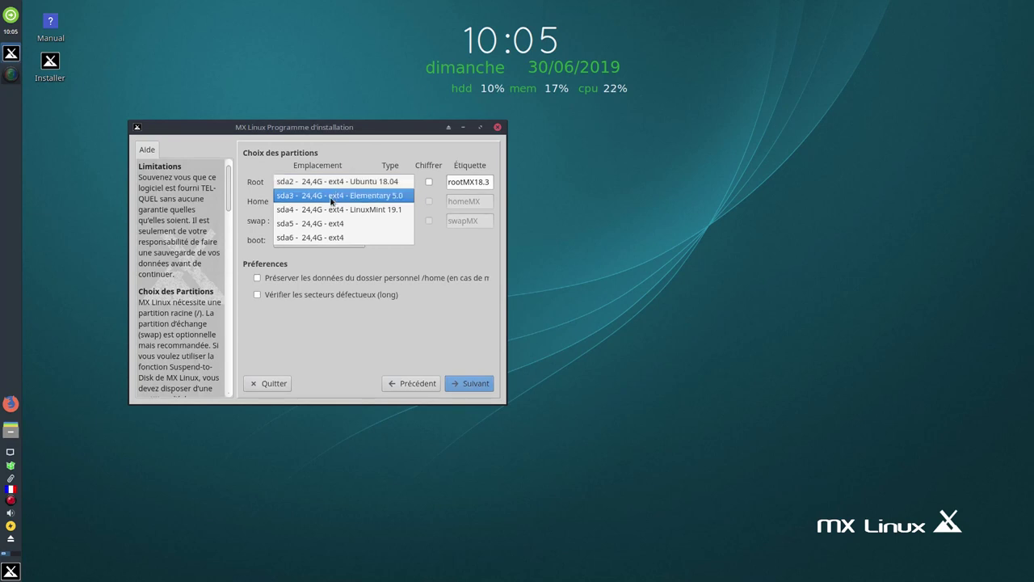
click(304, 239)
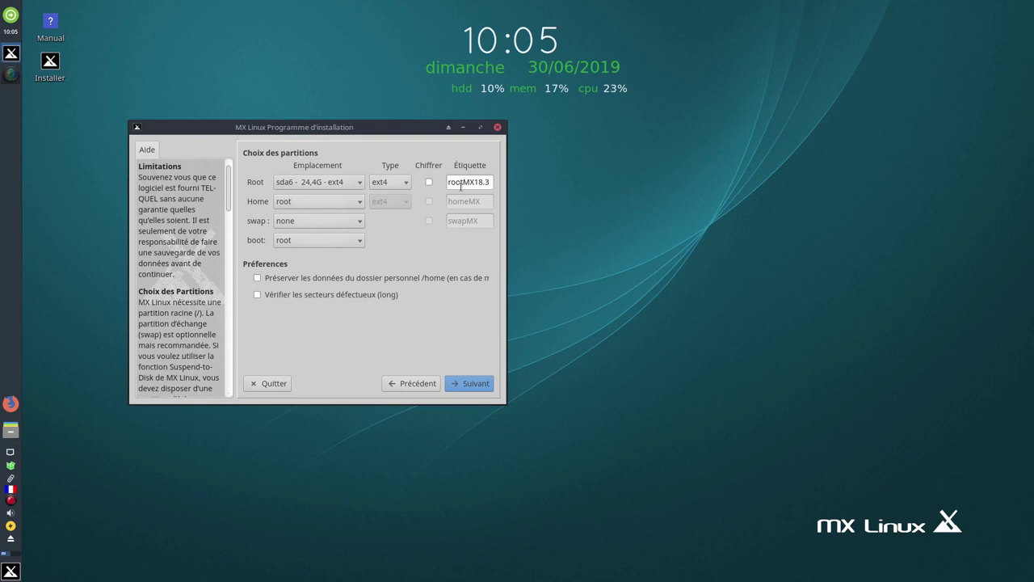
Change the root partition label to MXLinux18.3
click(462, 183)
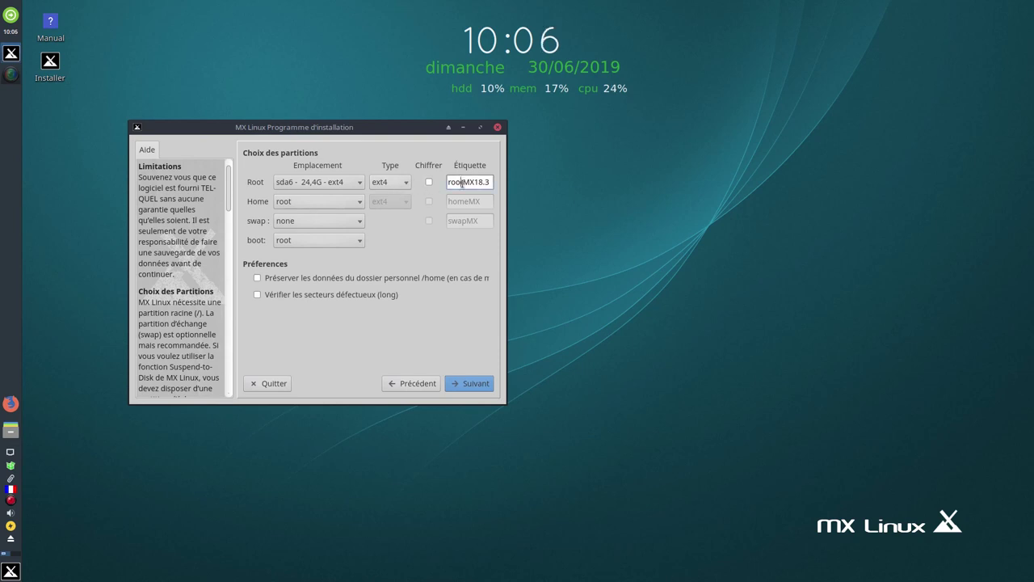
key(Right)
key(BackSpace)
key(BackSpace)
key(BackSpace)
key(BackSpace)
text(Linux)
Keep home on root and use sda1 as the swap partition
click(324, 202)
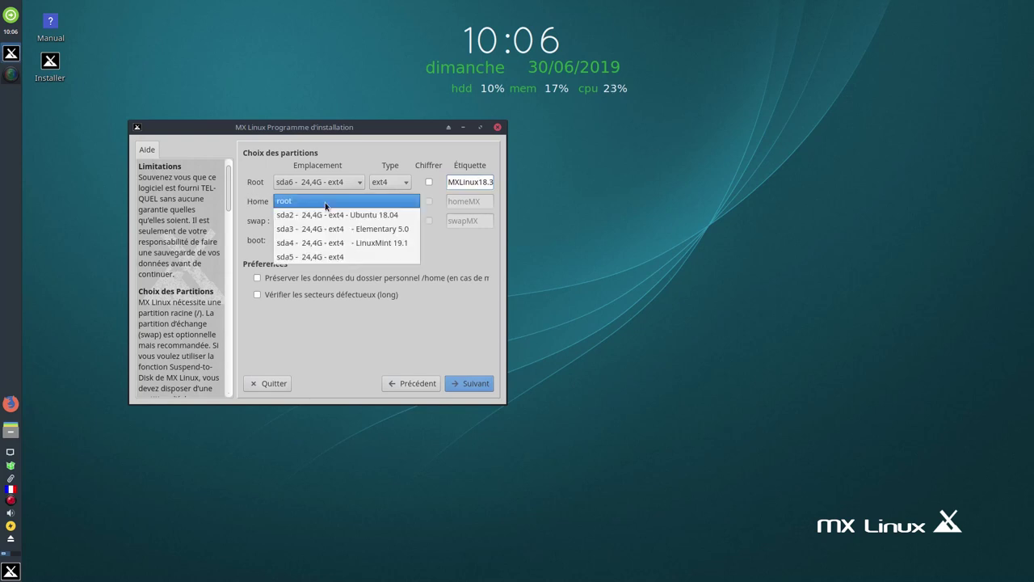
click(388, 202)
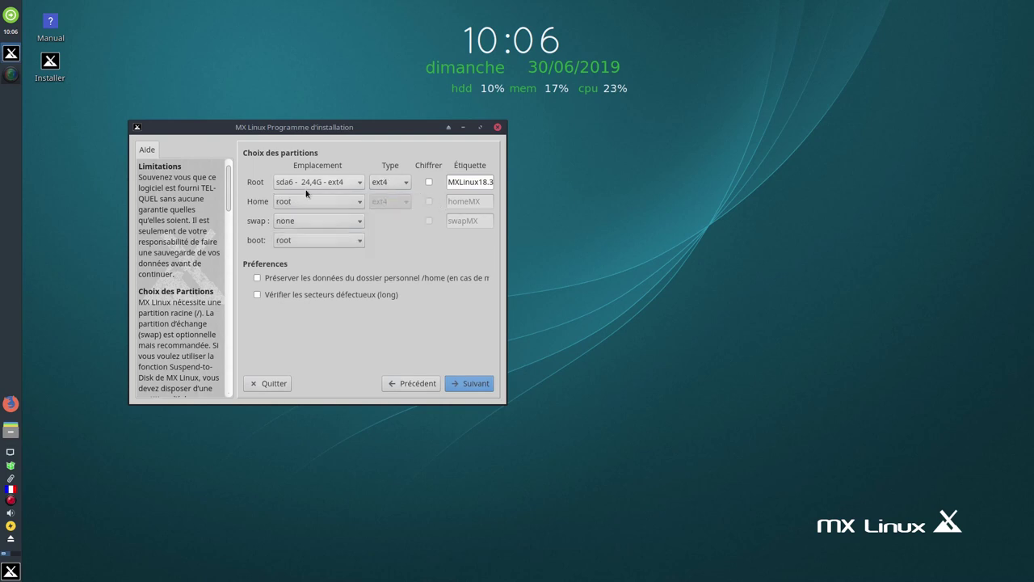
click(347, 220)
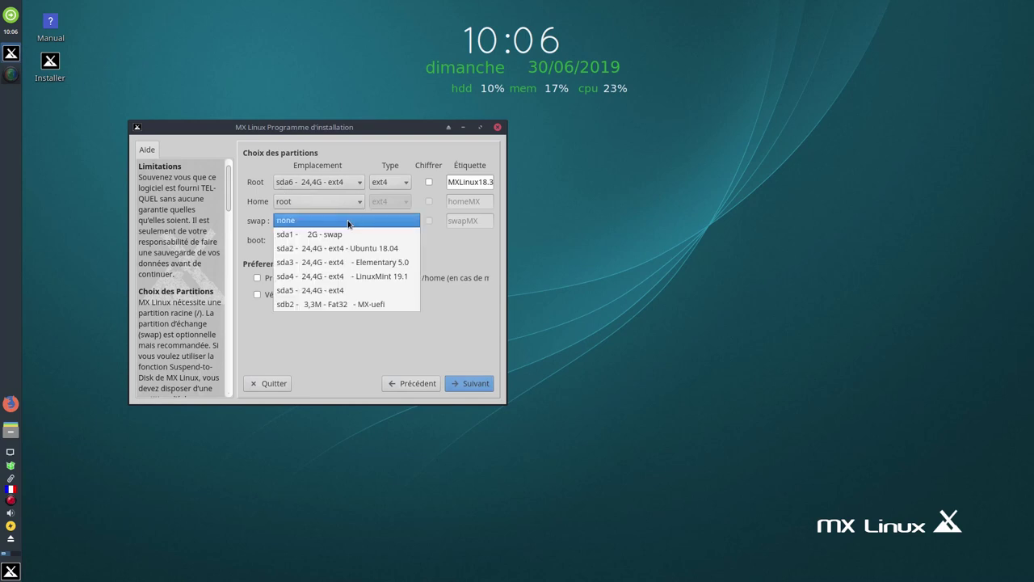
click(299, 235)
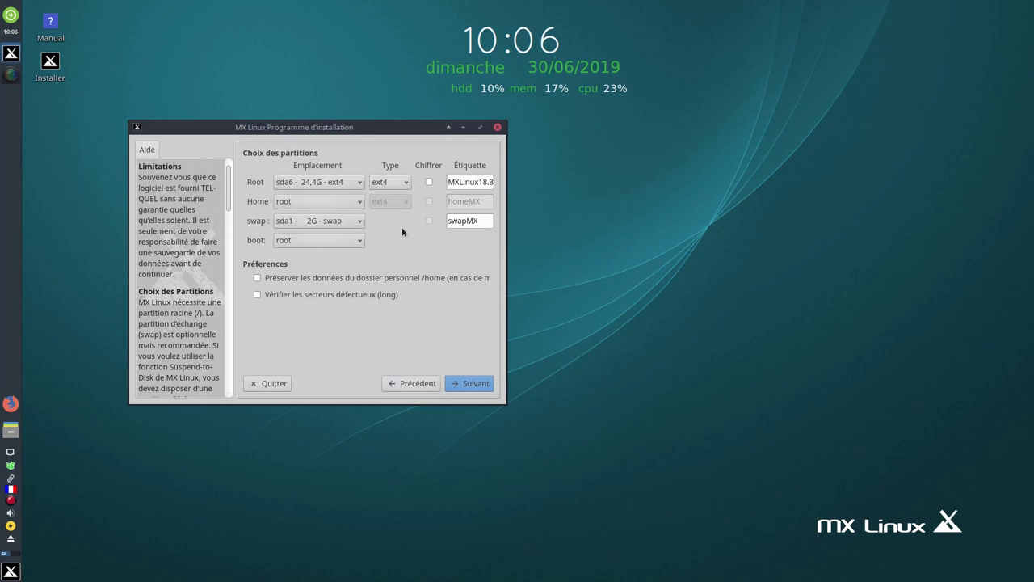
click(356, 222)
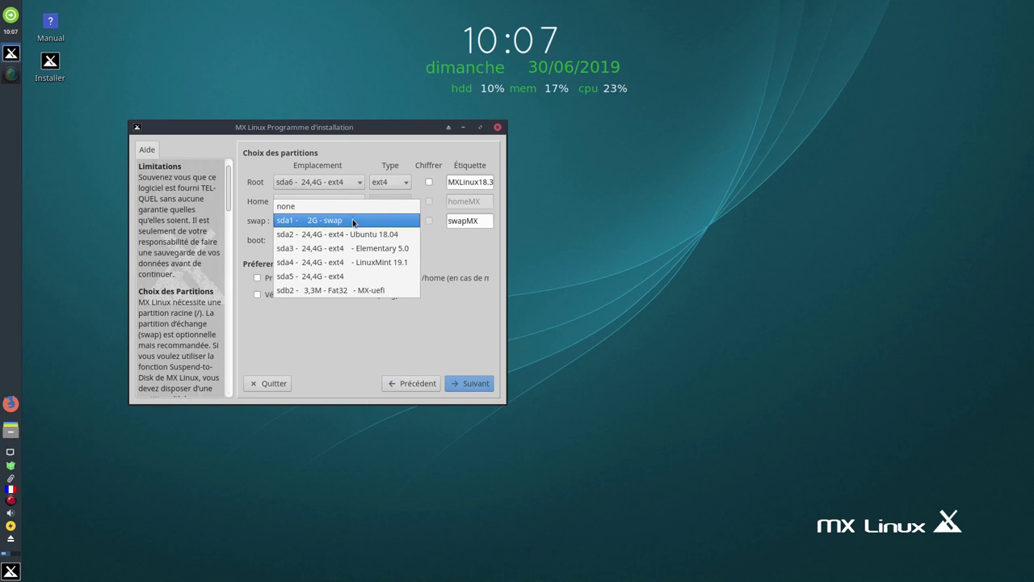
click(473, 240)
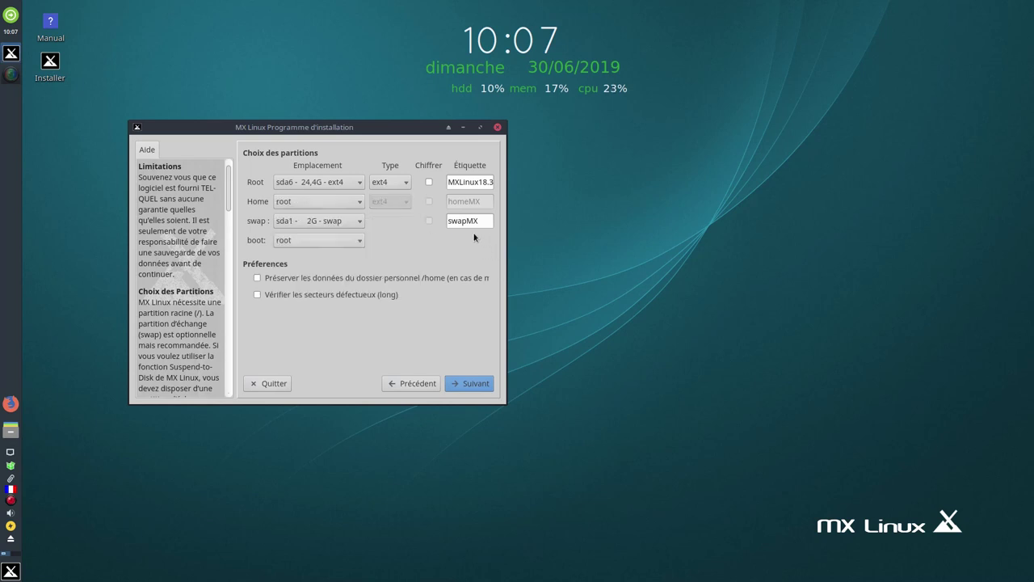
Shorten the swap label from swapMX to 'swap' and submit the partition choices
click(484, 221)
double_click(483, 220)
click(483, 221)
key(BackSpace)
key(BackSpace)
click(478, 382)
Confirm with Oui to start installing, then move the installer window to the right
click(379, 314)
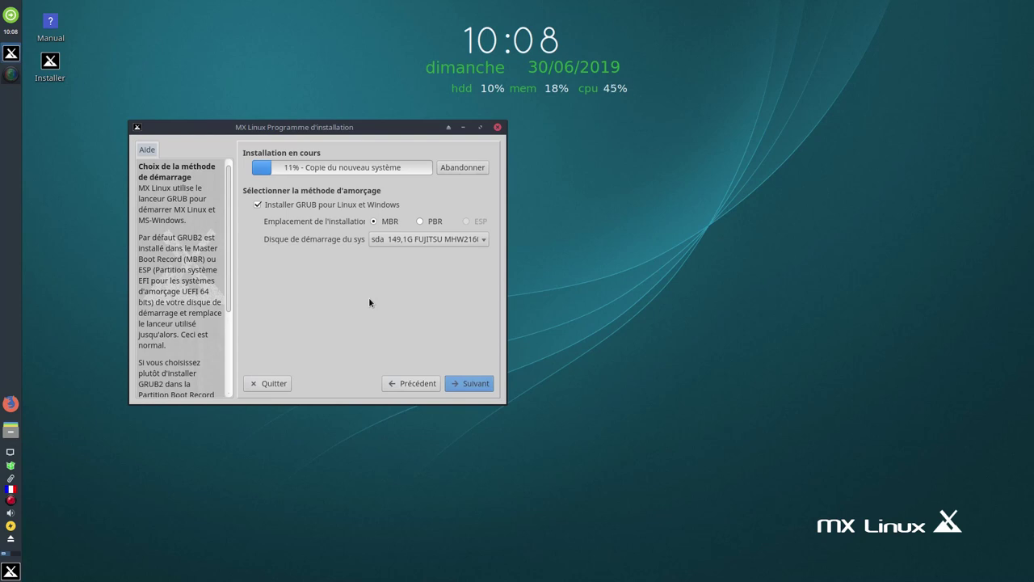
drag(347, 127, 775, 125)
click(11, 75)
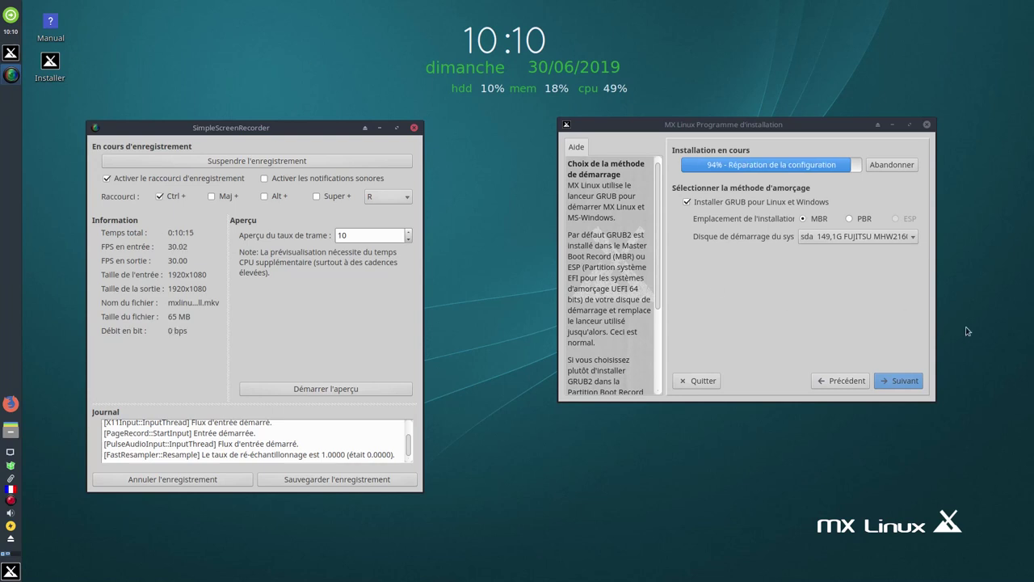
On the network names page, replace the default computer name mx with mx700
click(905, 382)
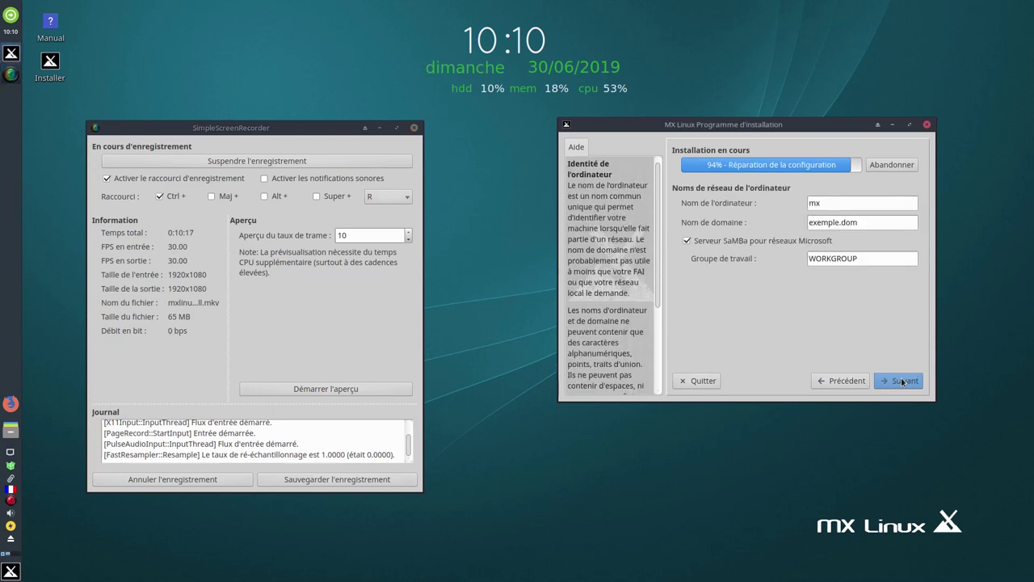
double_click(835, 203)
key(BackSpace)
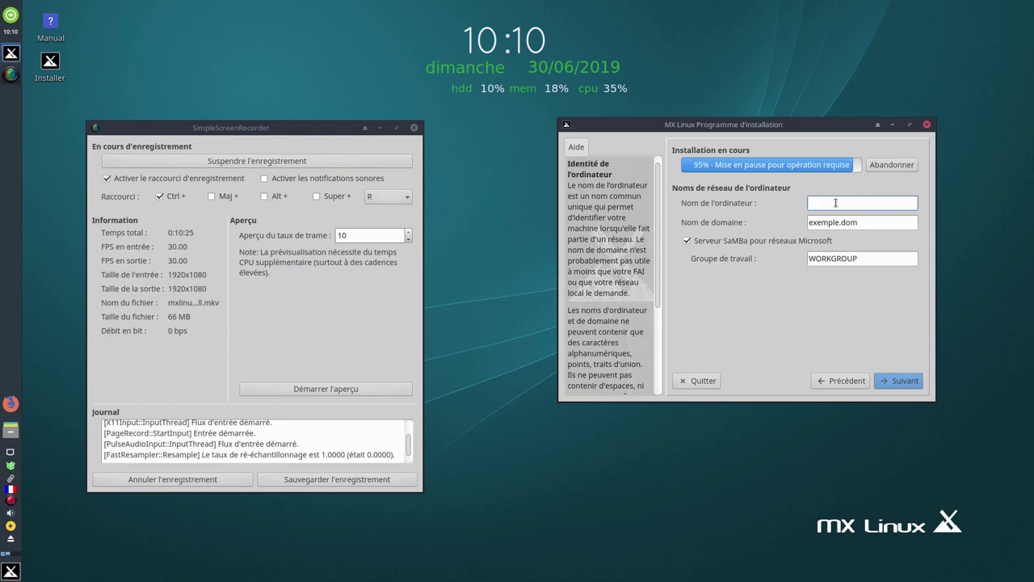
text(mbl)
text(mxlinux)
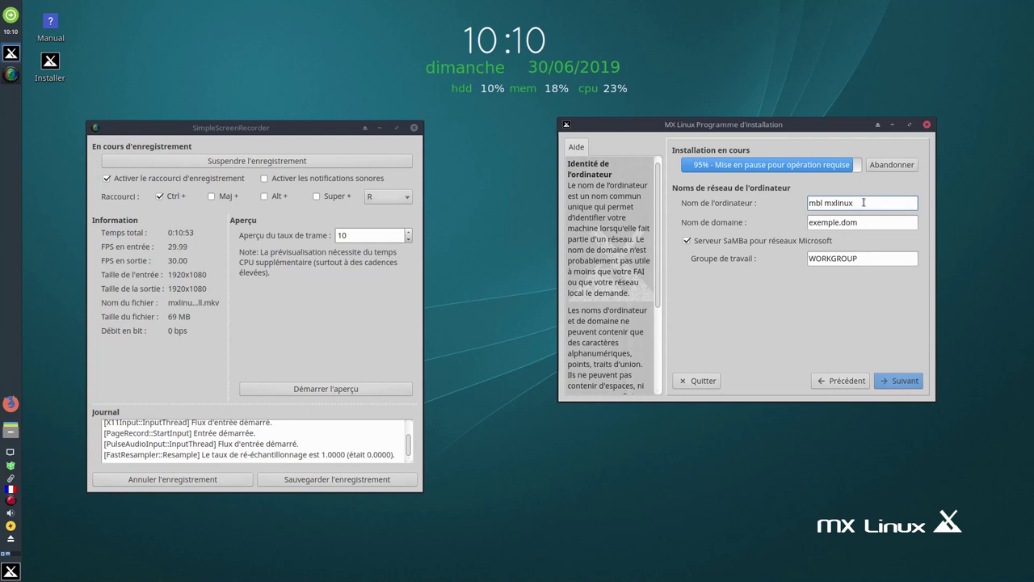
key(BackSpace)
key(BackSpace)
key(BackSpace)
key(BackSpace)
key(BackSpace)
key(BackSpace)
key(BackSpace)
key(BackSpace)
key(BackSpace)
key(BackSpace)
key(BackSpace)
text(mx700)
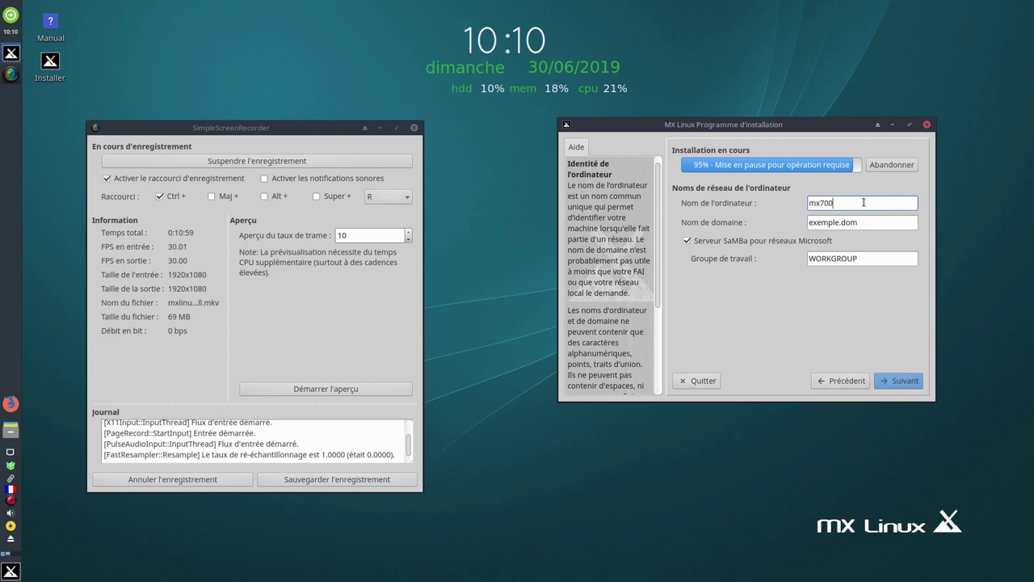
Accept computer name mx700 and the France - français, Europe/Paris locale defaults
click(911, 388)
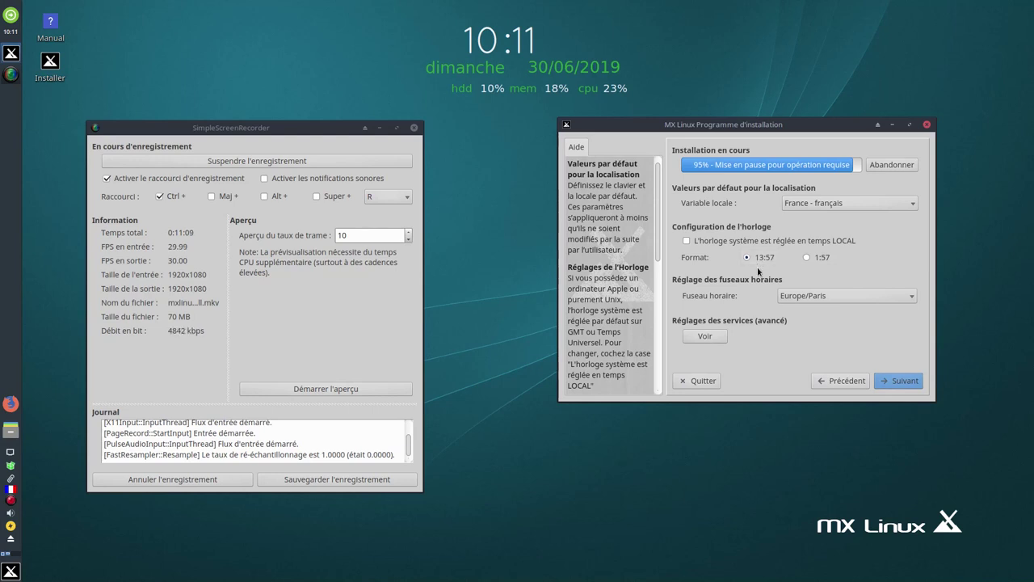
click(901, 381)
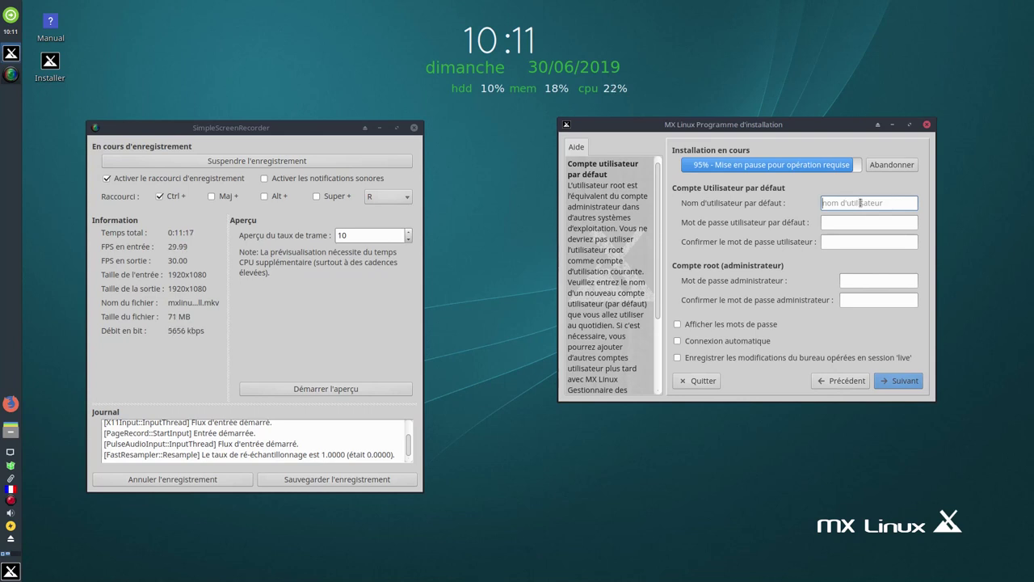
Enter a default username containing a space and type the user password twice
text(mbl mxlinux)
click(836, 221)
text(demo)
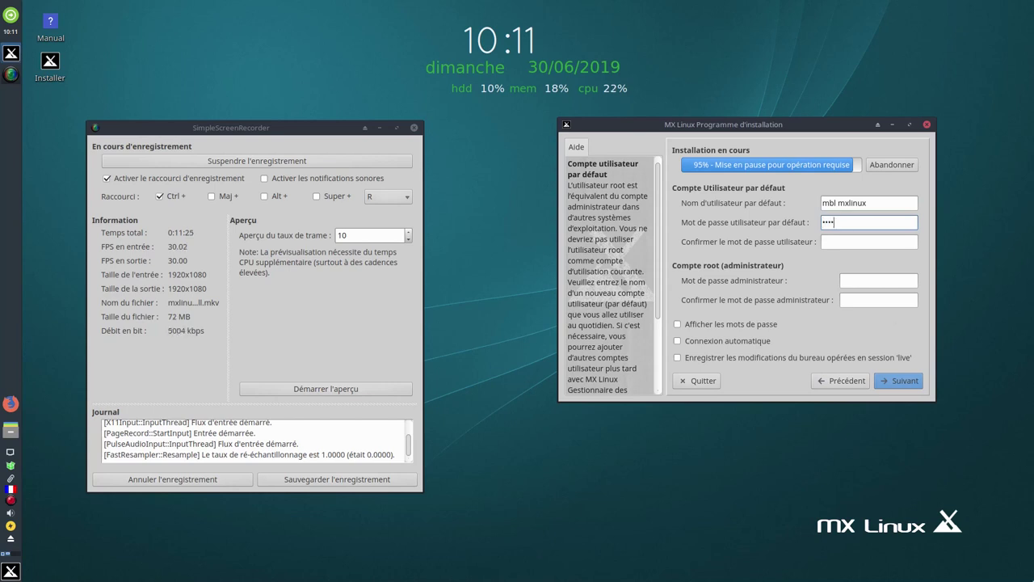
click(855, 244)
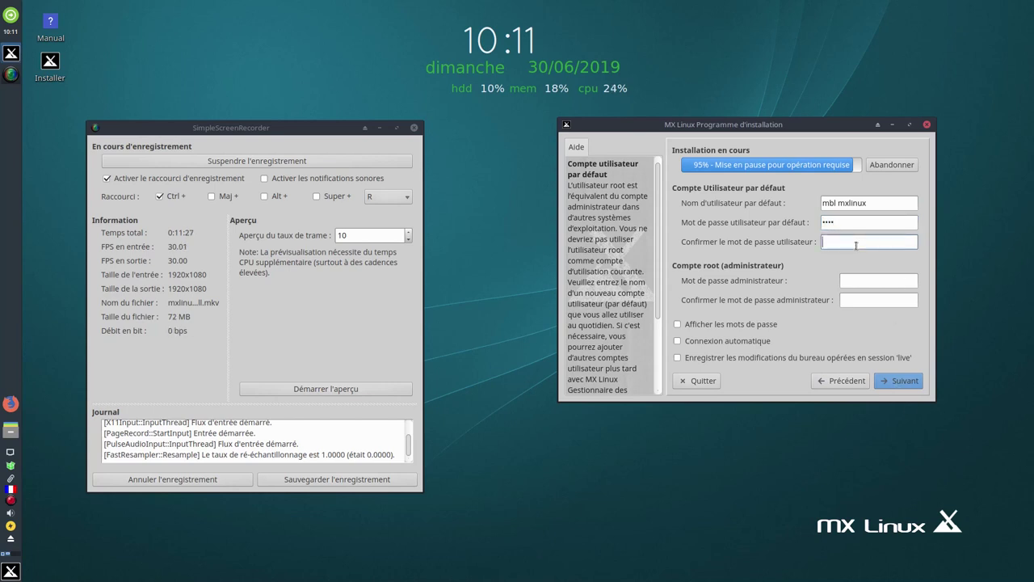
text(demo)
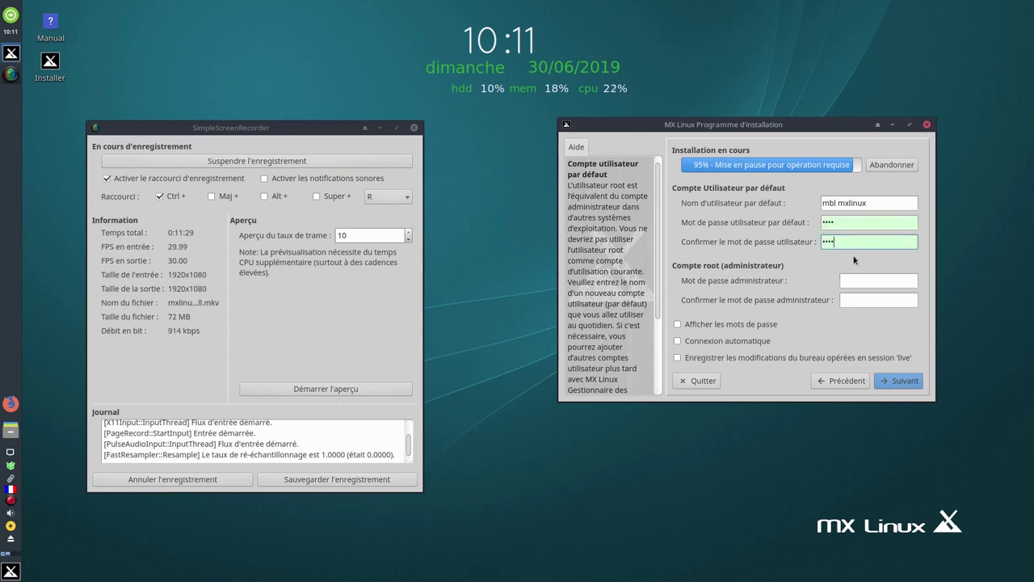
Enter the root password twice and try to continue, which triggers the username error
click(865, 283)
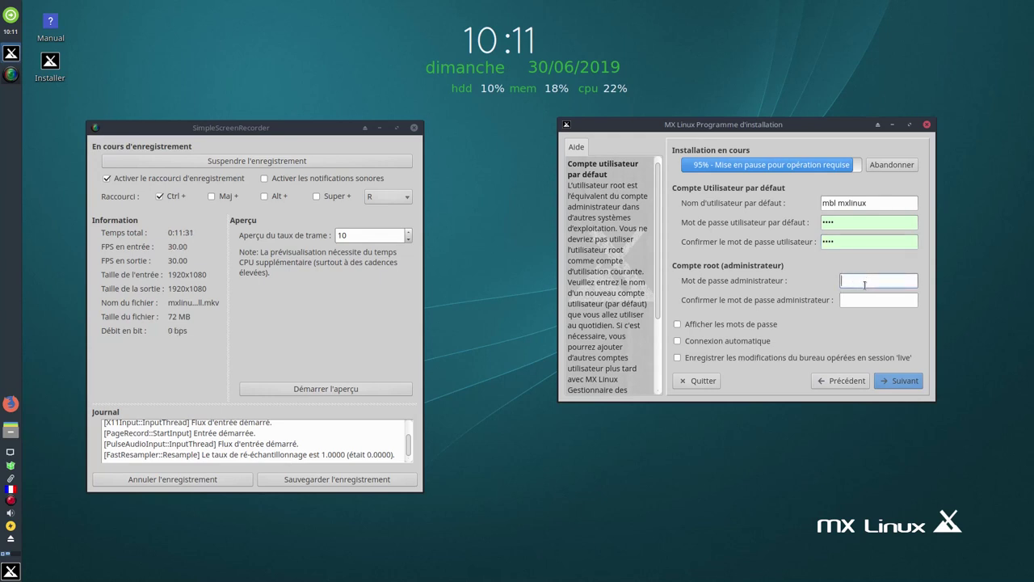
text(rootroot)
click(863, 300)
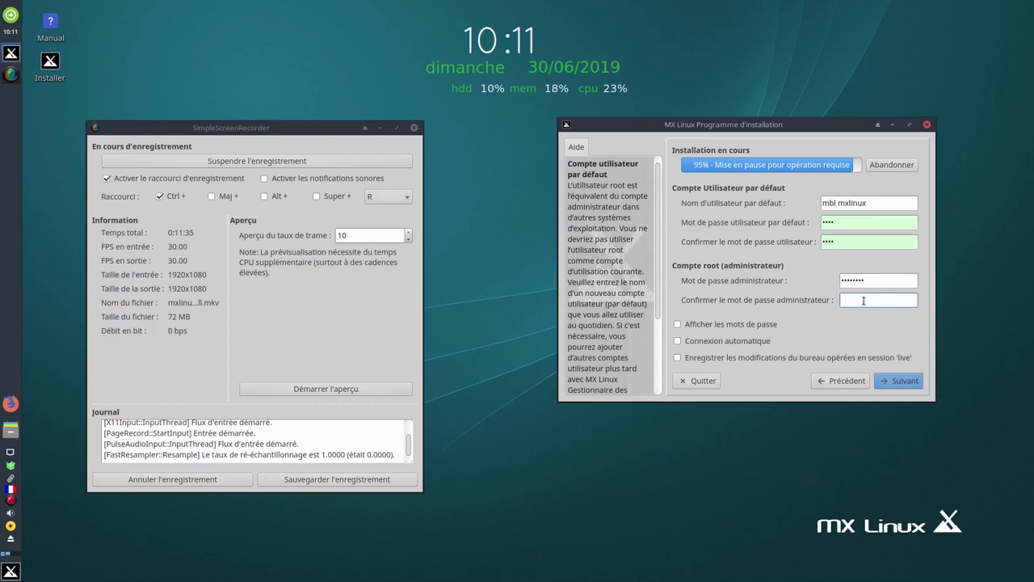
text(rootroo)
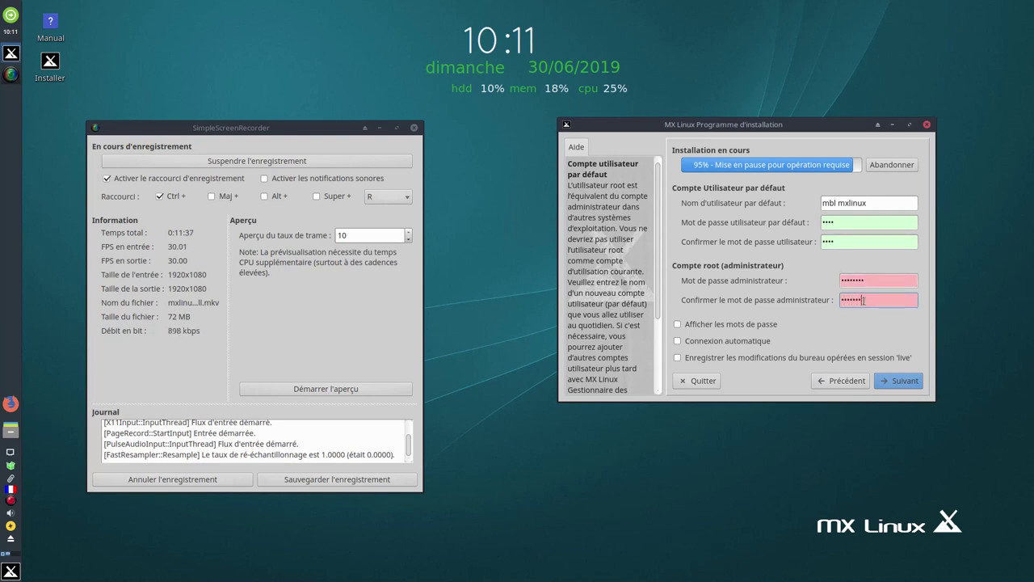
text(t)
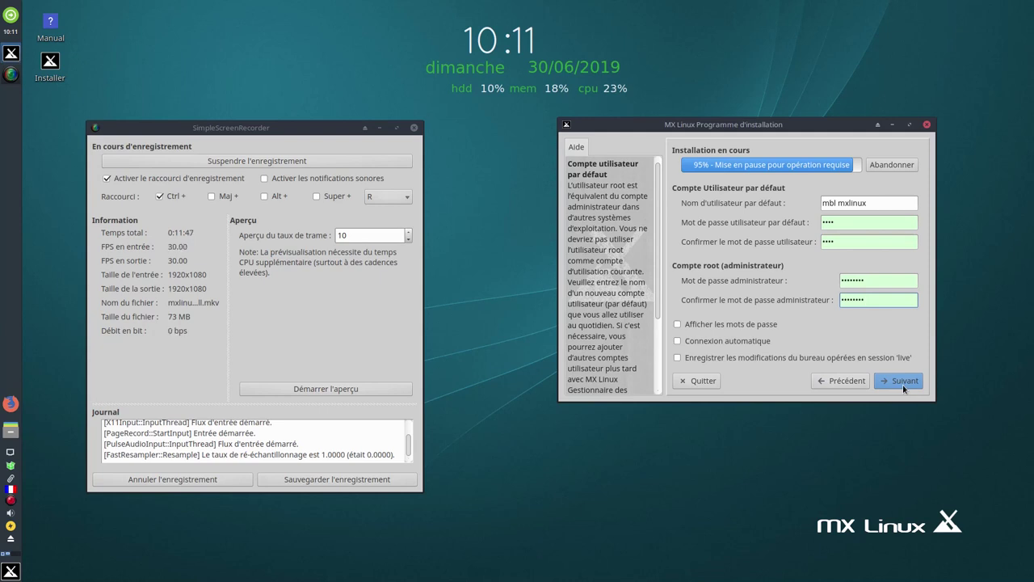
click(904, 387)
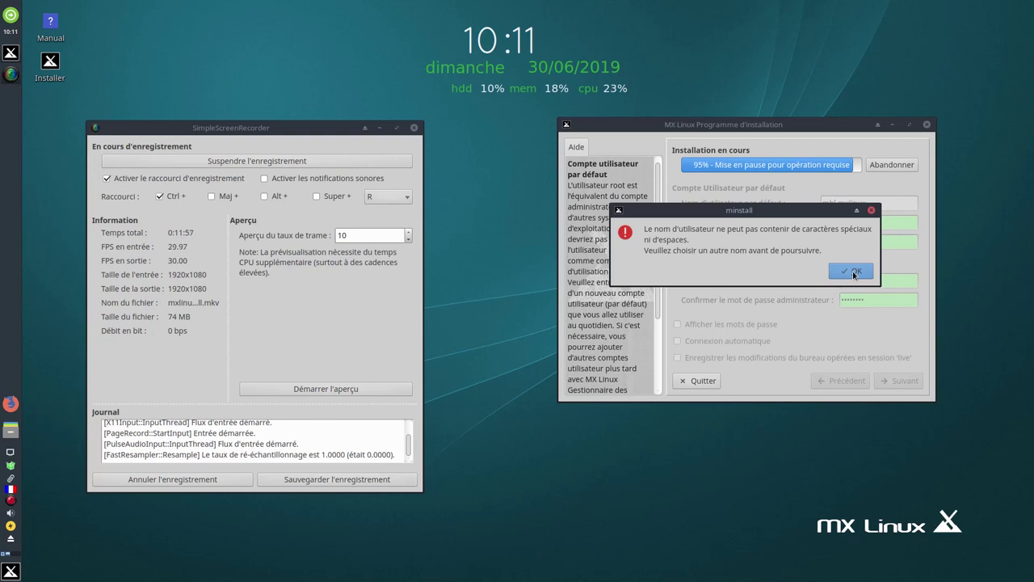
Dismiss the minstall error, delete the space from the username, and continue
click(852, 273)
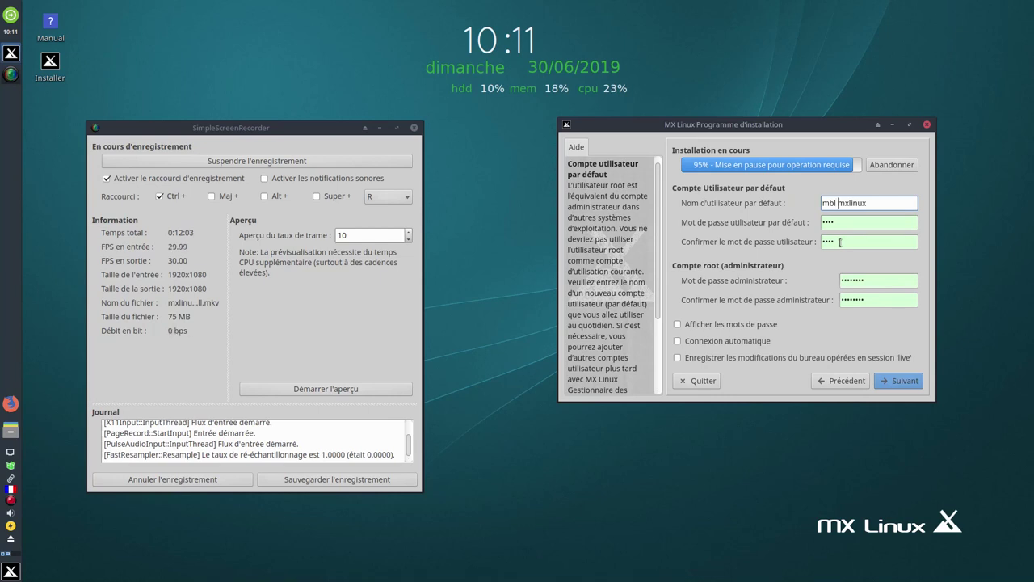
key(BackSpace)
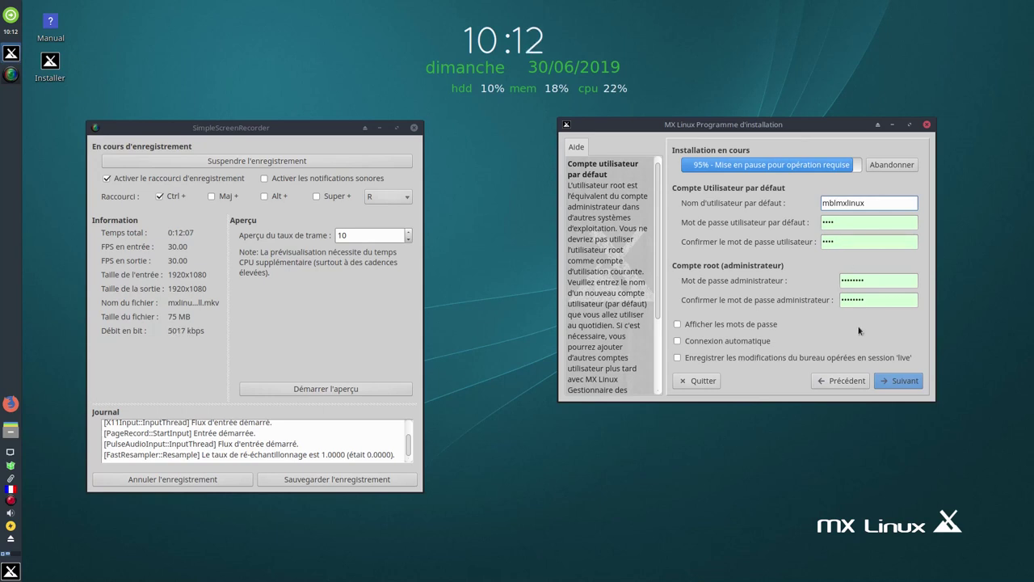
click(896, 381)
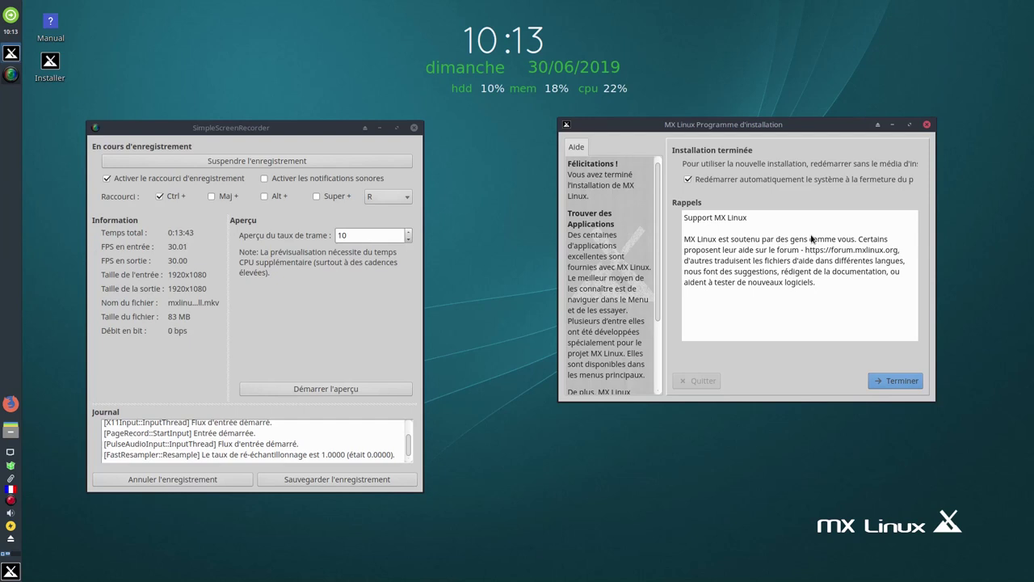
Disable 'Redémarrer automatiquement le système' and finish the installation with Terminer
click(687, 179)
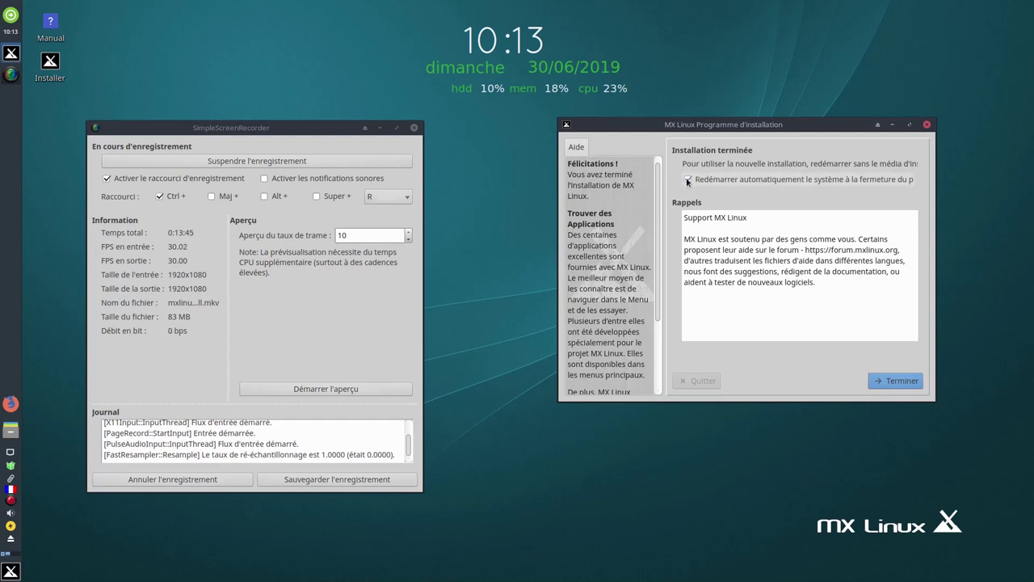
click(689, 180)
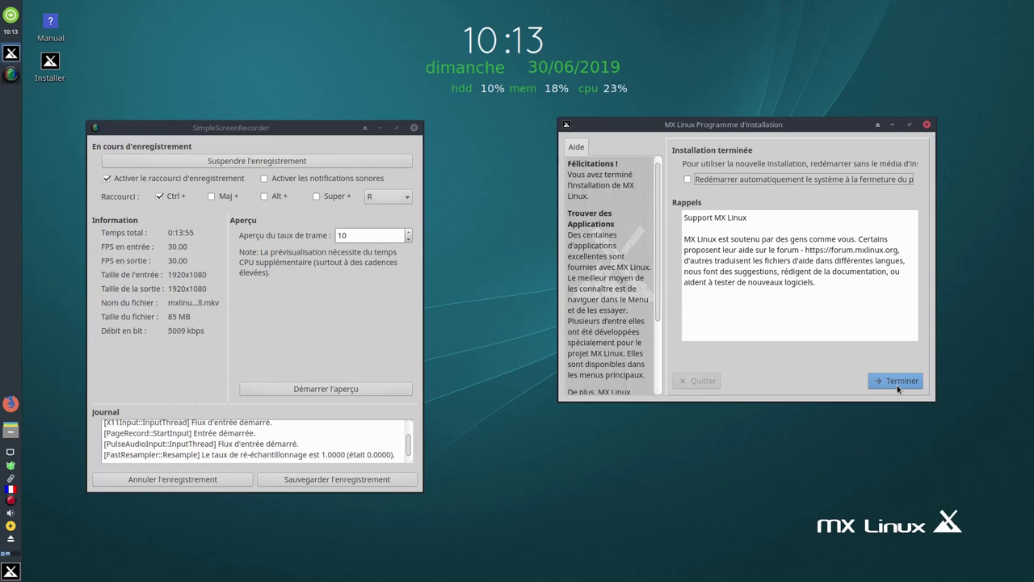
click(897, 382)
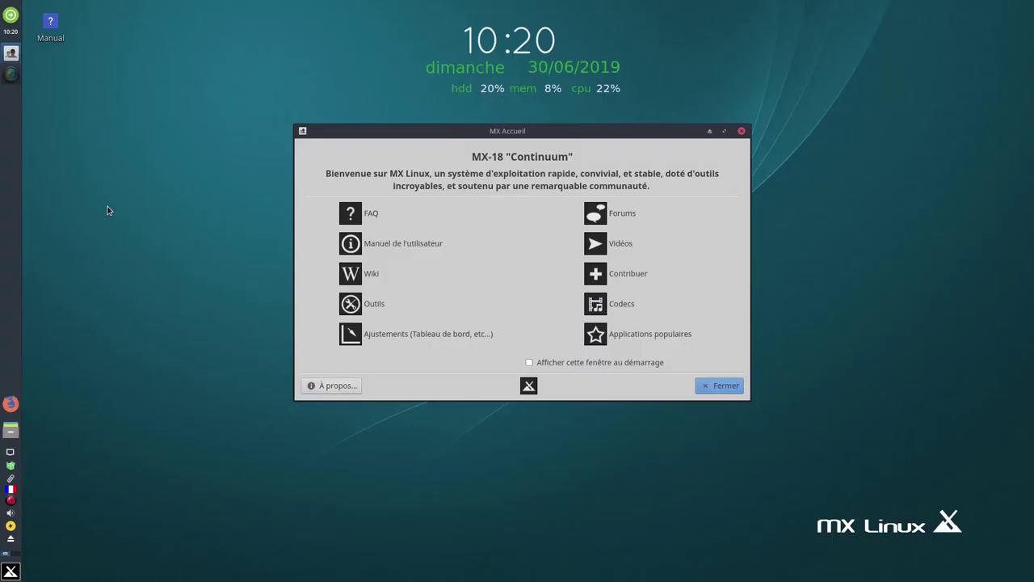
Open the MX Updater tray icon's preview of the 30 available package updates
mouse_move(11, 470)
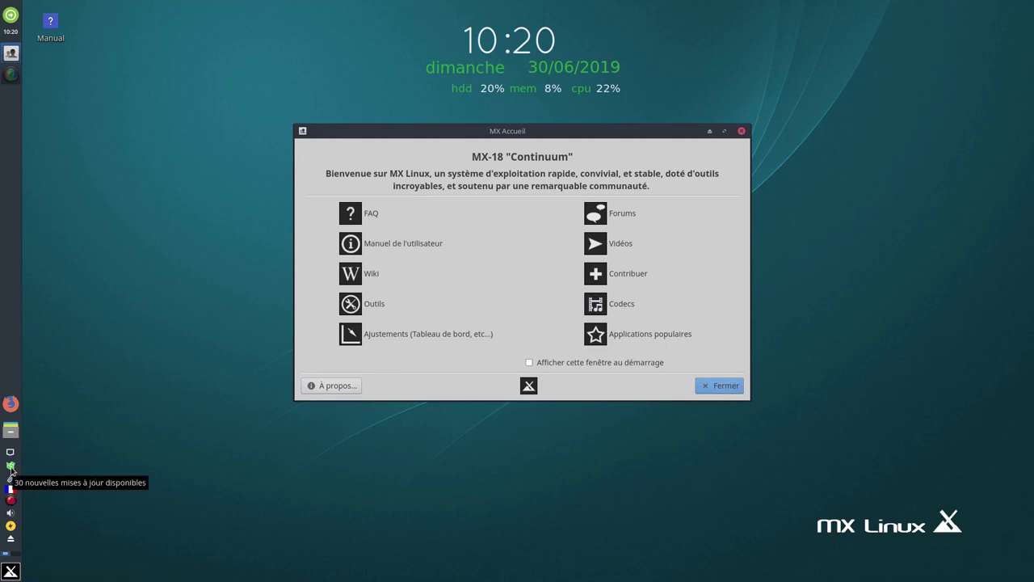
click(11, 470)
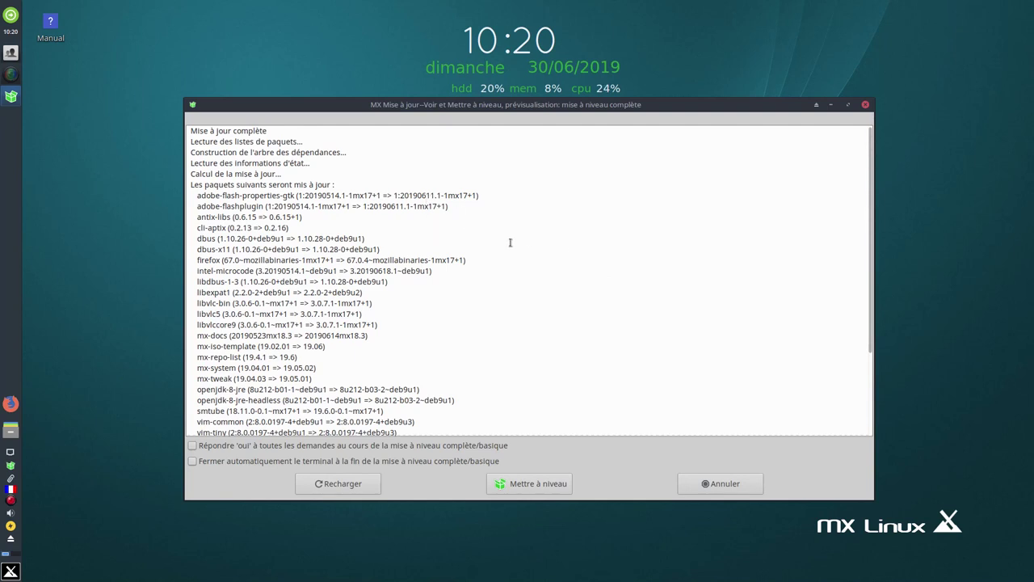
Enable 'Répondre oui à toutes les demandes' and start the full upgrade with Mettre à niveau
scroll(507, 267, down, 3)
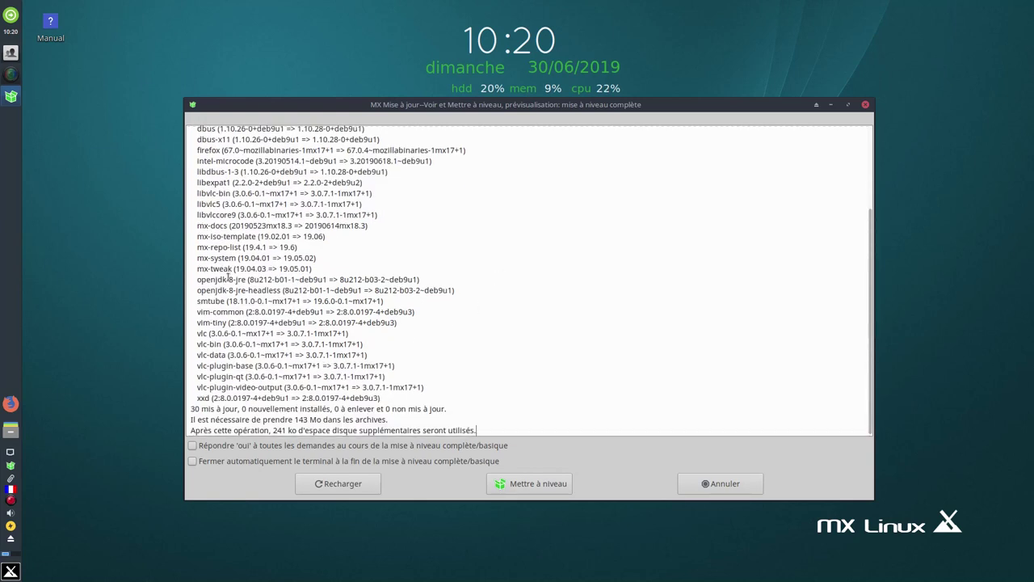
scroll(346, 252, up, 3)
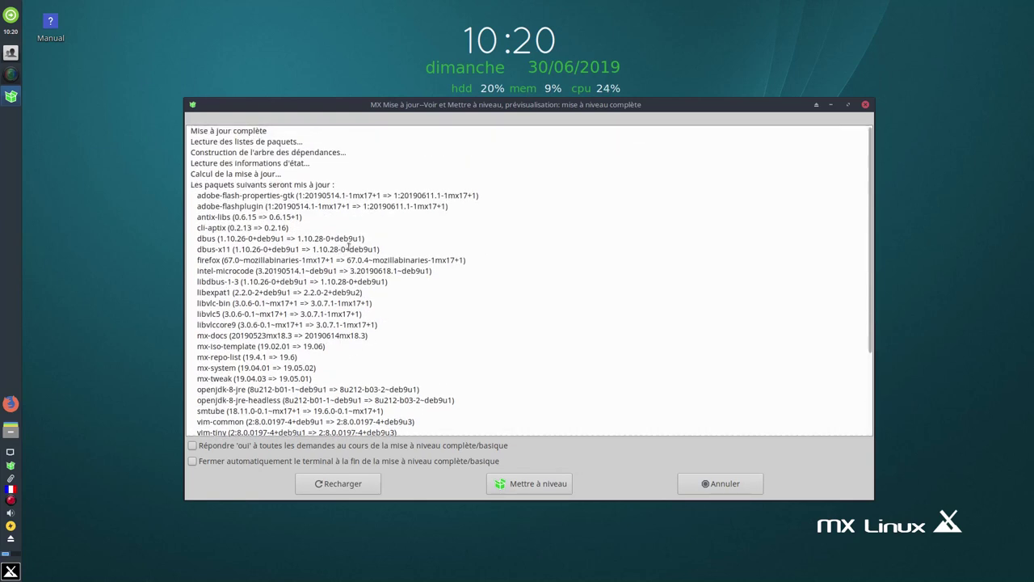
scroll(385, 283, down, 3)
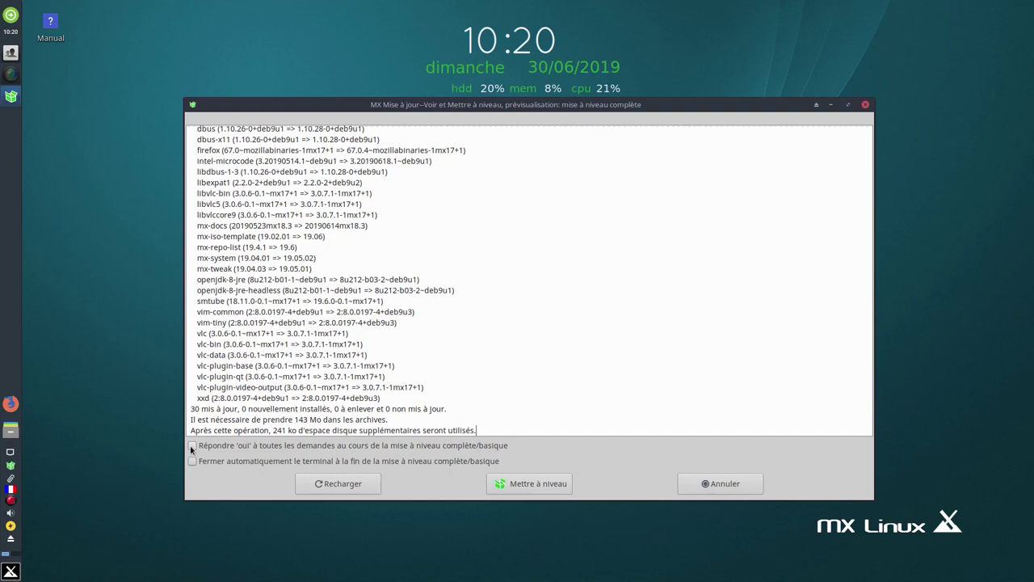
click(193, 446)
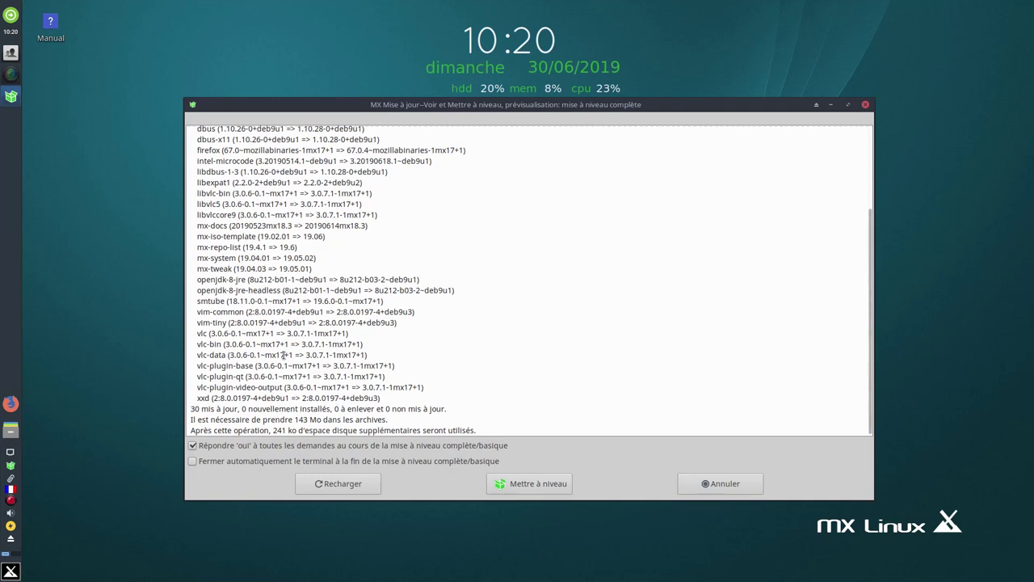
click(535, 484)
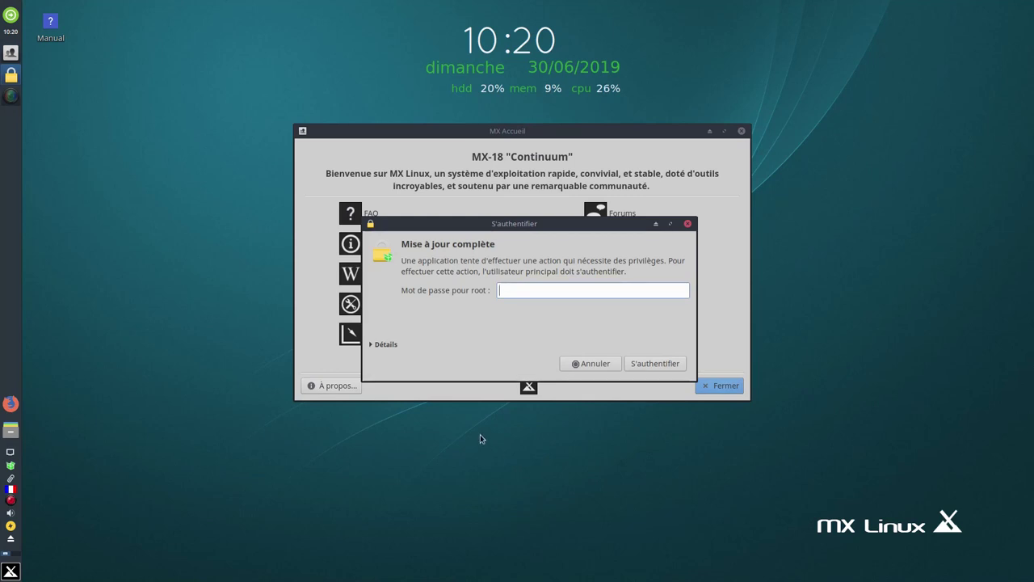
Authenticate with the root password, let the full upgrade finish, and close its terminal
text(••••••••)
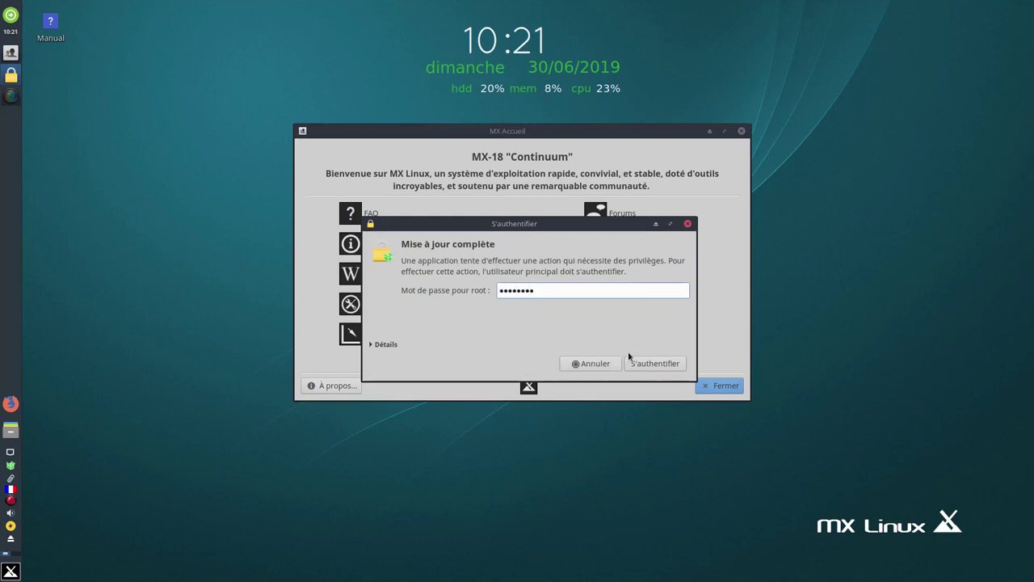
click(653, 363)
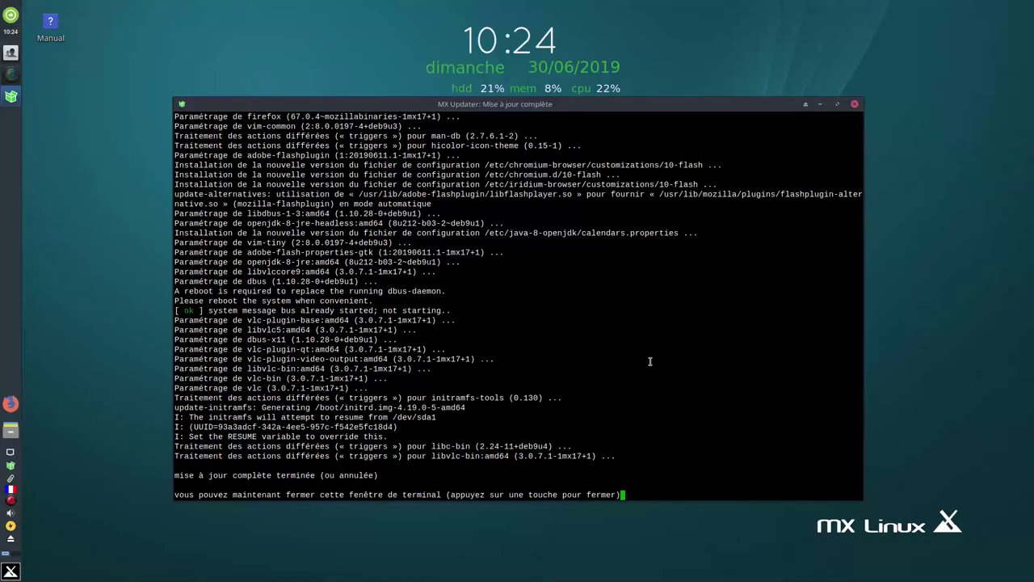
key(Return)
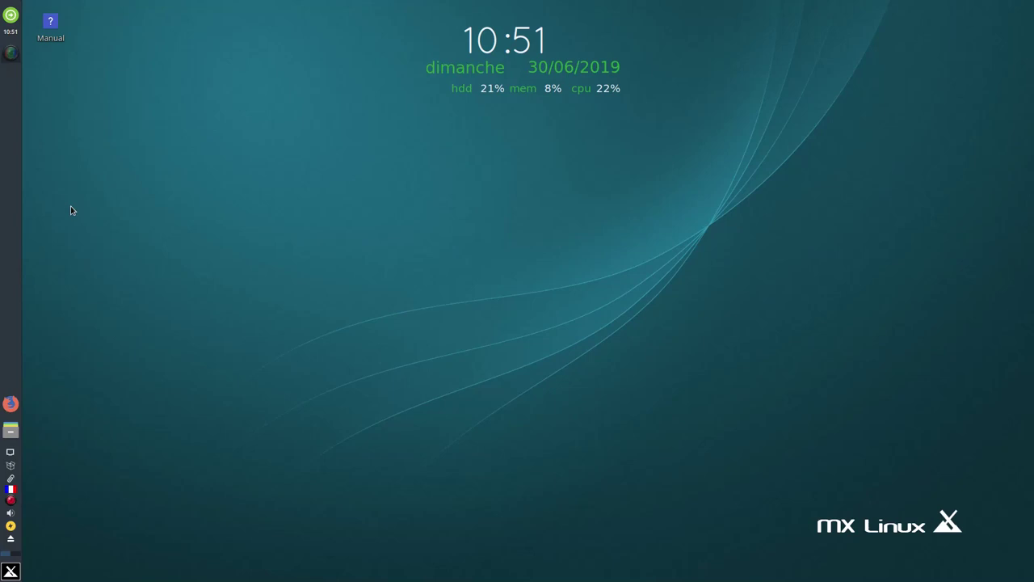
Launch Synaptic with the root password and search for neofetch
click(11, 465)
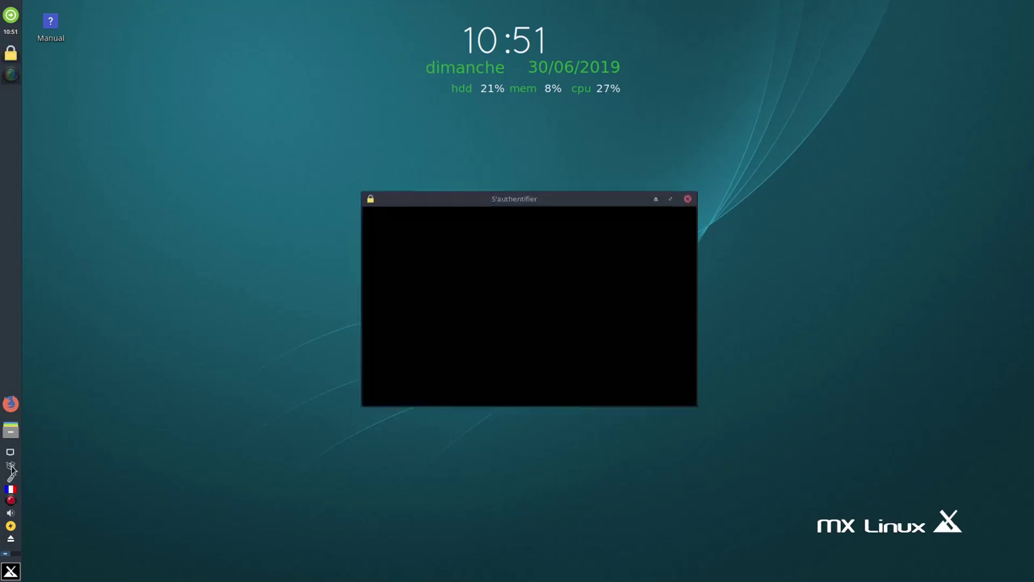
text(•)
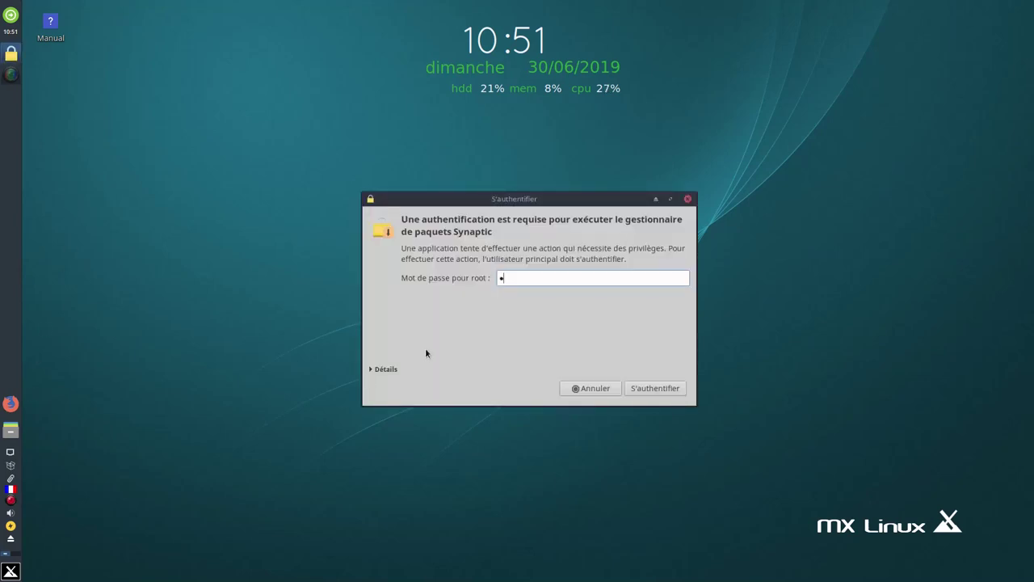
text(•••••••)
key(Return)
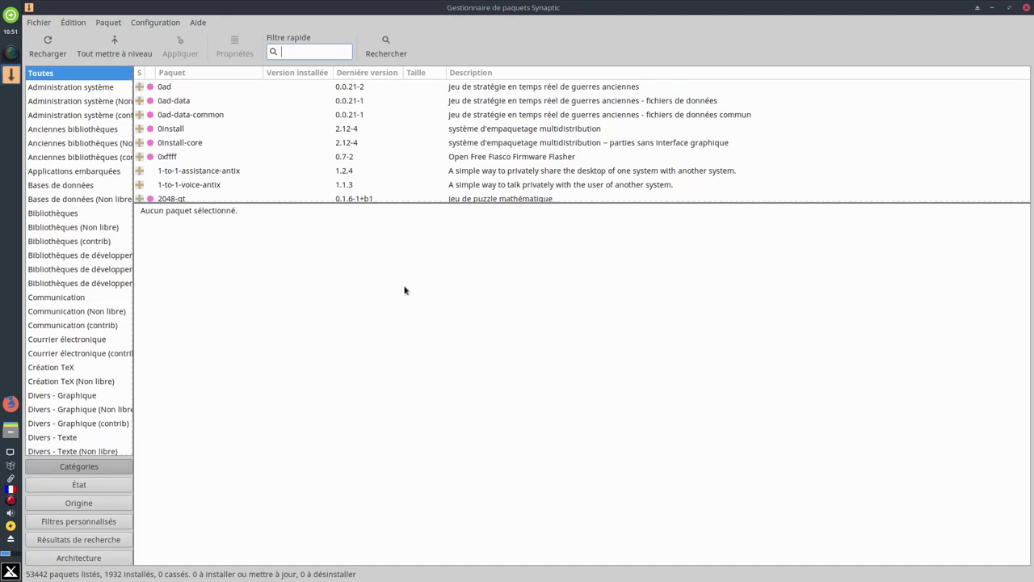
click(395, 50)
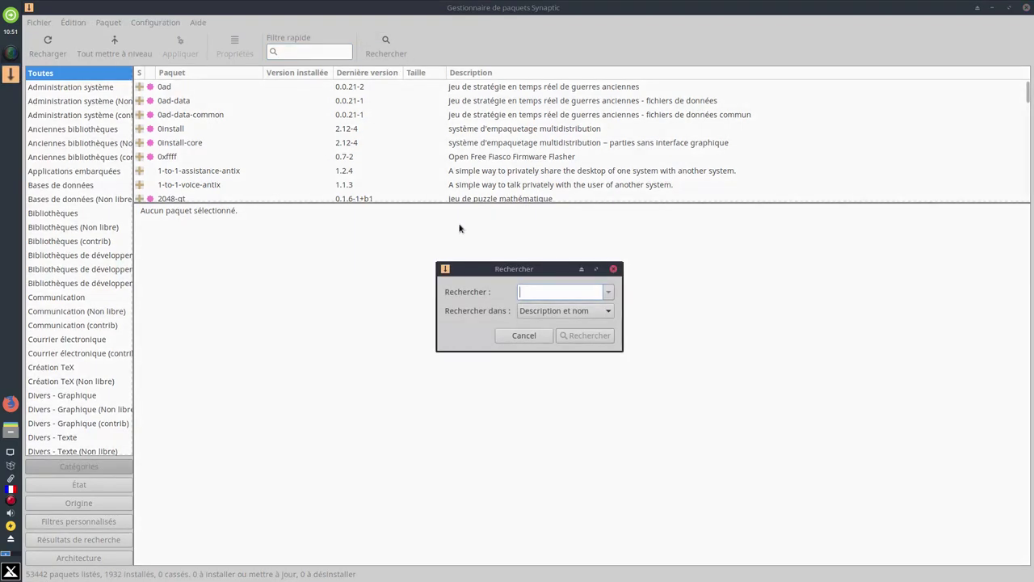
text(neofetch)
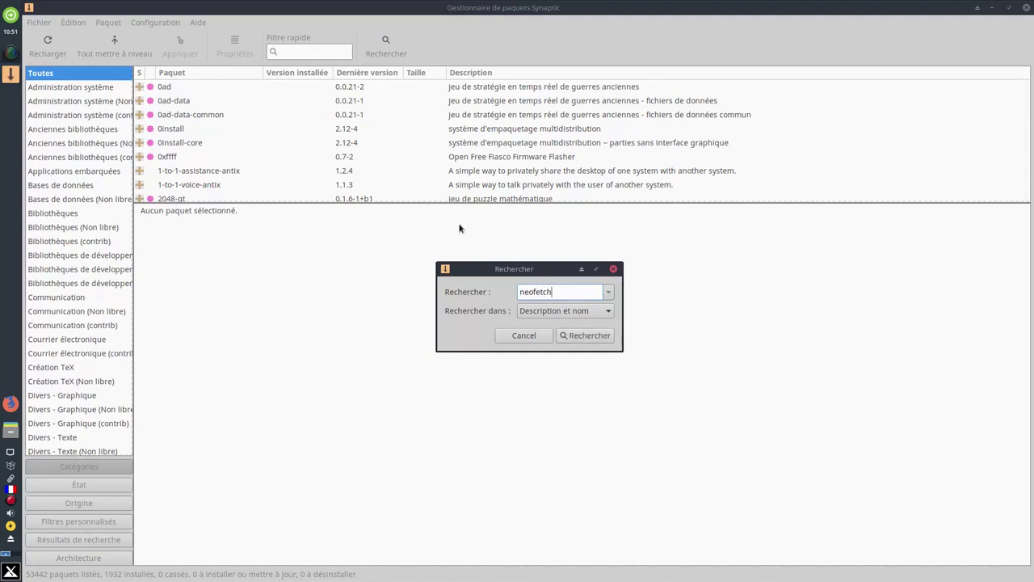
key(Return)
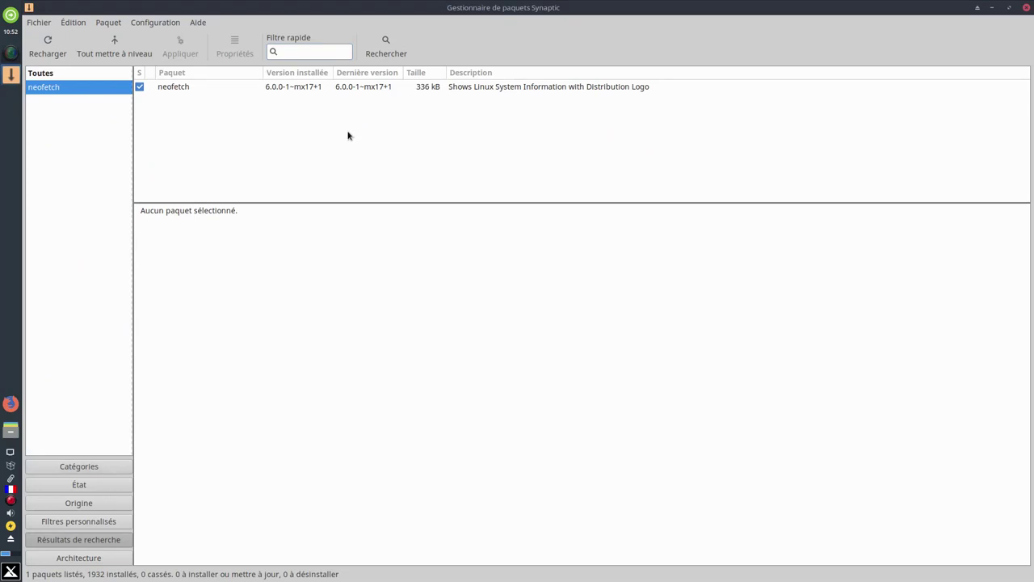
Search for htop, confirming version 2.0.2-1 is installed, then close Synaptic
click(391, 53)
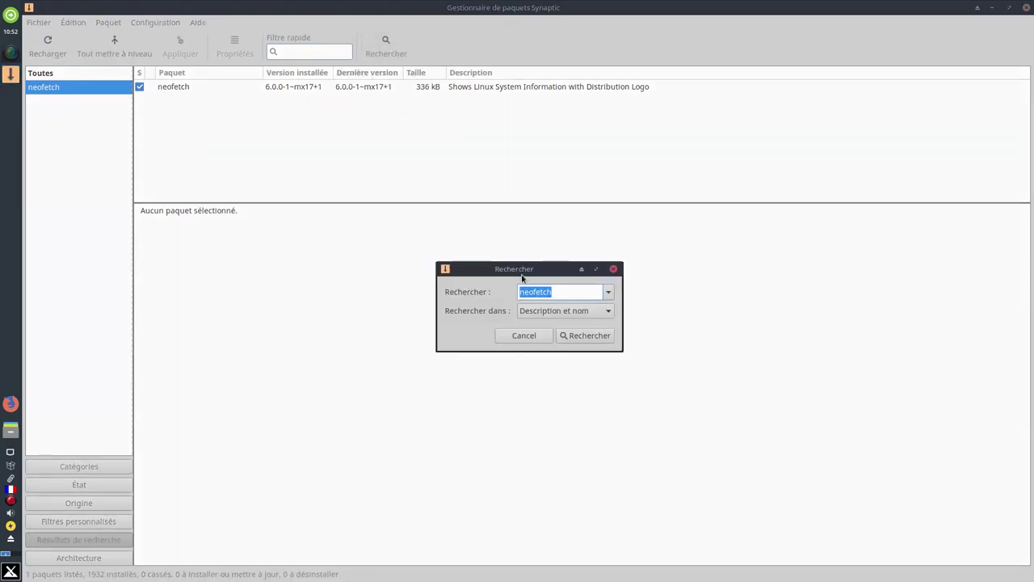
key(BackSpace)
text(htop)
click(594, 337)
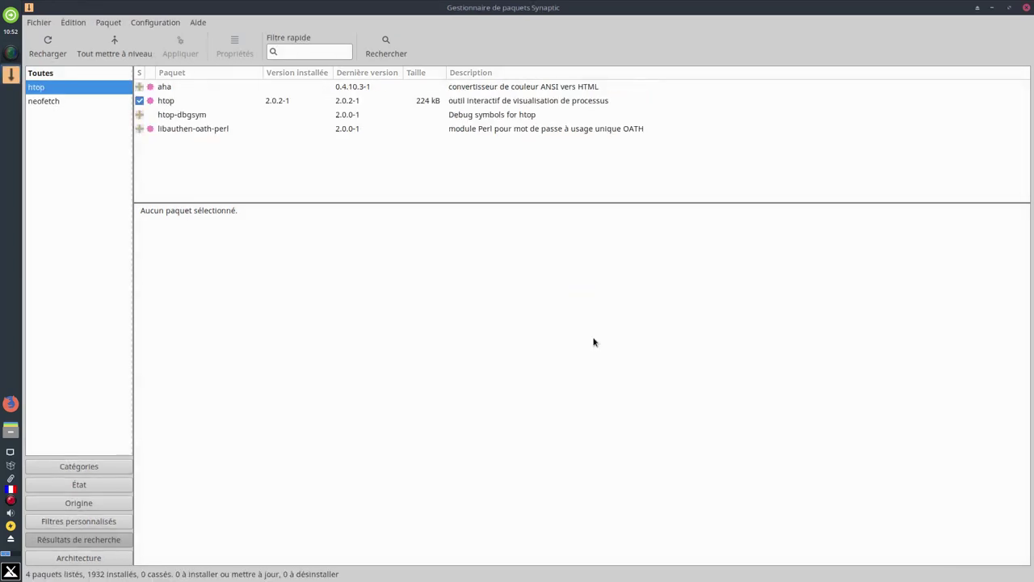
click(391, 52)
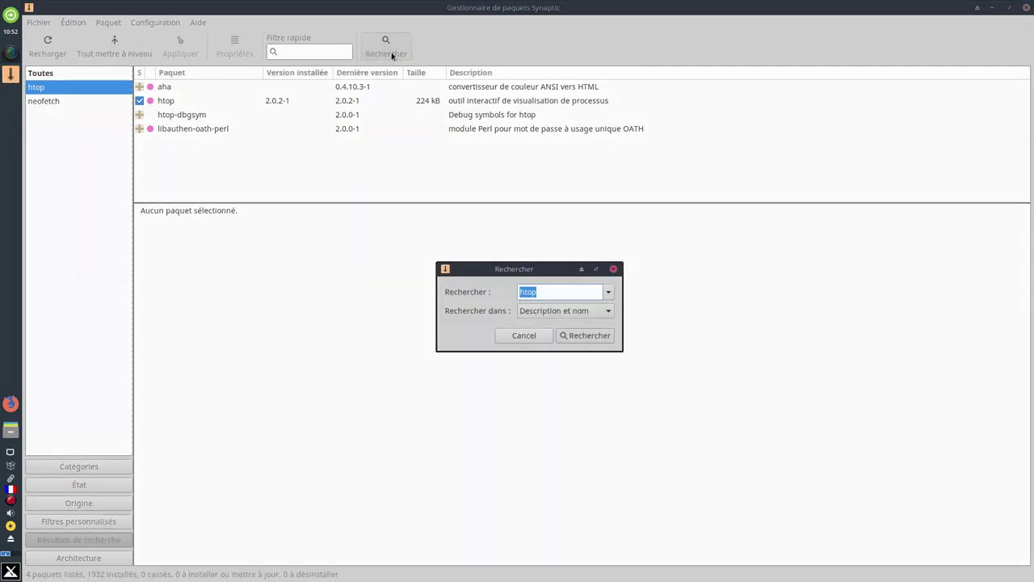
click(531, 335)
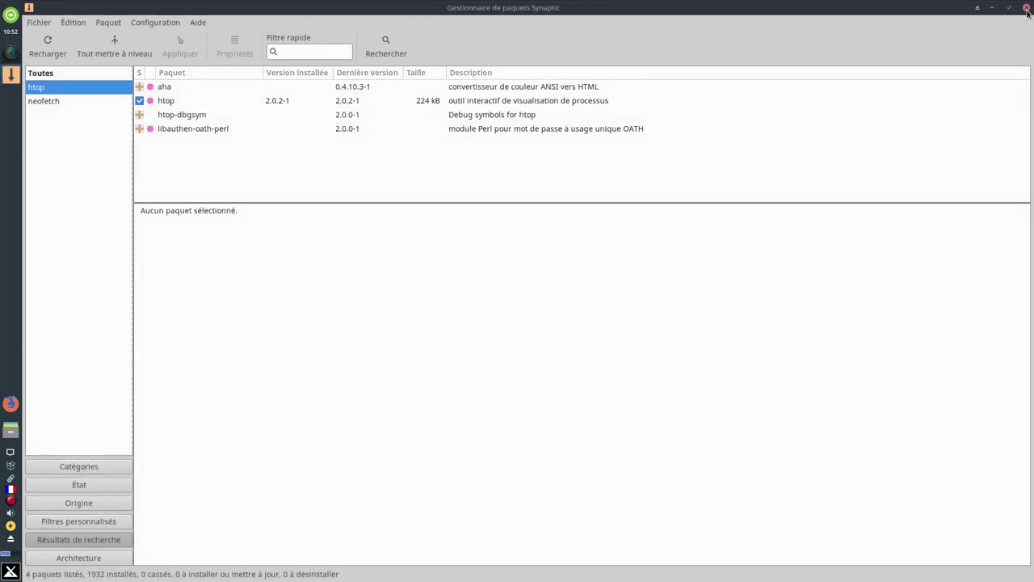
click(1027, 8)
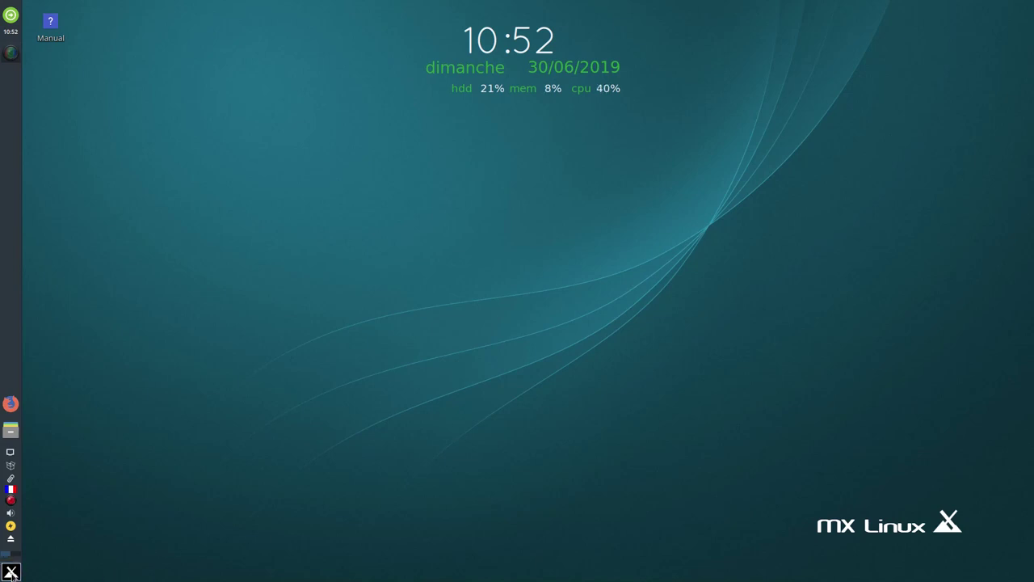
Run neofetch in a new Xfce Terminal, then open a second Terminal window from the menu
click(11, 572)
click(71, 513)
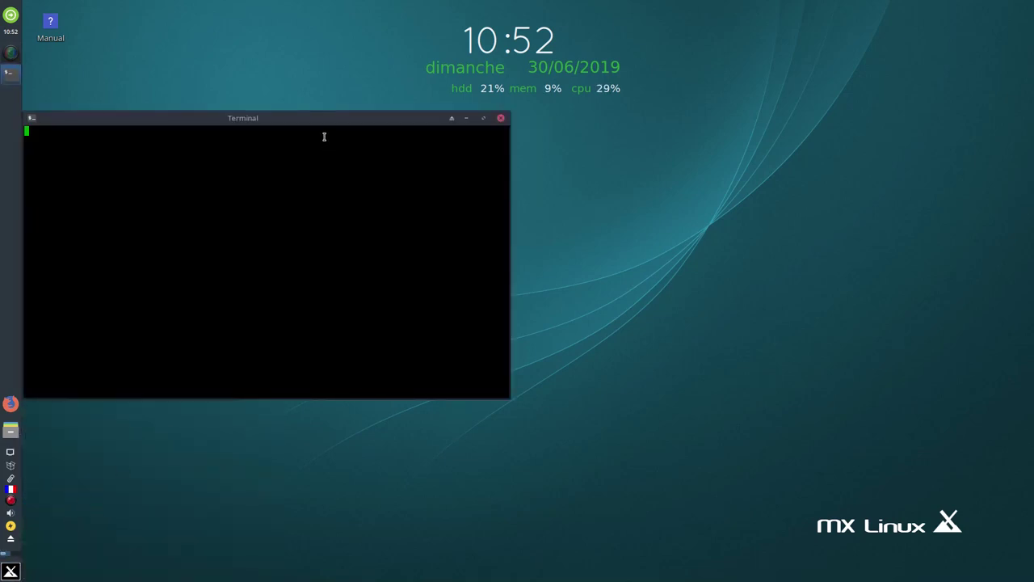
text(neo)
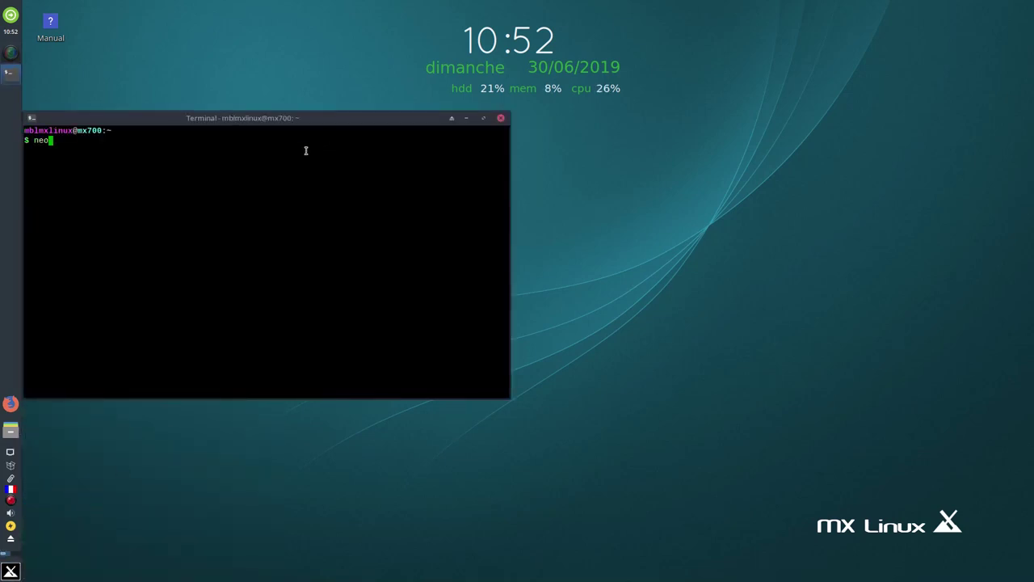
text(fetch)
key(Return)
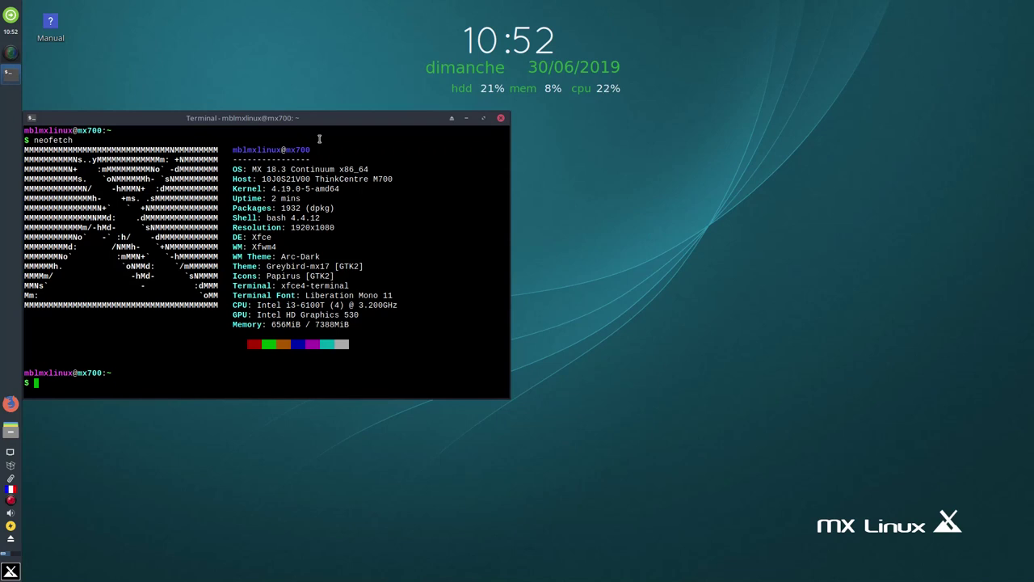
click(11, 571)
click(55, 515)
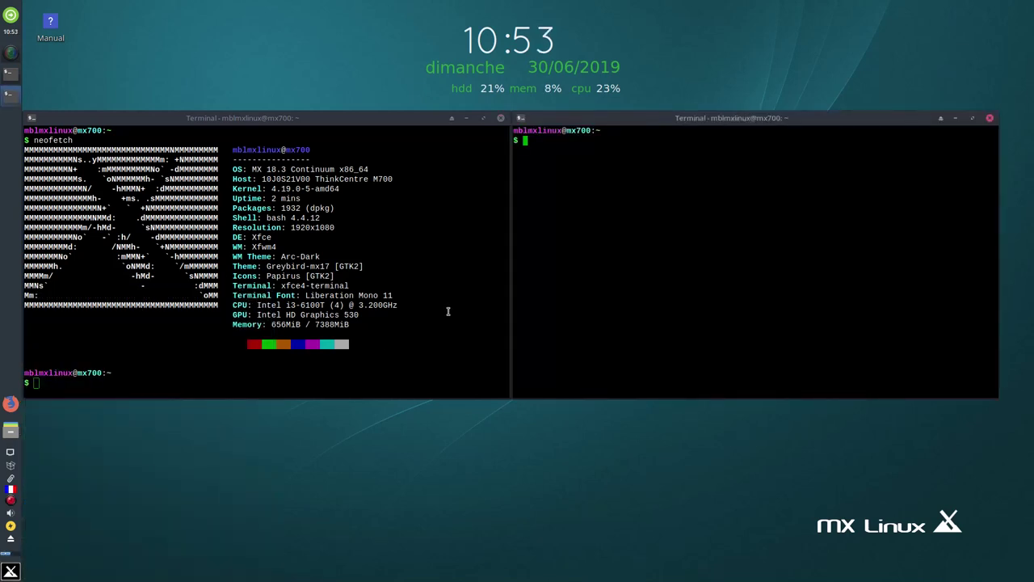
Start the htop process monitor in the right-hand terminal window
text(htop)
key(Return)
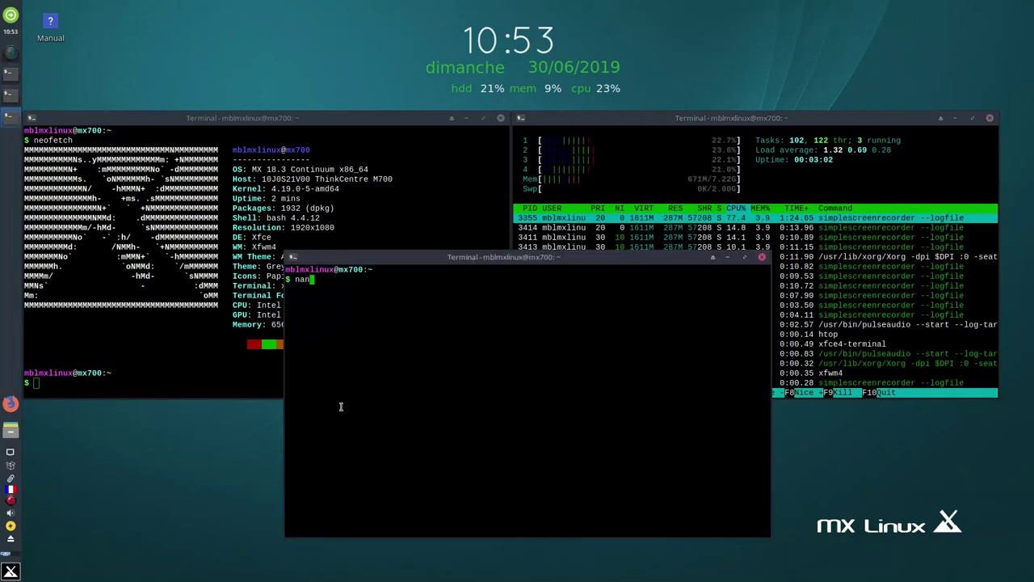
Open /etc/fstab in nano, then widen and shorten the window and park it bottom-left
text(o /etc/)
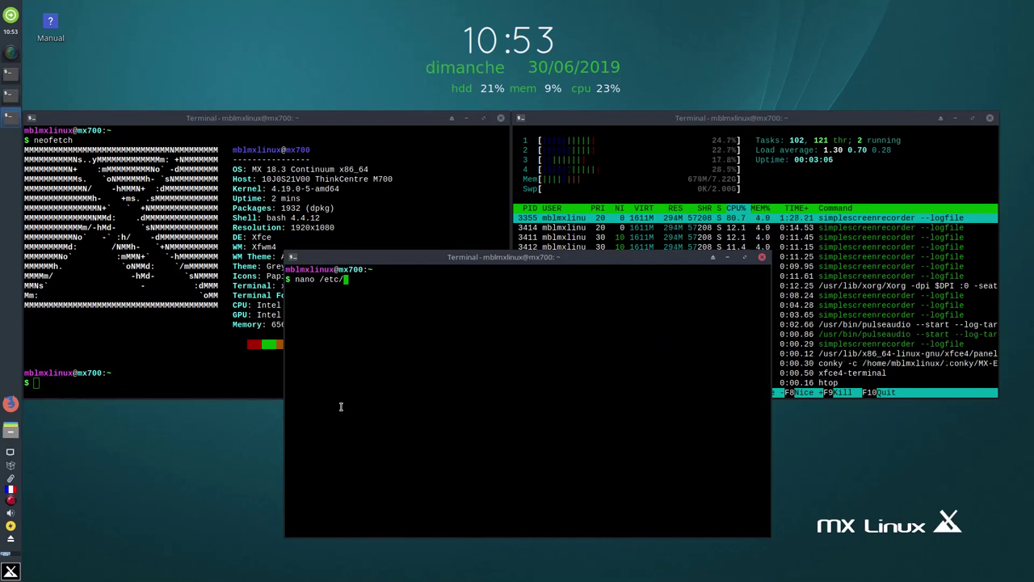
text(fst)
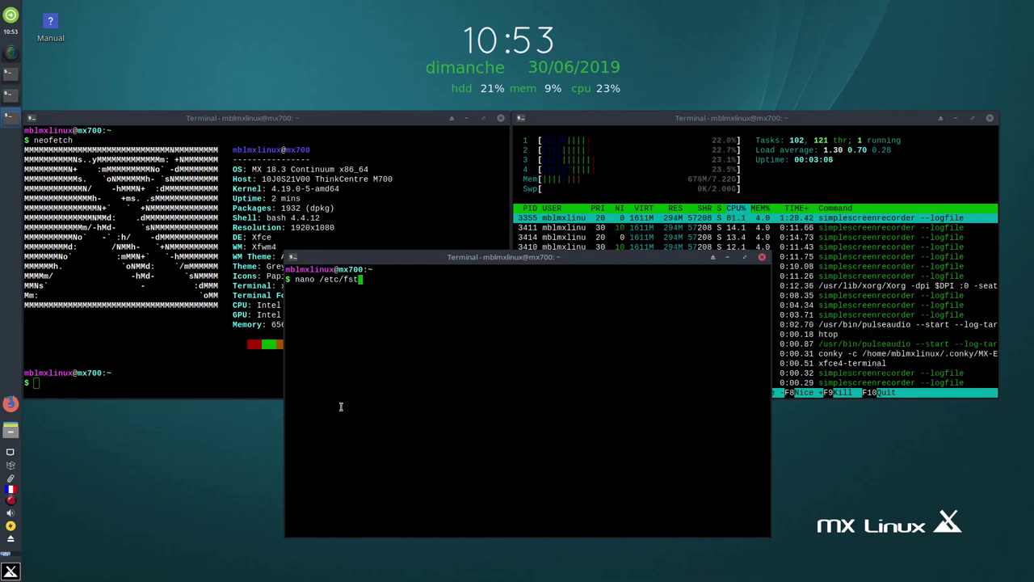
text(ab)
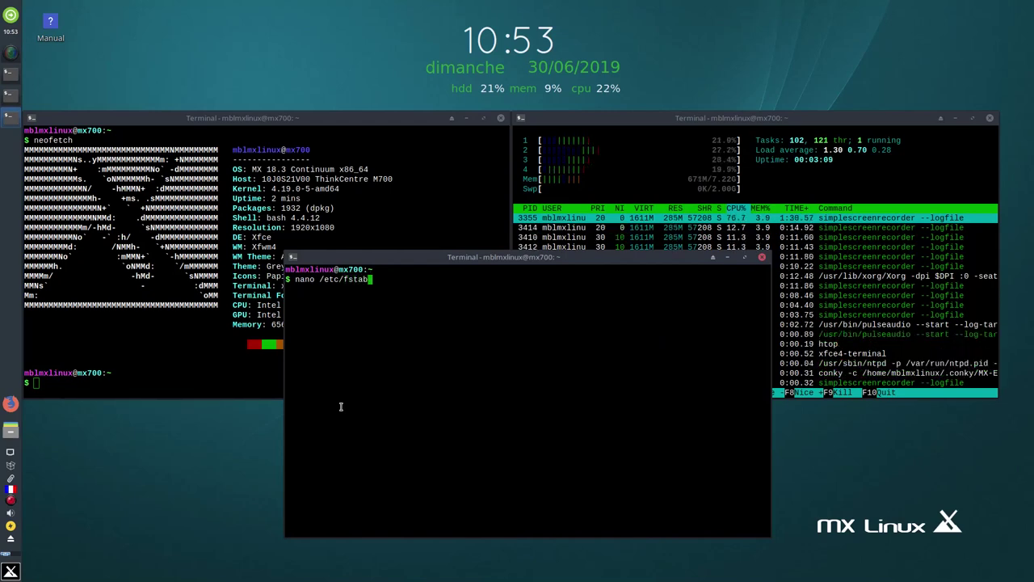
key(Return)
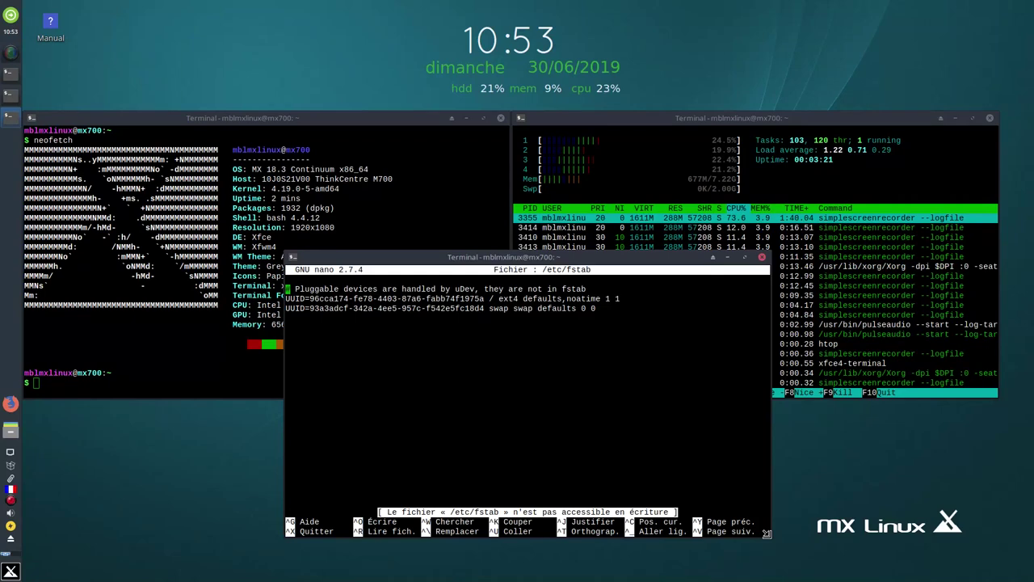
drag(766, 533, 881, 423)
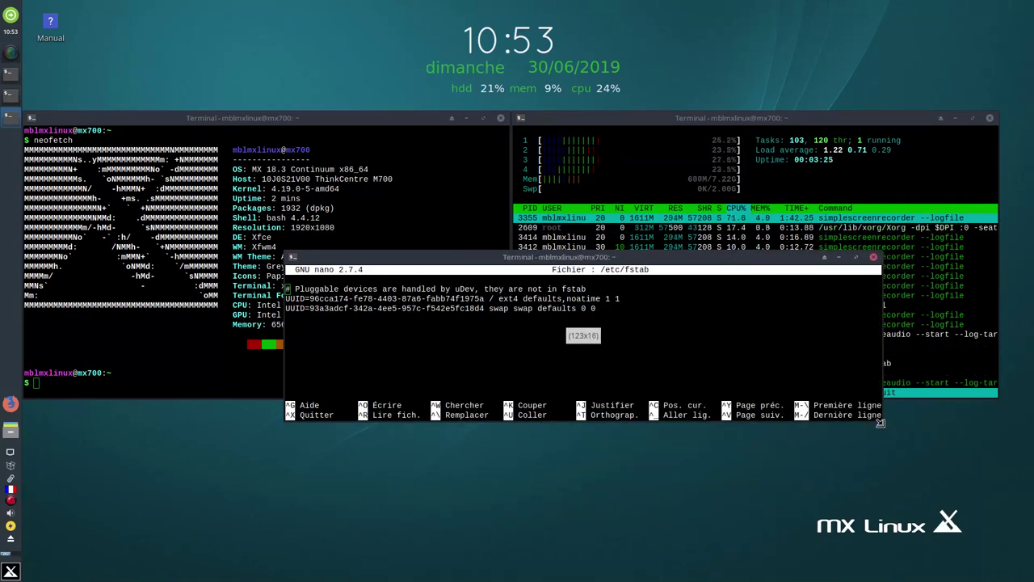
drag(648, 257, 394, 405)
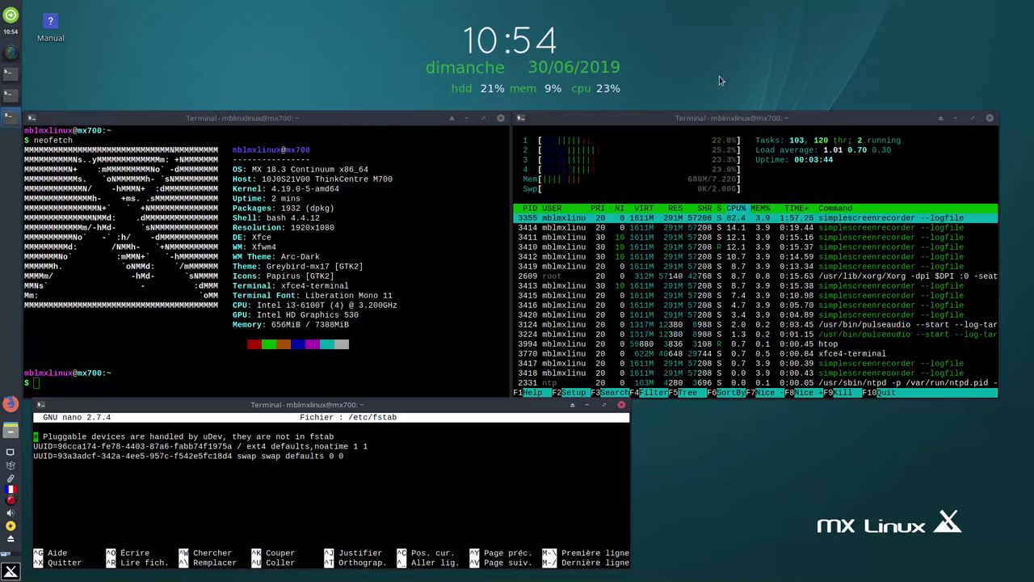
Capture the whole screen with Screenshooter and save it as a PNG in Images
key(Print)
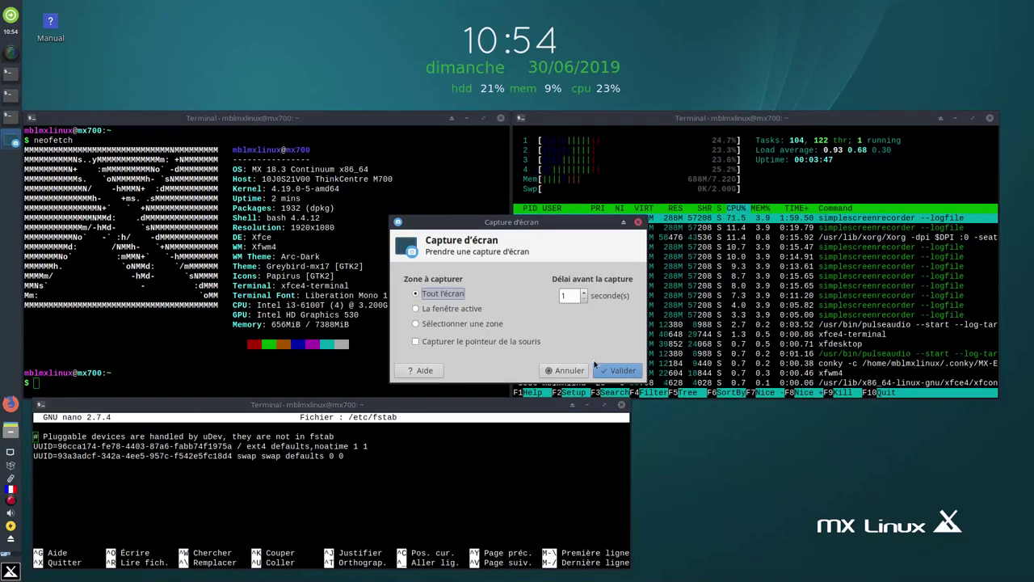
click(616, 372)
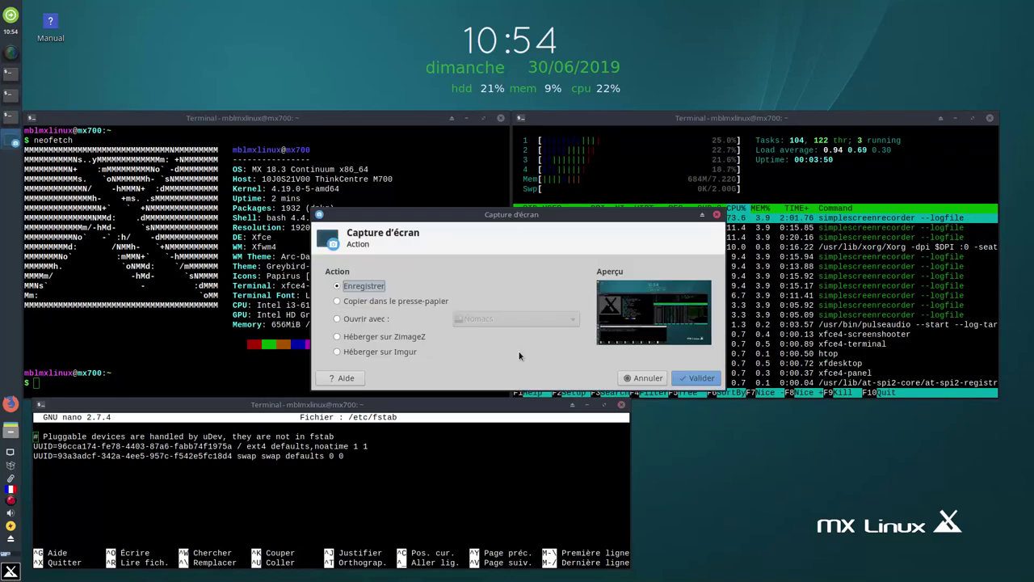
click(708, 377)
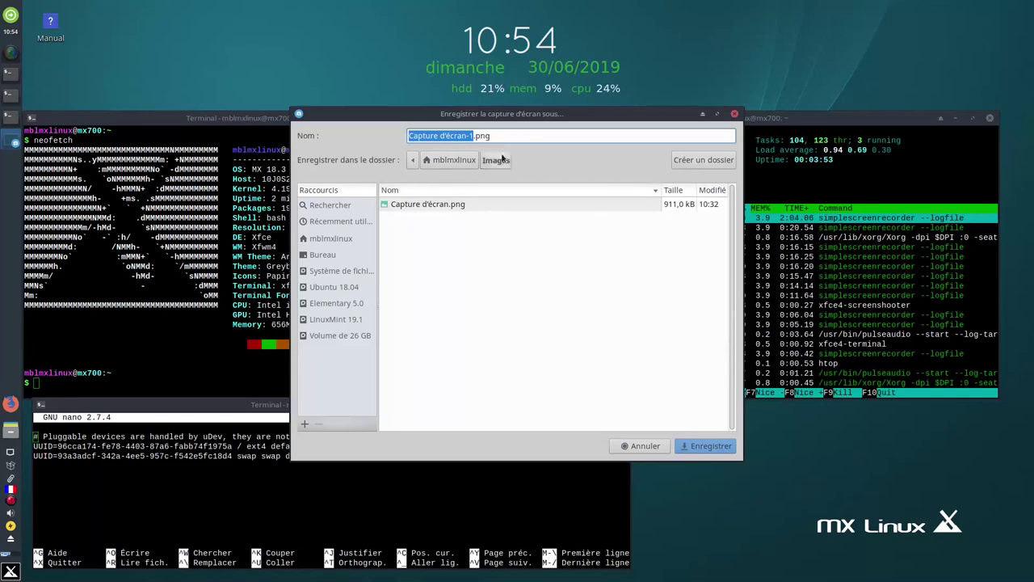
click(704, 449)
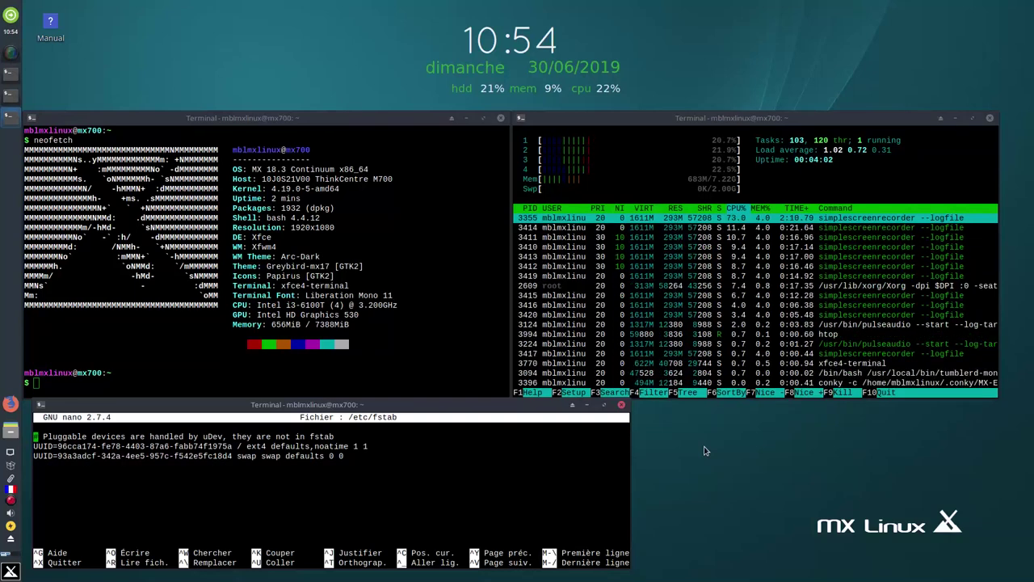
Close the nano, htop and neofetch terminal windows
click(622, 404)
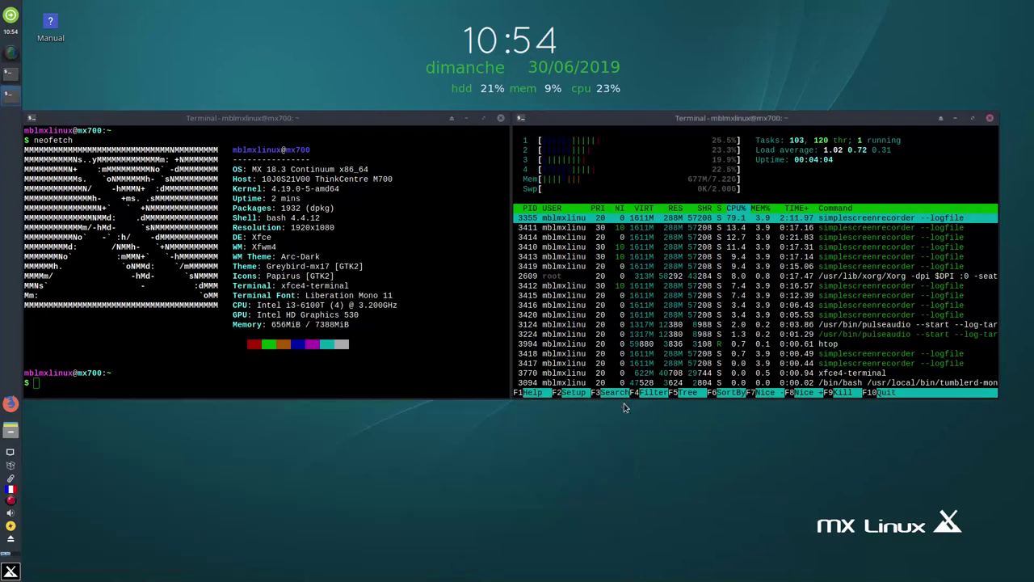
click(989, 118)
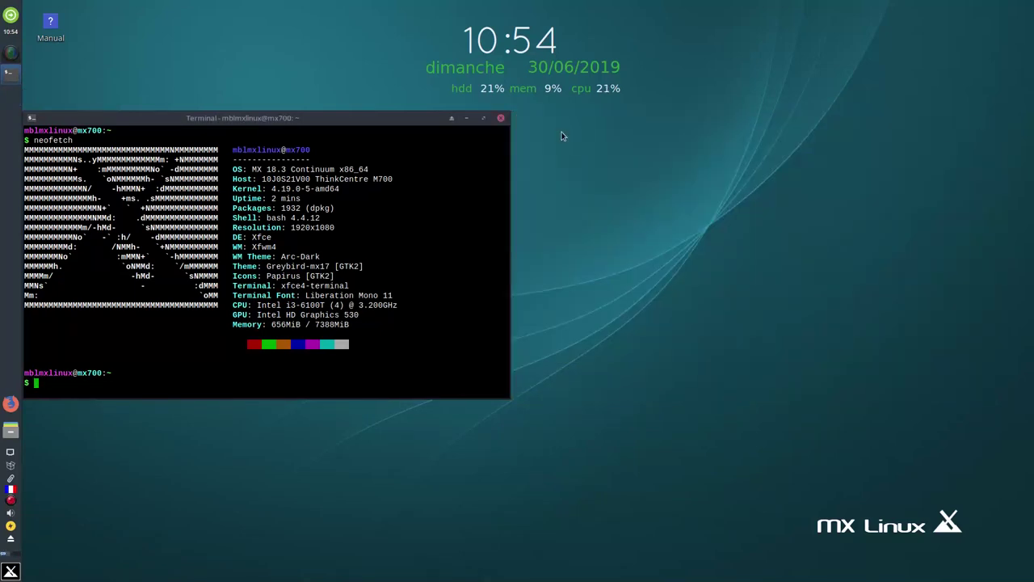
click(501, 118)
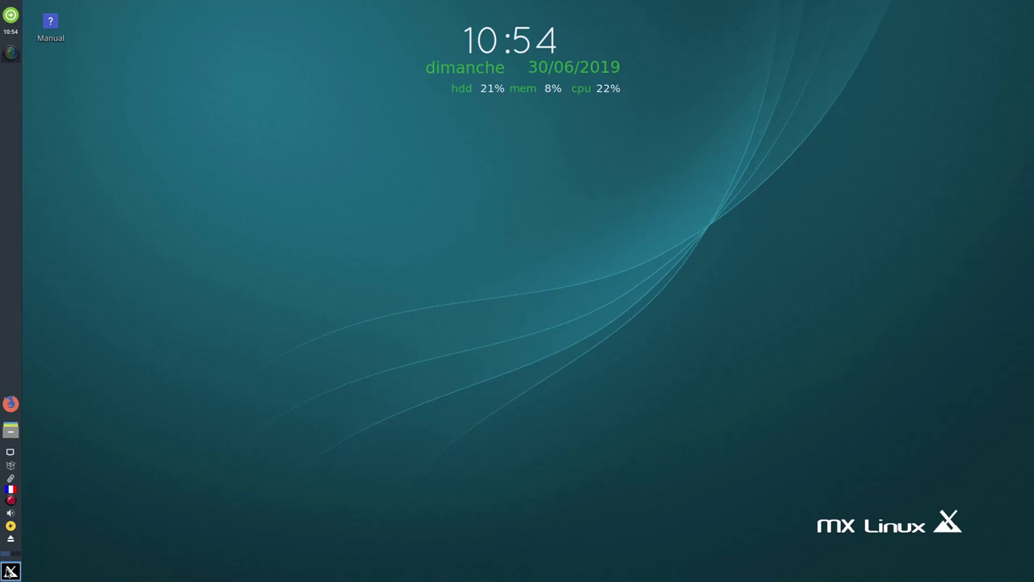
Browse the Whisker menu's Internet, Développement and Bureautique categories, scrolling the office apps
click(10, 571)
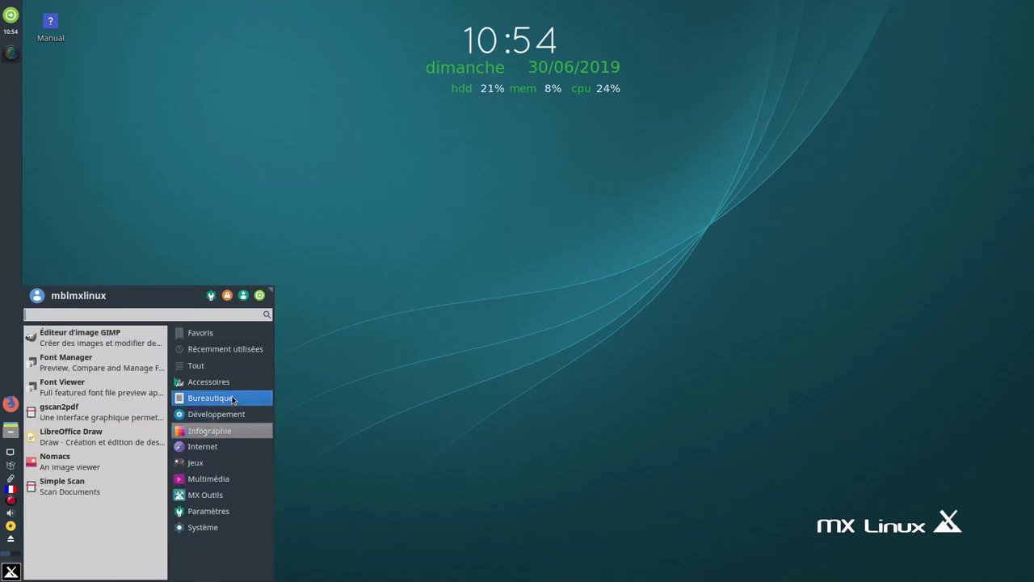
mouse_move(205, 529)
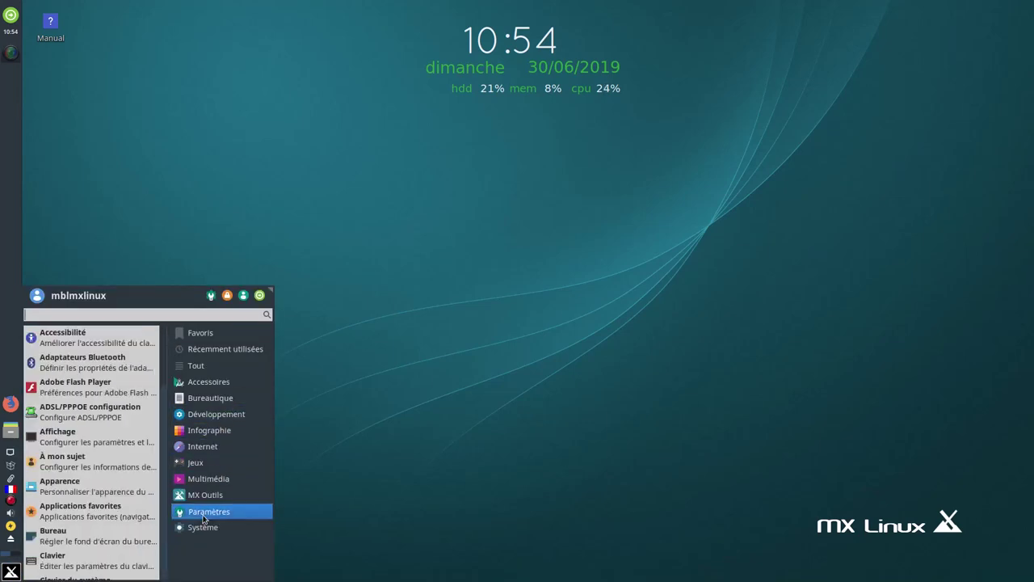
mouse_move(204, 450)
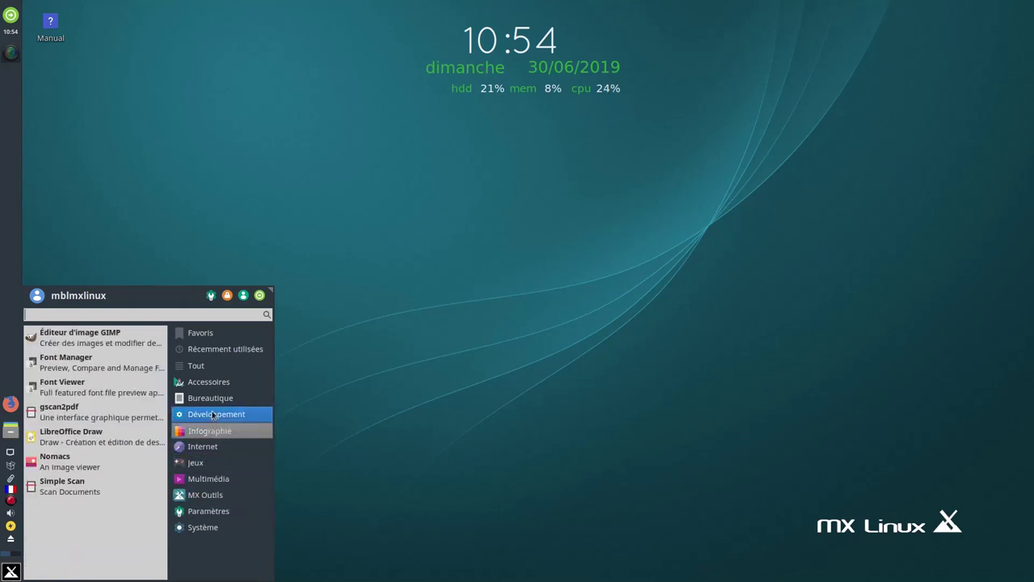
mouse_move(213, 414)
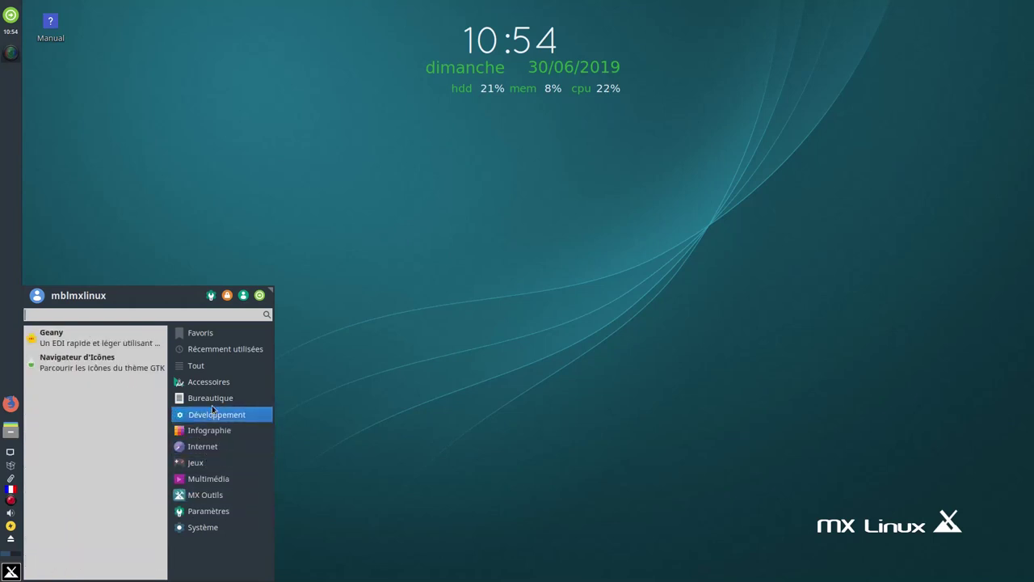
scroll(115, 510, down, 1)
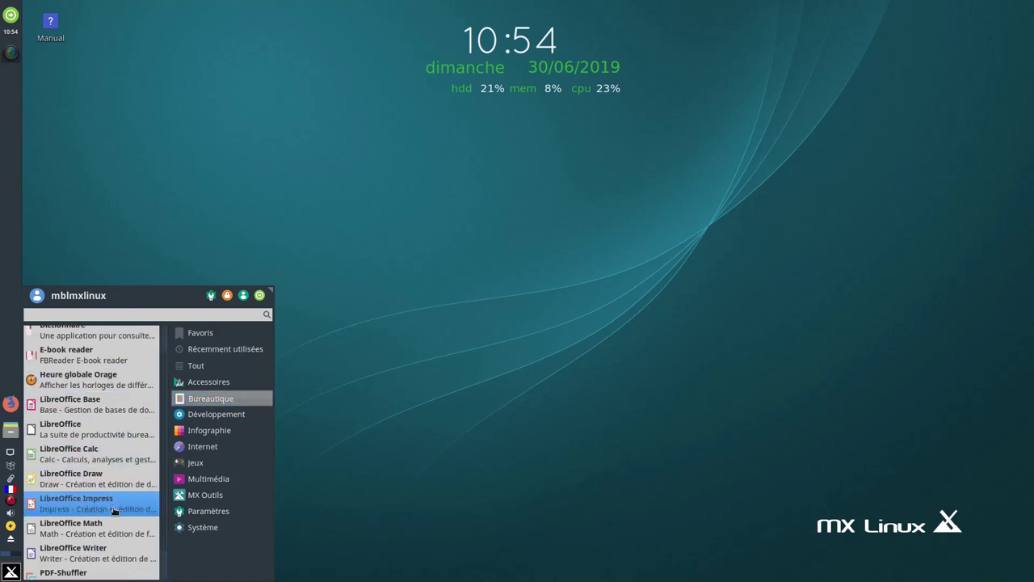
Launch LibreOffice Writer, confirm version 6.0.1.1 in its About box, then close Writer
click(118, 551)
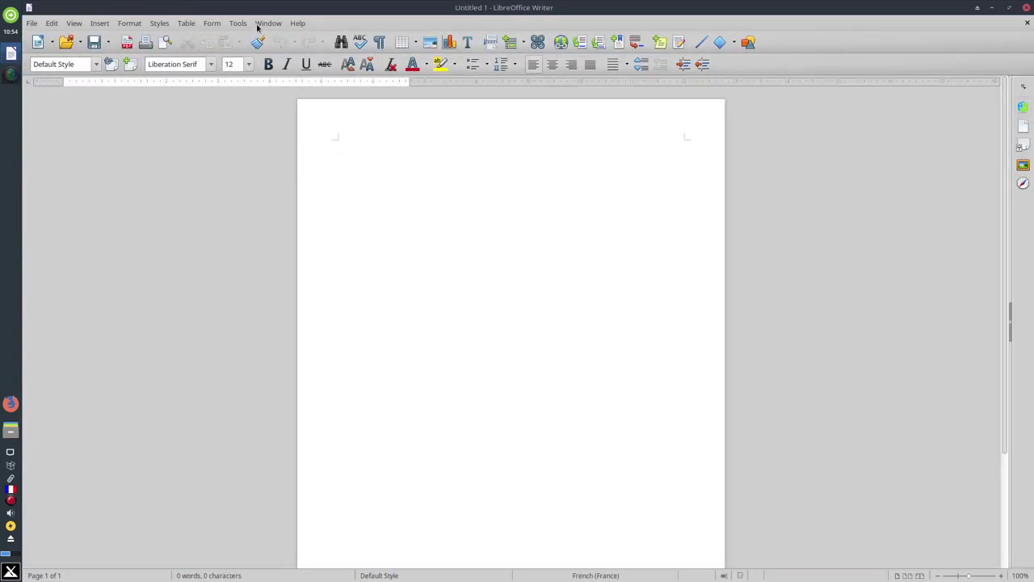
click(298, 24)
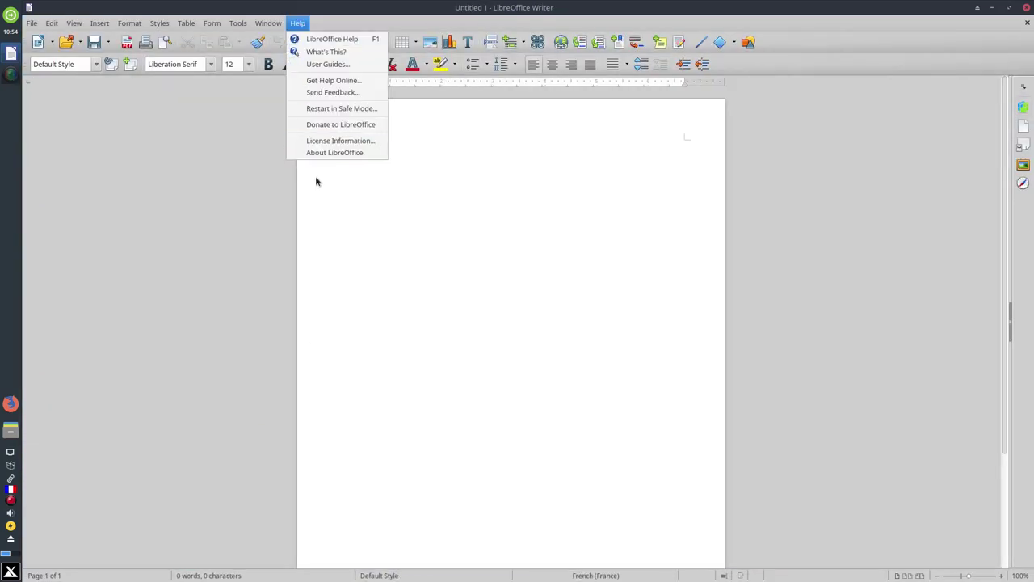
click(330, 152)
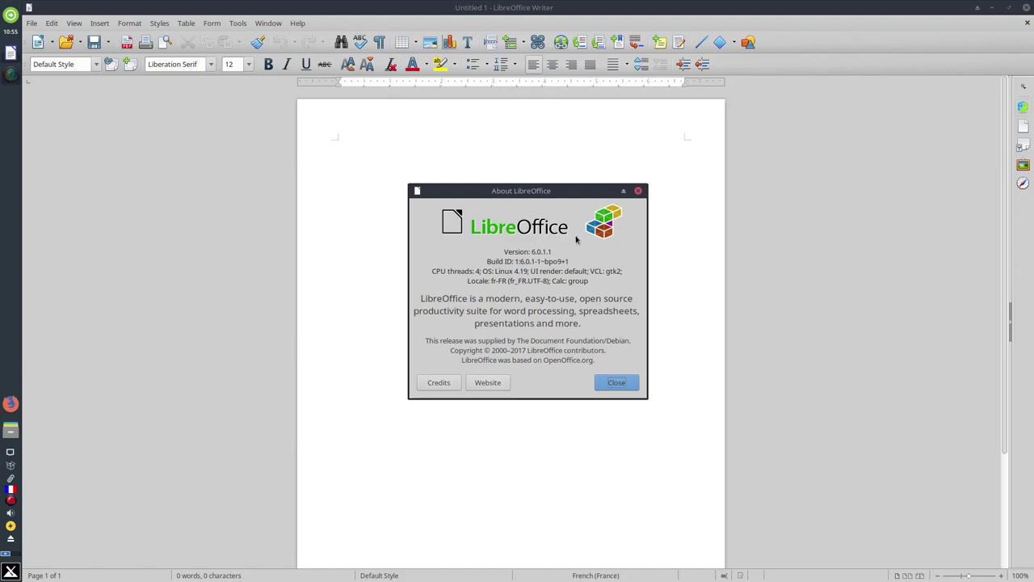
click(618, 384)
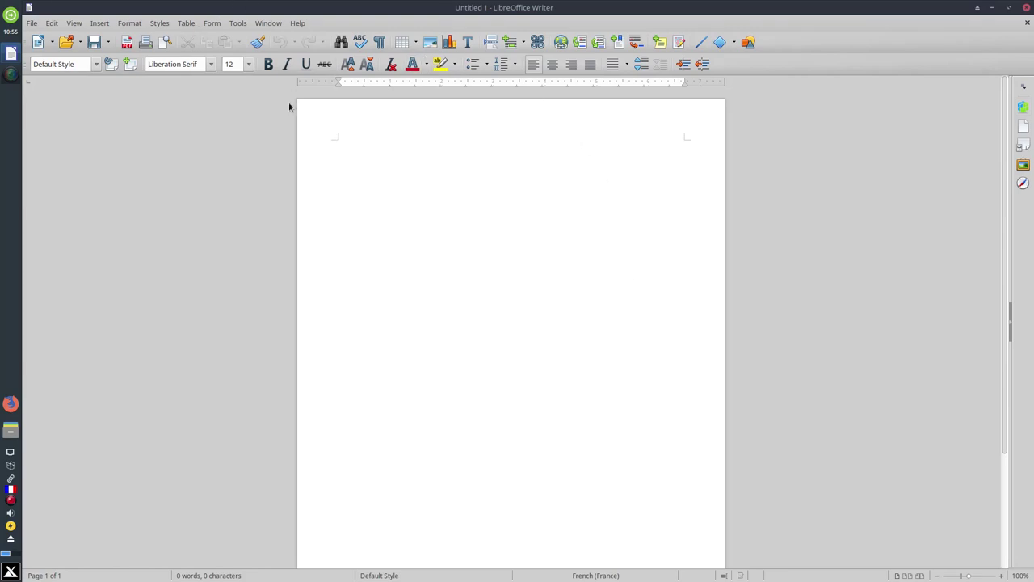
click(1026, 8)
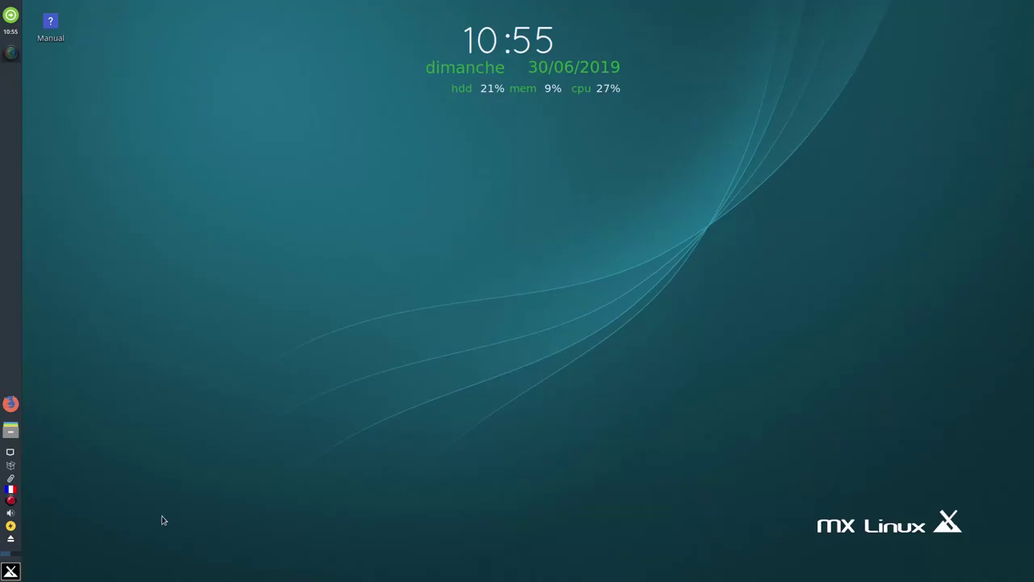
Launch GIMP from Infographie, confirm version 2.10.8 in its About box, then close it
click(10, 572)
click(212, 435)
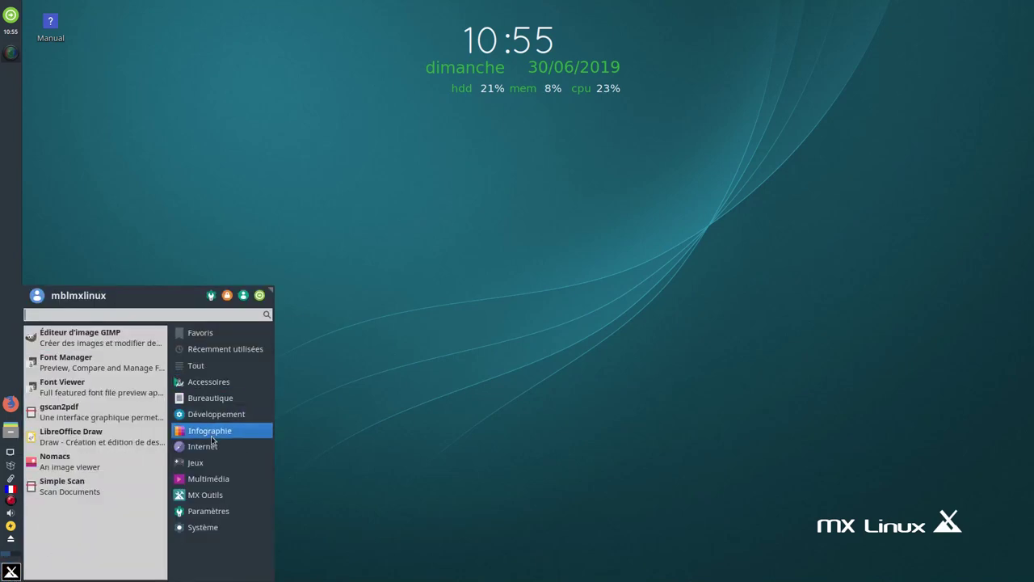
click(95, 343)
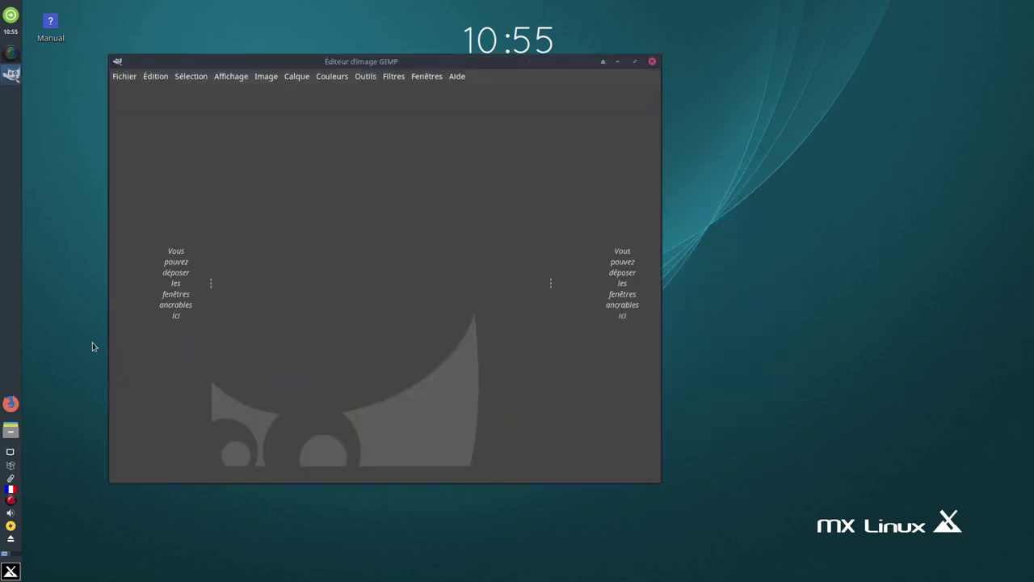
click(457, 78)
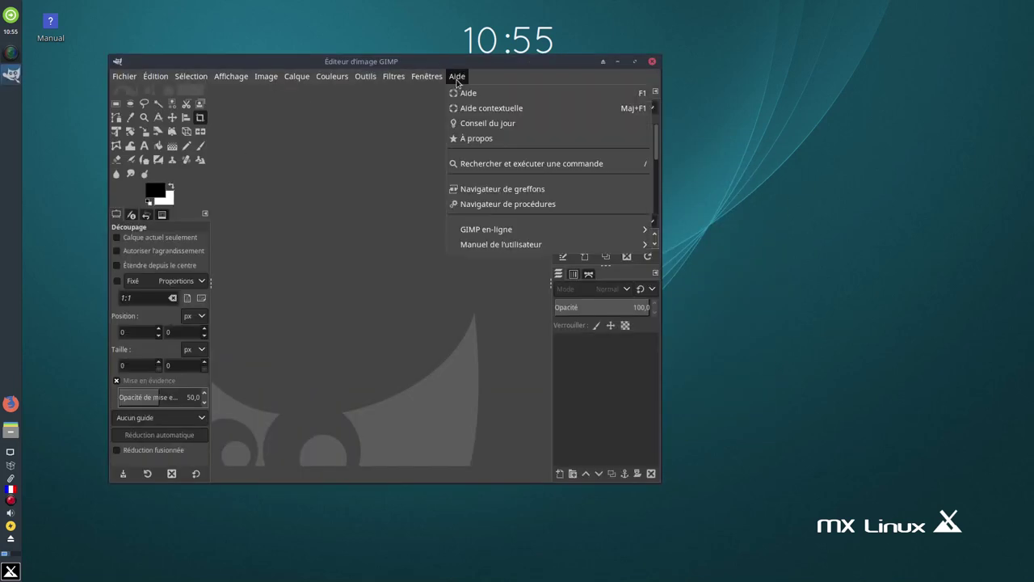
click(495, 138)
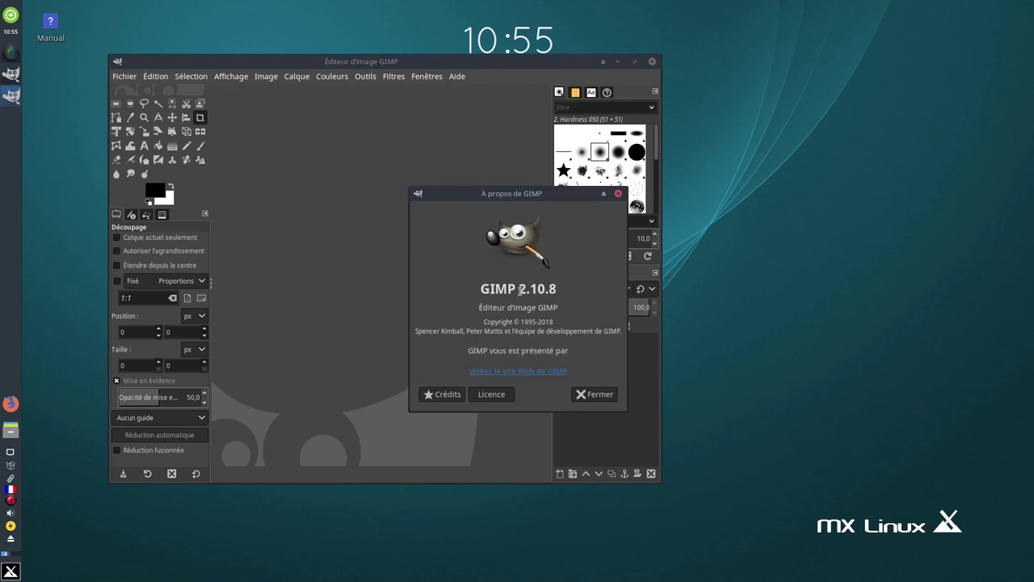
click(596, 394)
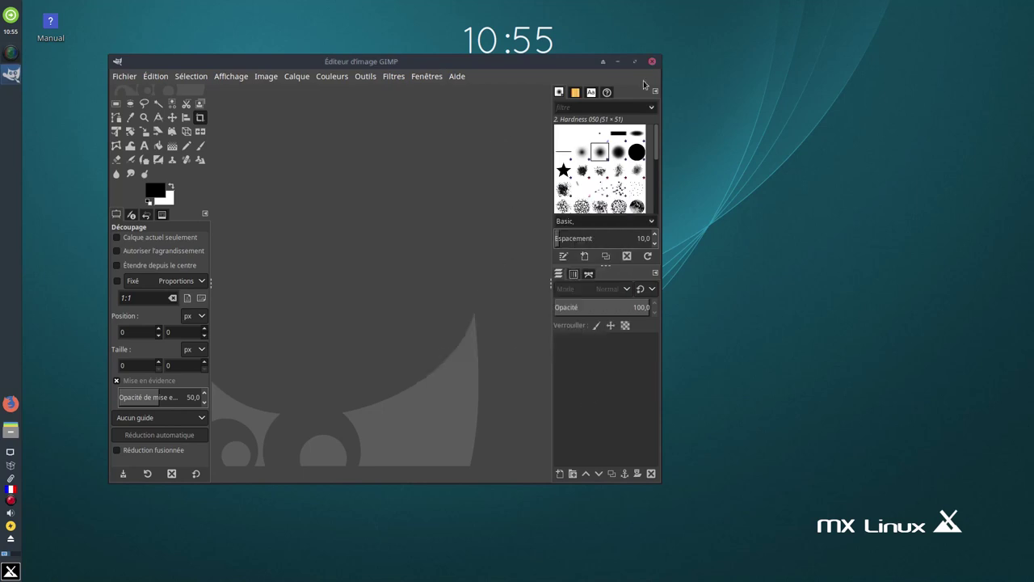
click(651, 62)
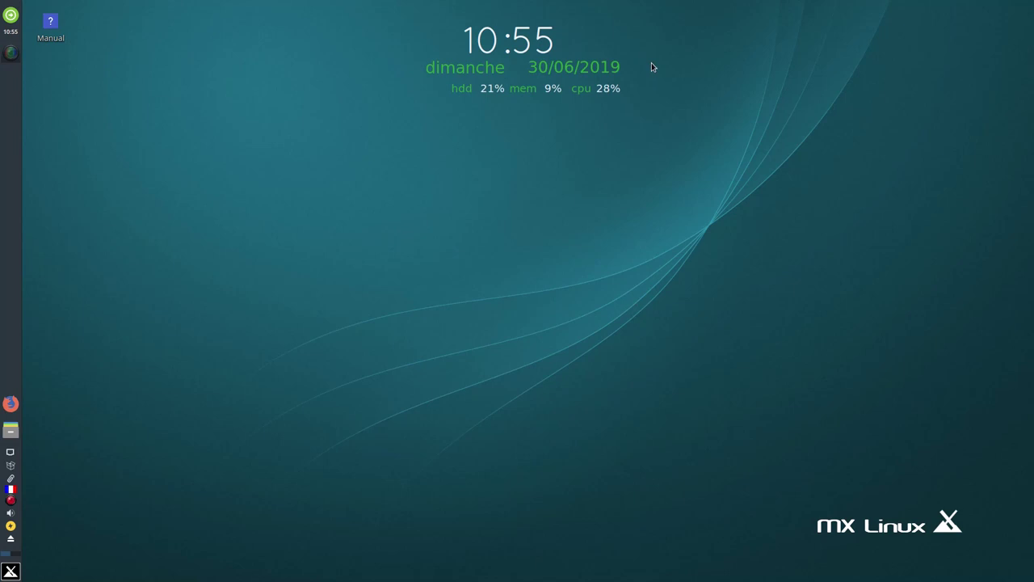
Launch VLC via a 'vlc' menu search, confirm version 3.0.7.1 Vetinari, then close it
click(10, 571)
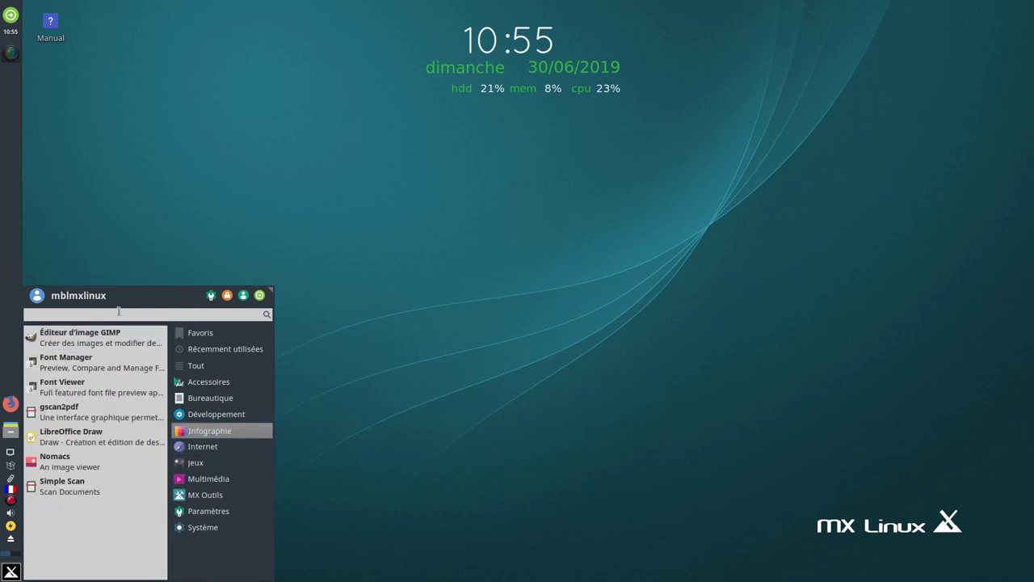
text(vlc)
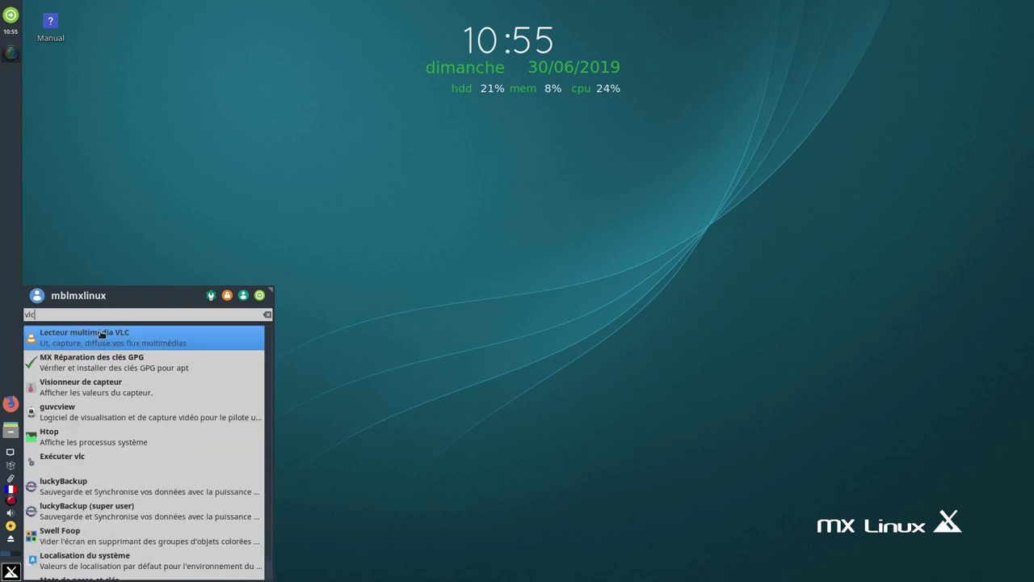
click(101, 335)
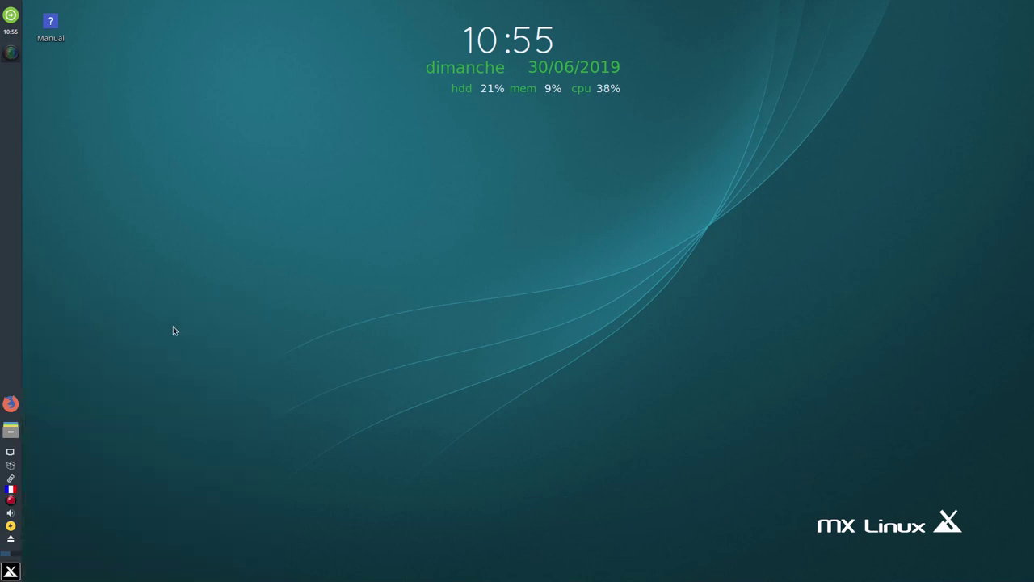
click(267, 23)
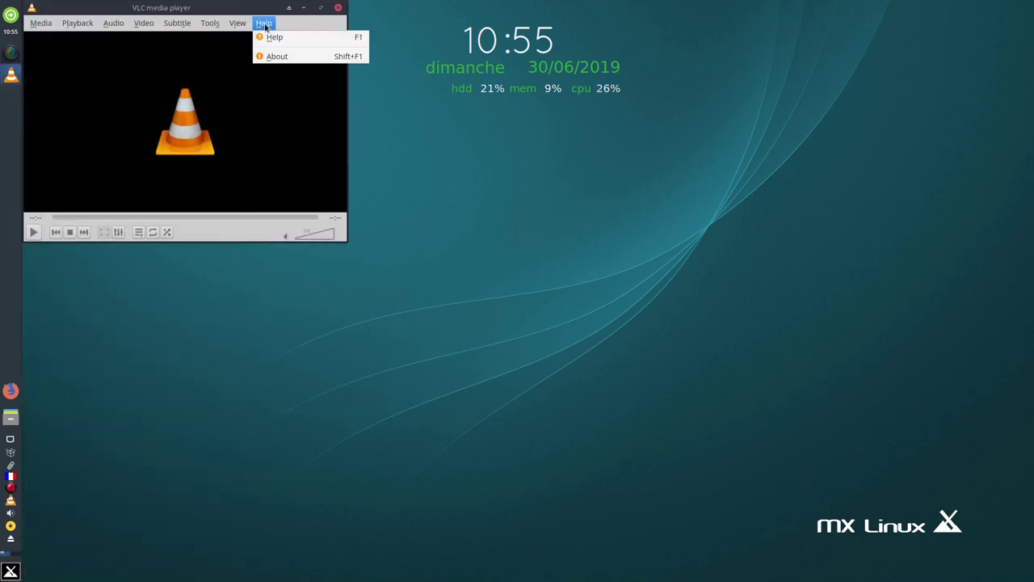
click(295, 52)
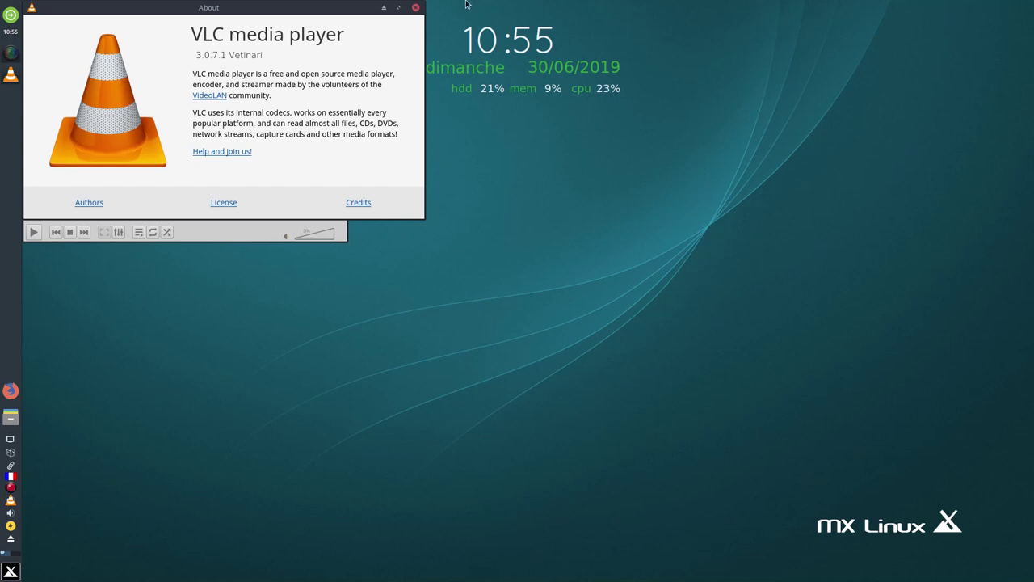
click(416, 8)
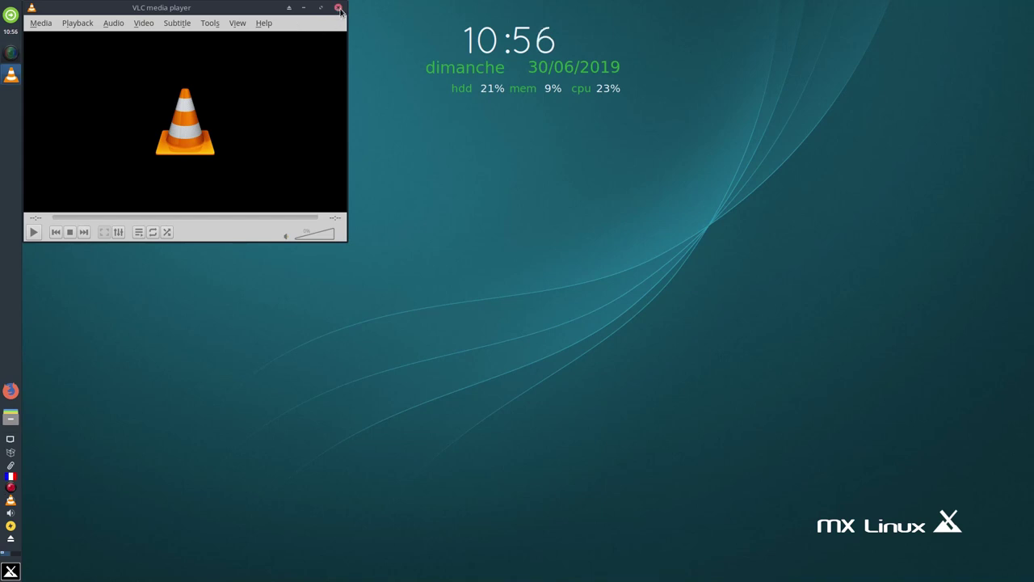
click(337, 8)
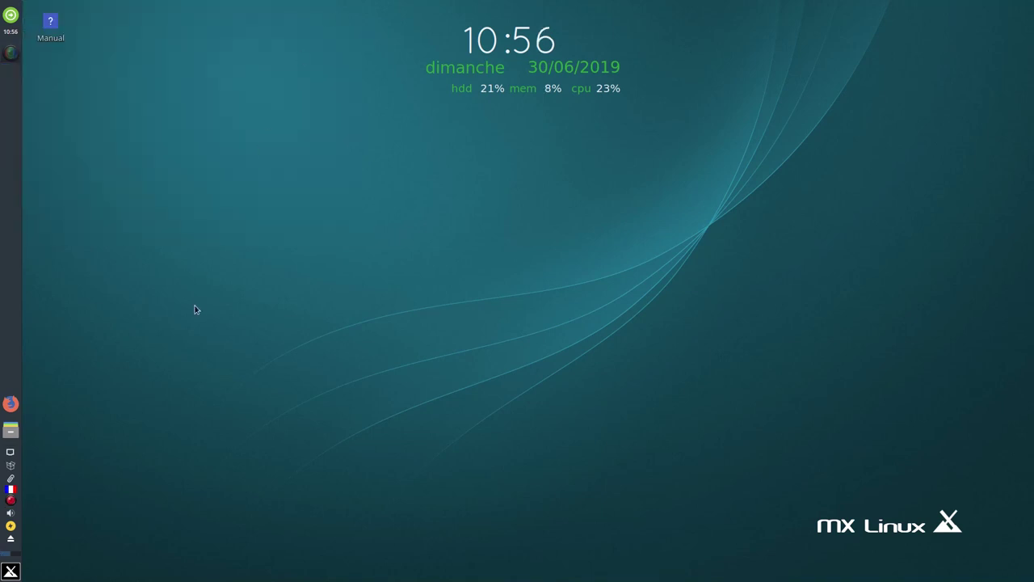
Launch Firefox and confirm its About box shows version 67.0.4 (64-bit)
click(14, 411)
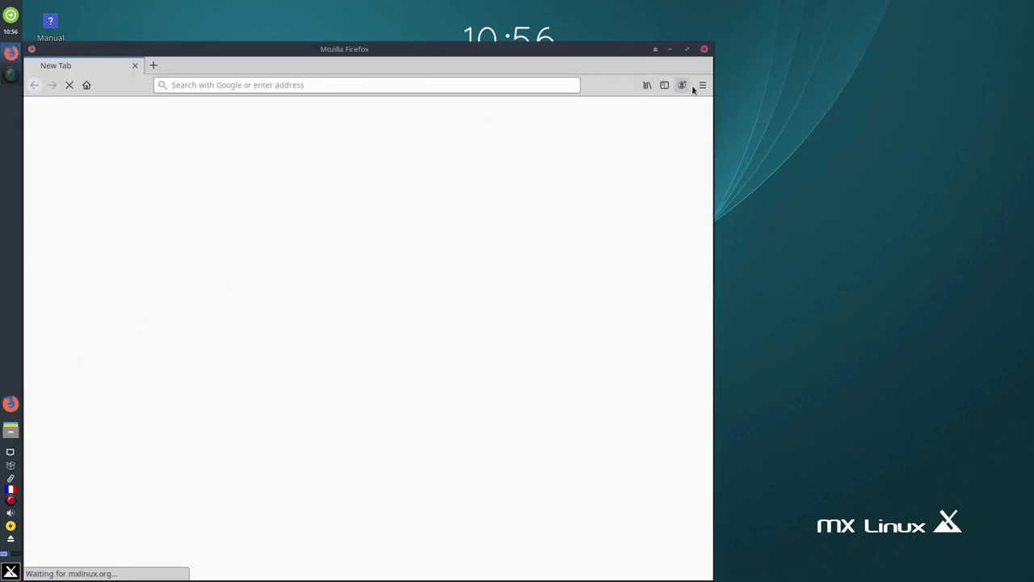
click(703, 85)
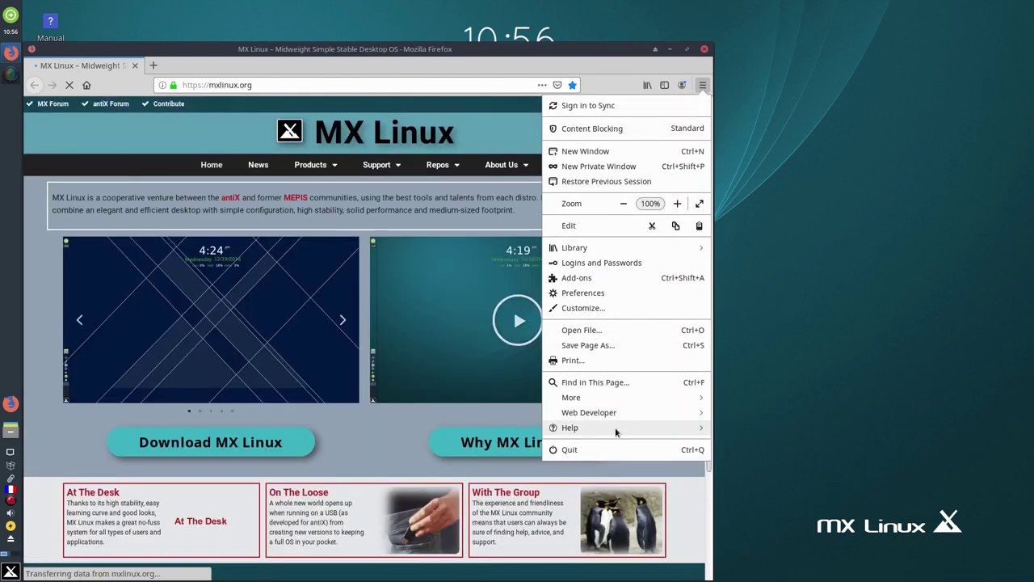
click(614, 432)
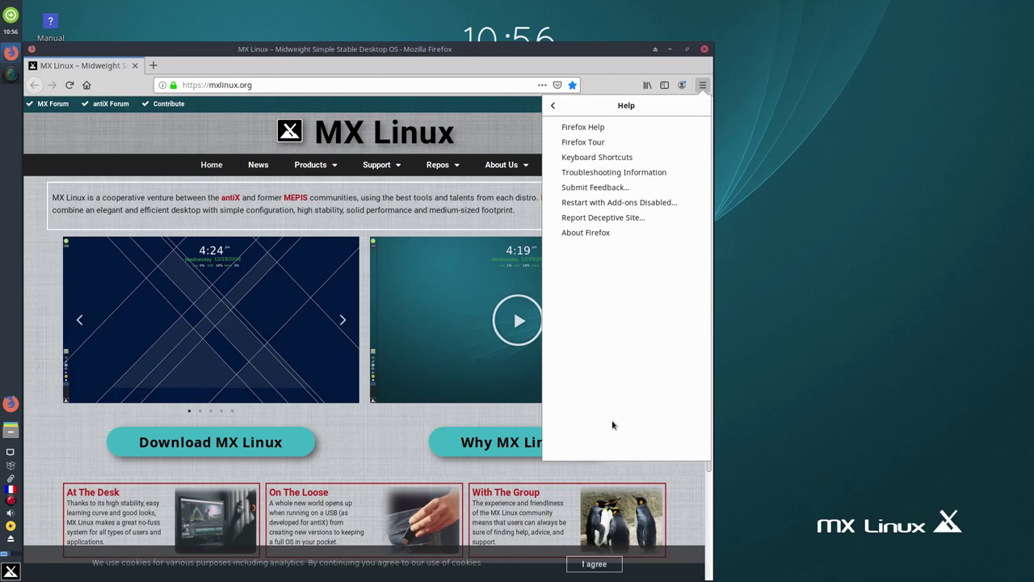
click(583, 235)
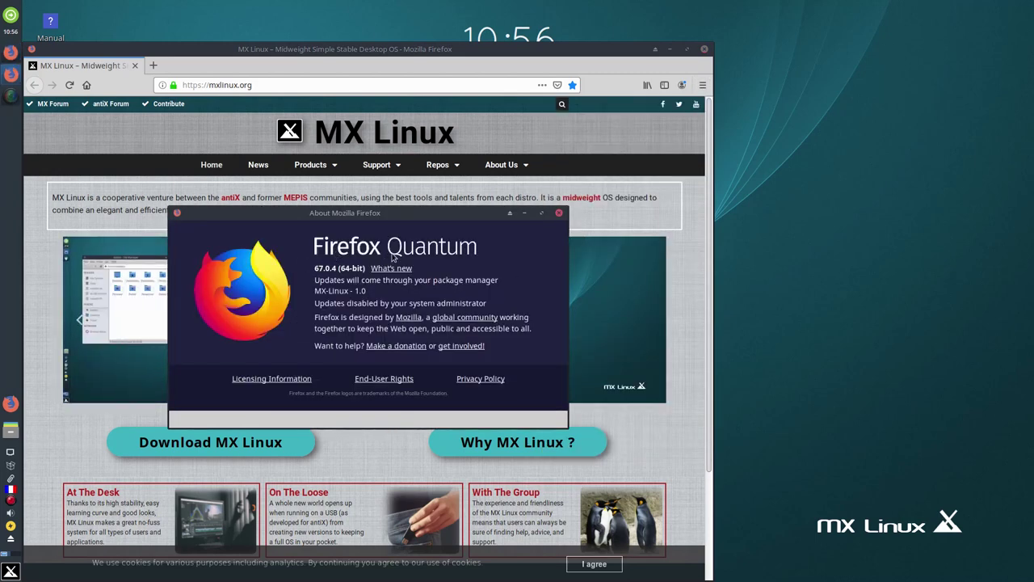
click(559, 212)
Move the Firefox window up and right, scroll the page, then close Firefox
drag(479, 50, 563, 20)
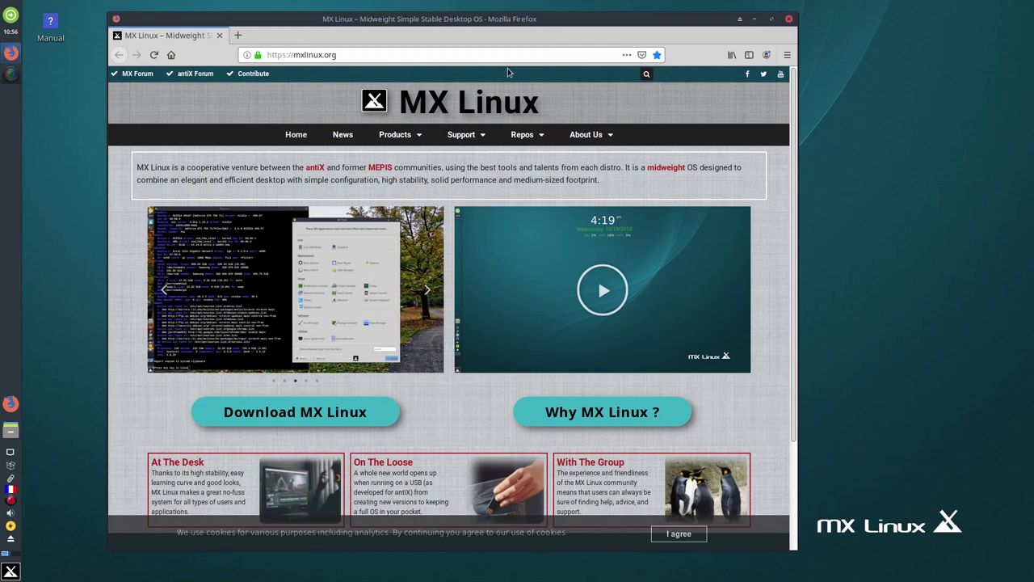
scroll(465, 226, down, 3)
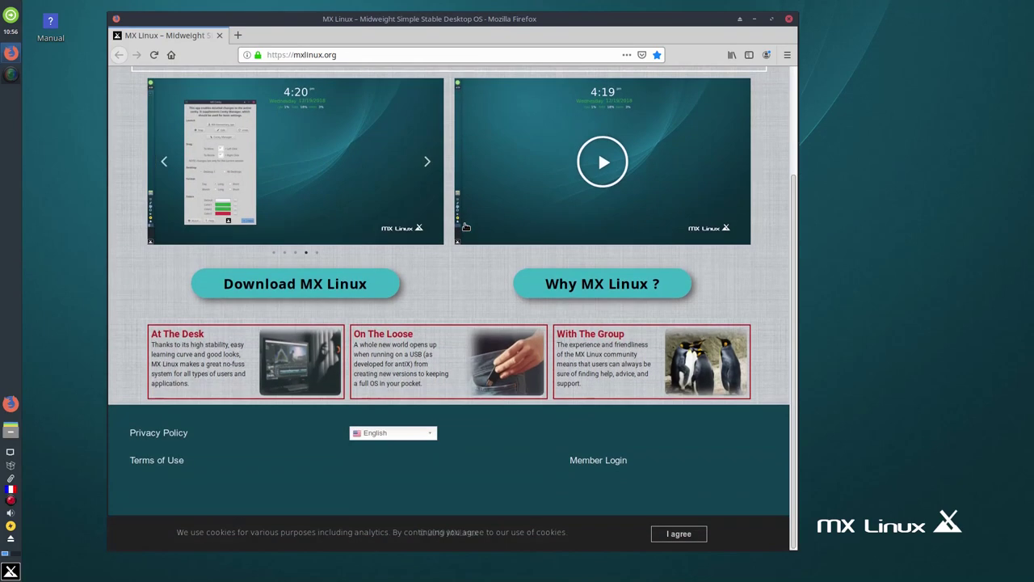
scroll(465, 226, up, 1)
scroll(465, 226, up, 2)
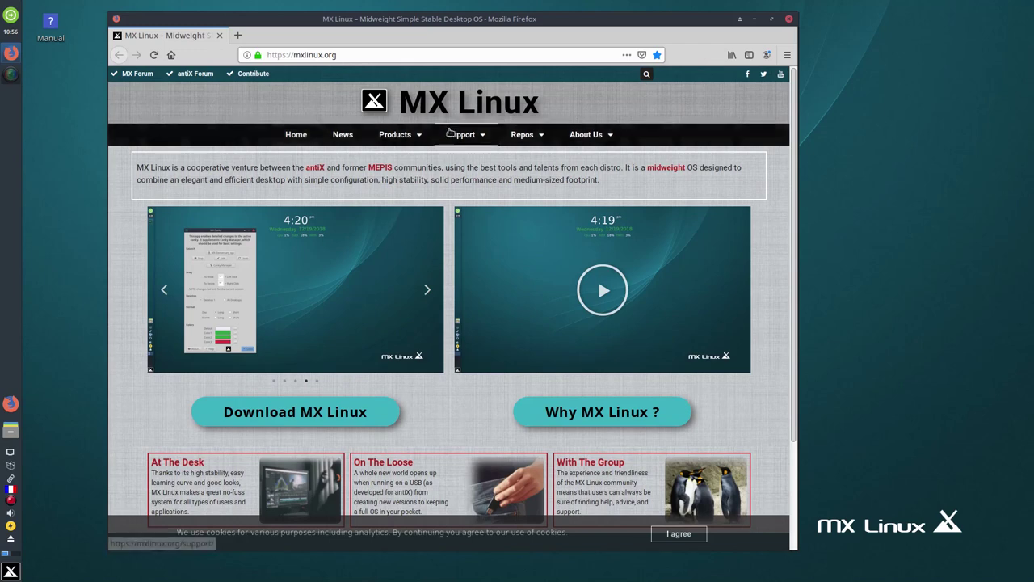
click(789, 19)
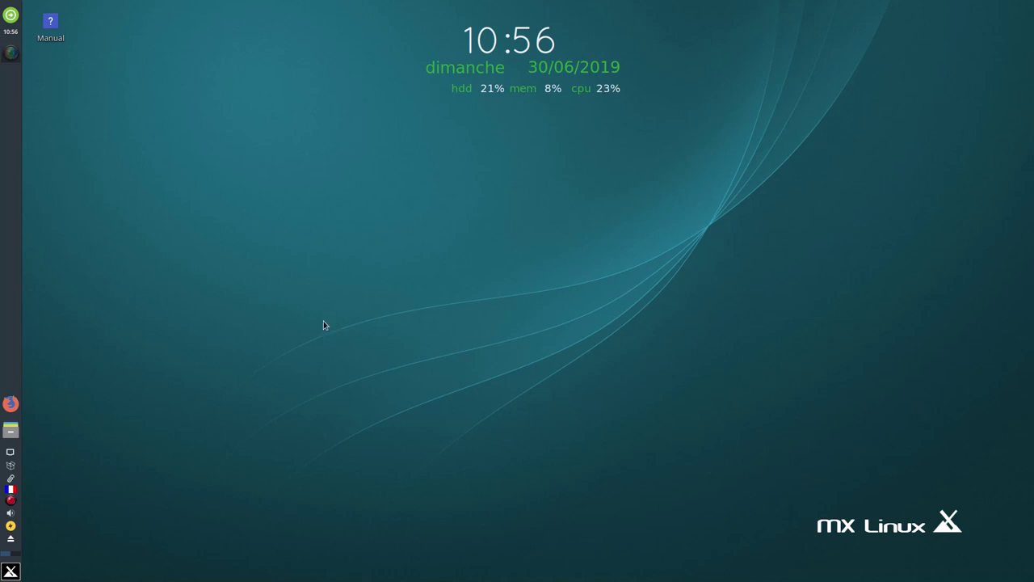
click(10, 434)
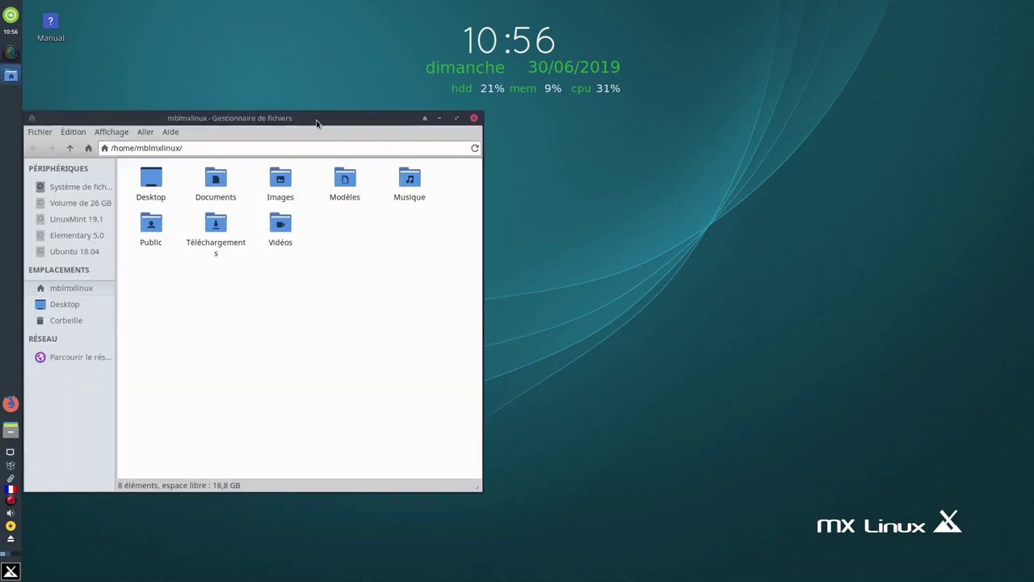
drag(313, 119, 508, 131)
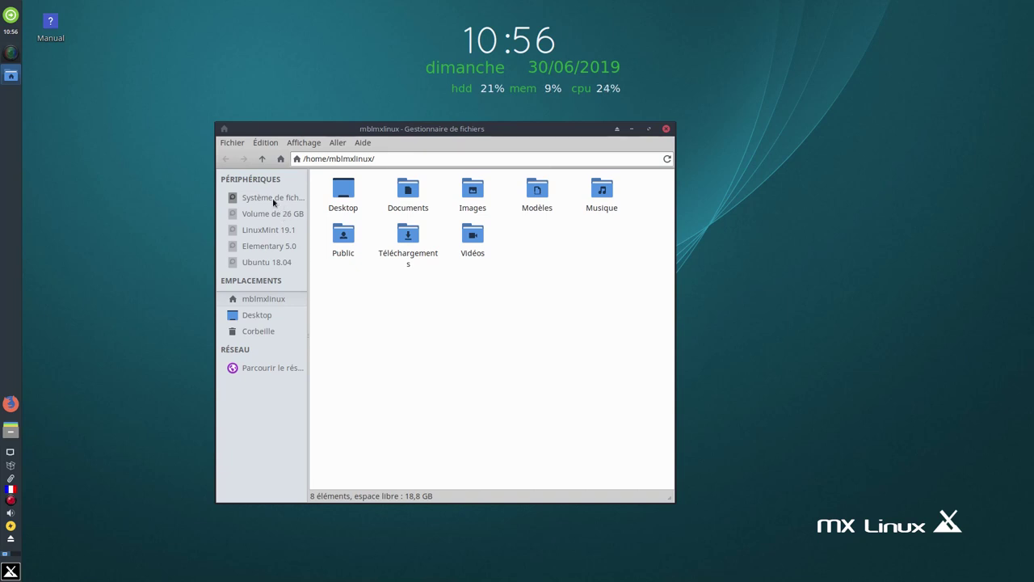
mouse_move(258, 202)
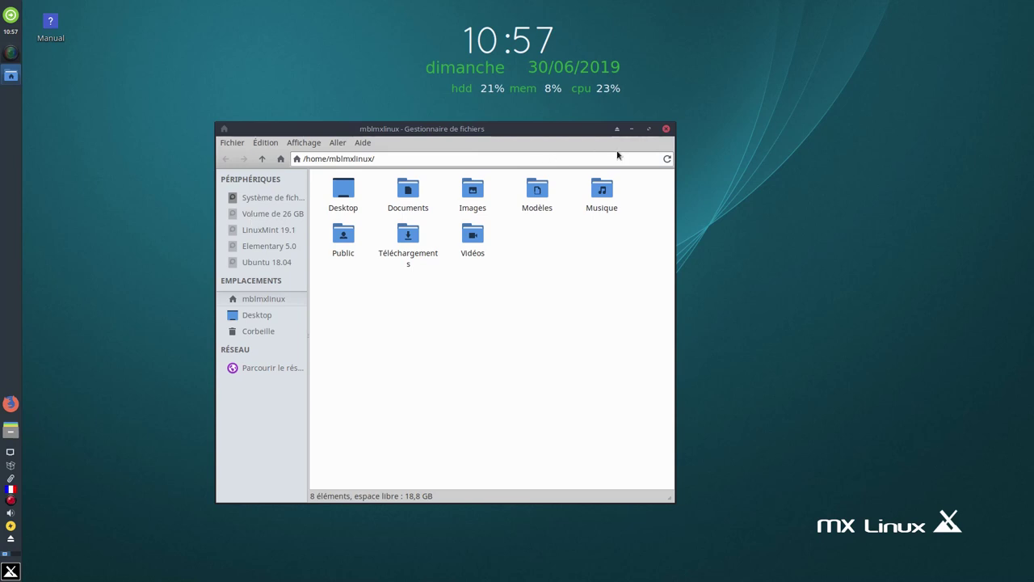
click(665, 129)
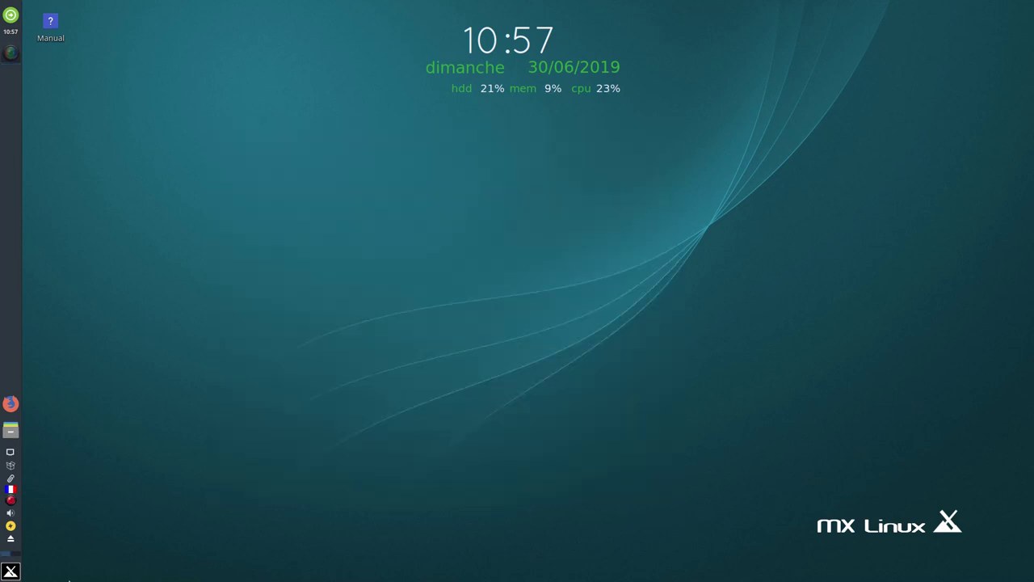
Launch GParted via a 'gp' menu search and authenticate with the root password
click(10, 571)
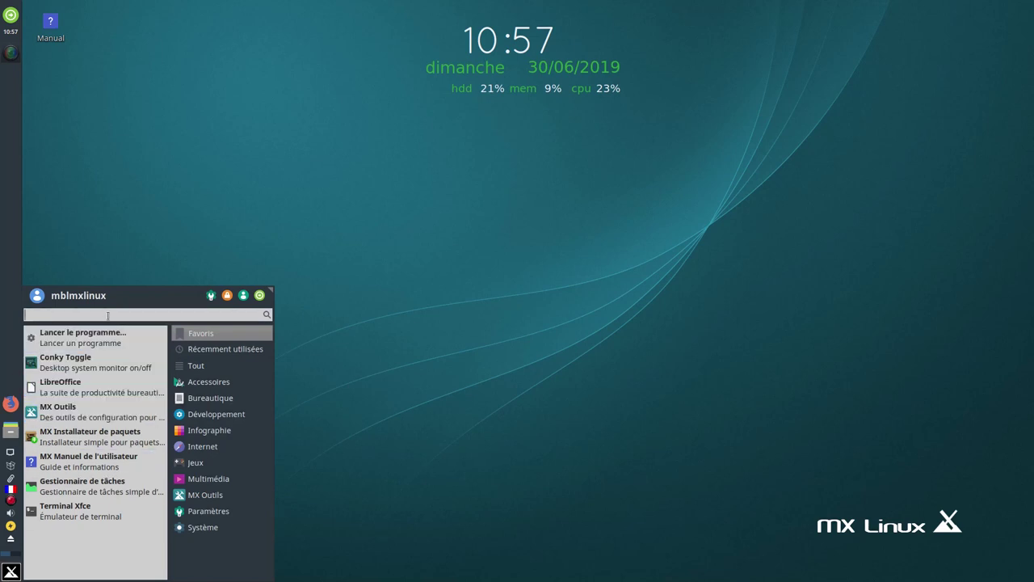
text(gp)
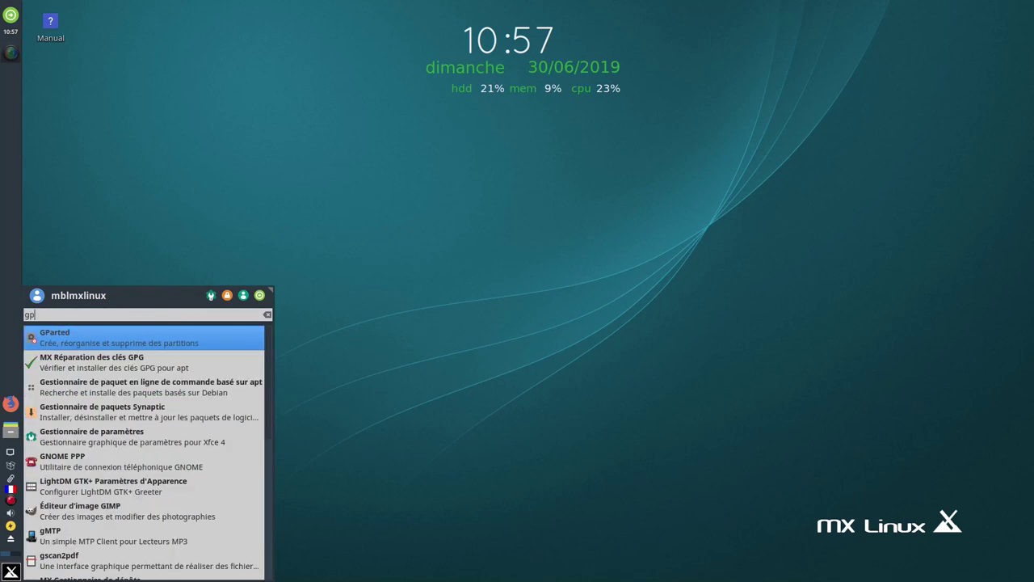
click(240, 344)
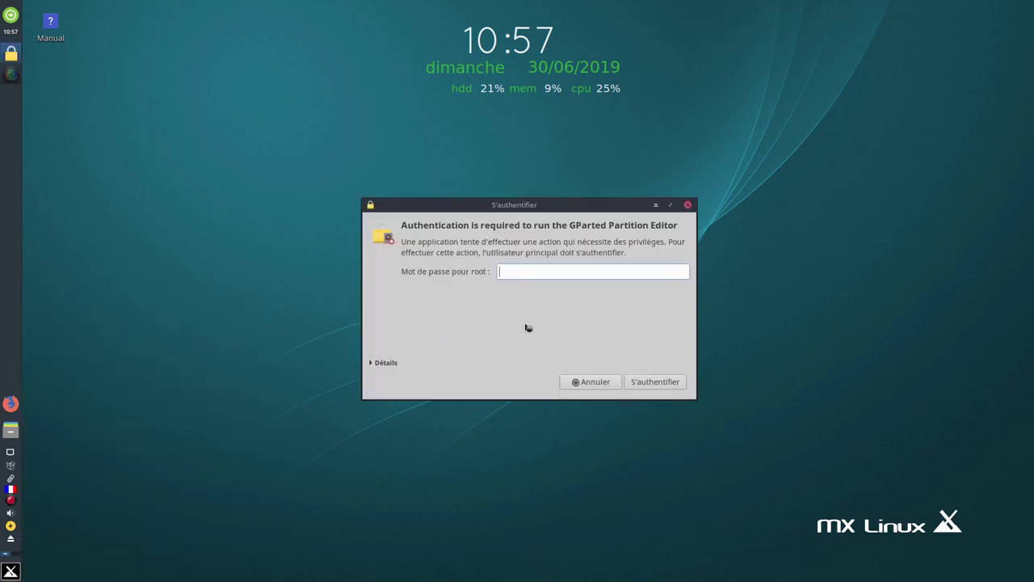
text(••••)
click(655, 382)
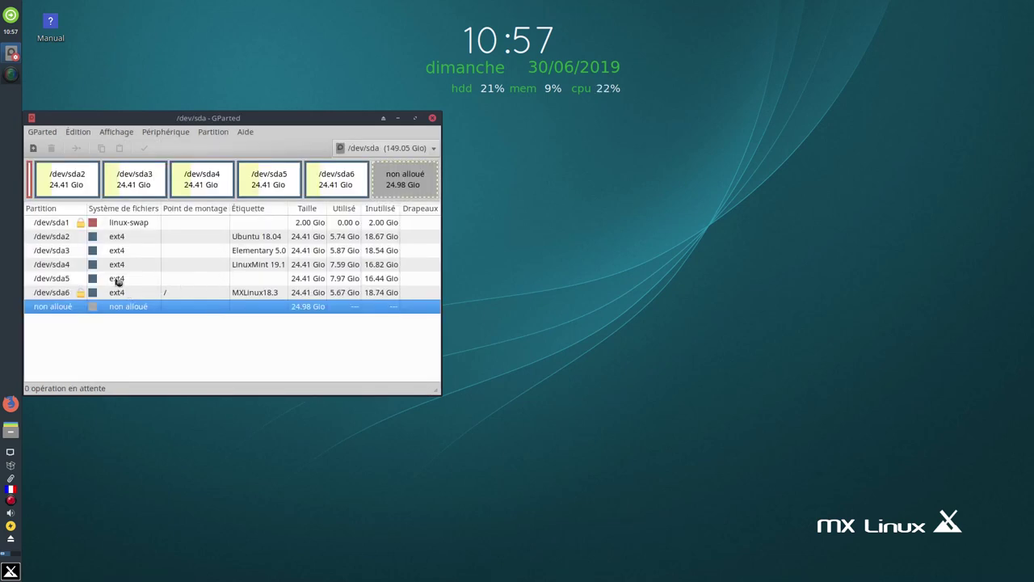
Set the filesystem label of /dev/sda5 to 'Manjaro KDE'
click(188, 280)
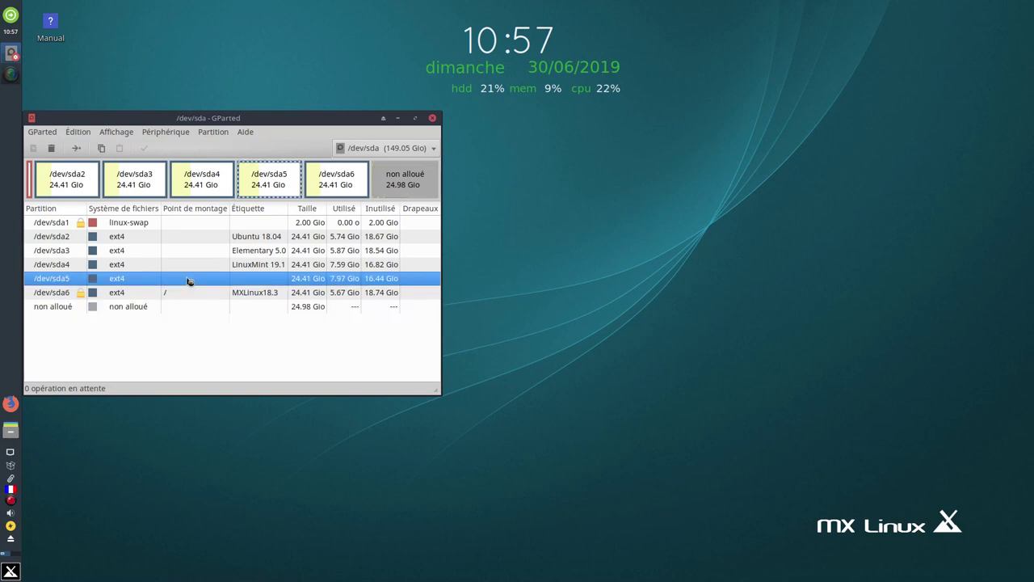
right_click(255, 281)
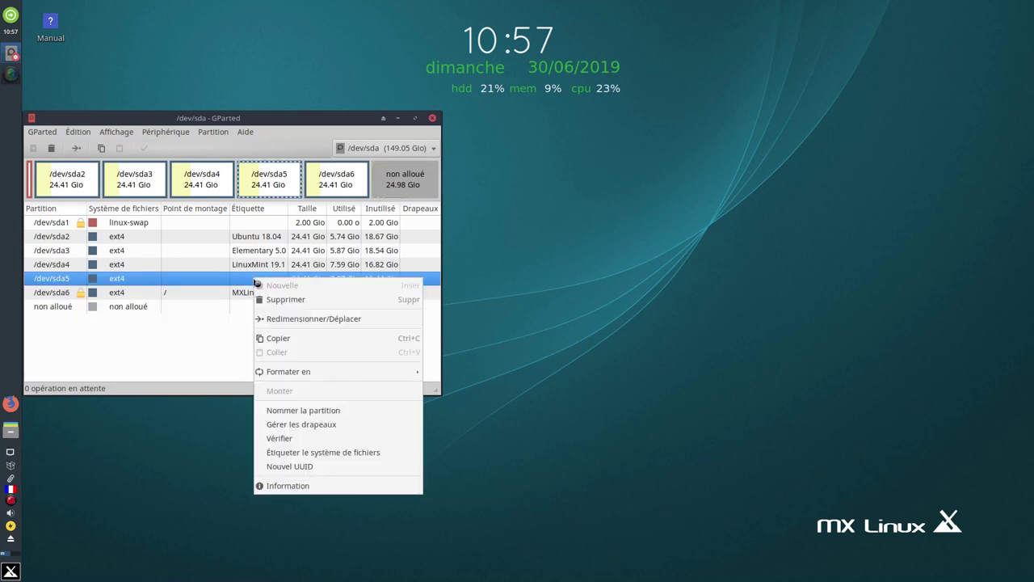
click(351, 458)
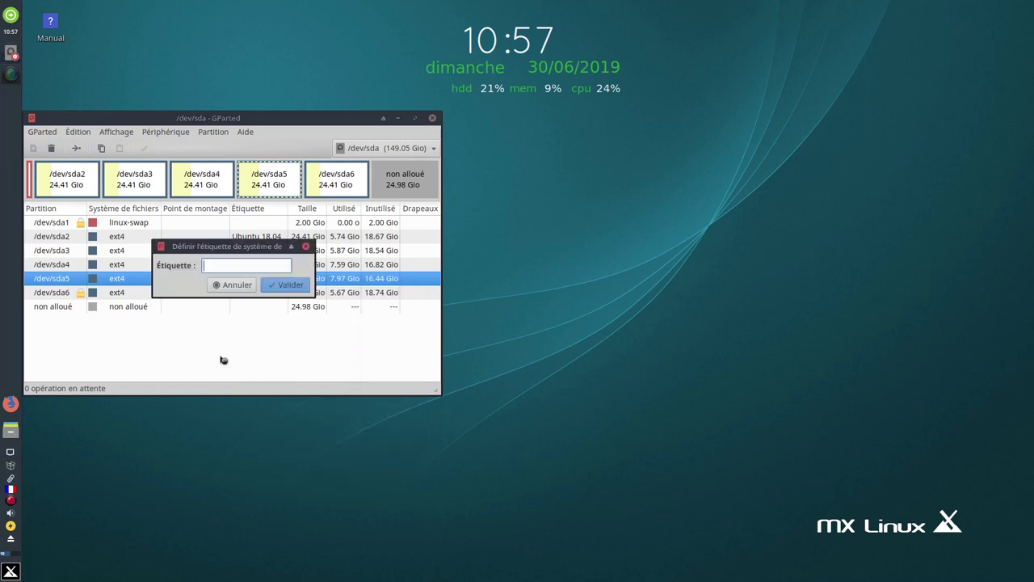
text(Manjaro KDE)
click(287, 284)
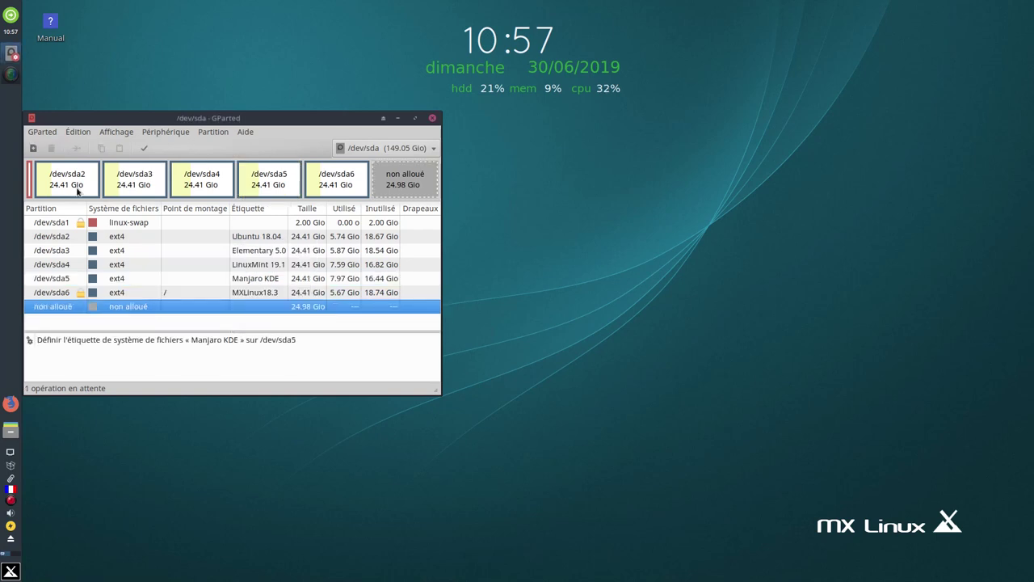
Apply the pending label operation despite the warning, dismiss the report and close GParted
click(144, 149)
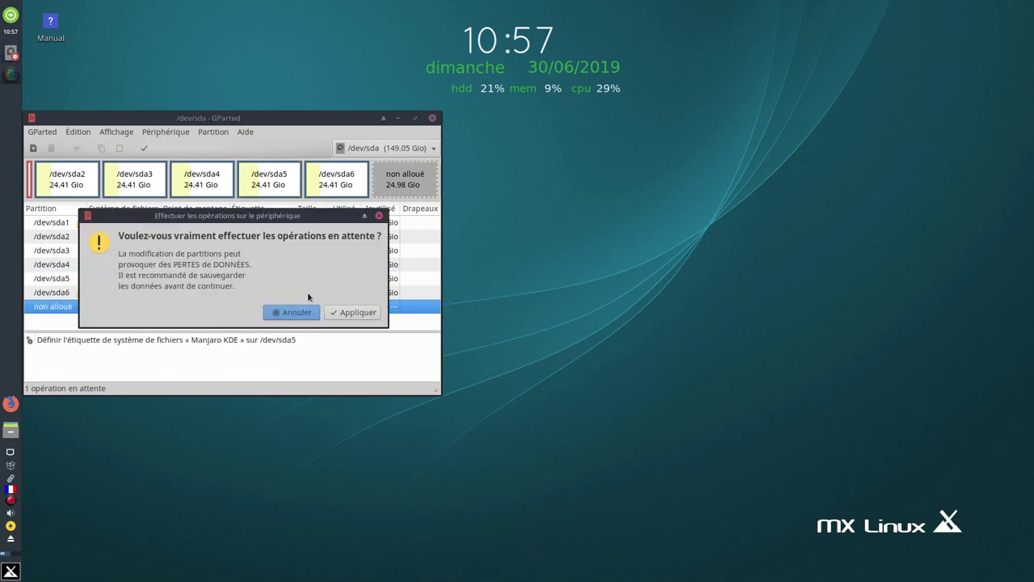
click(347, 313)
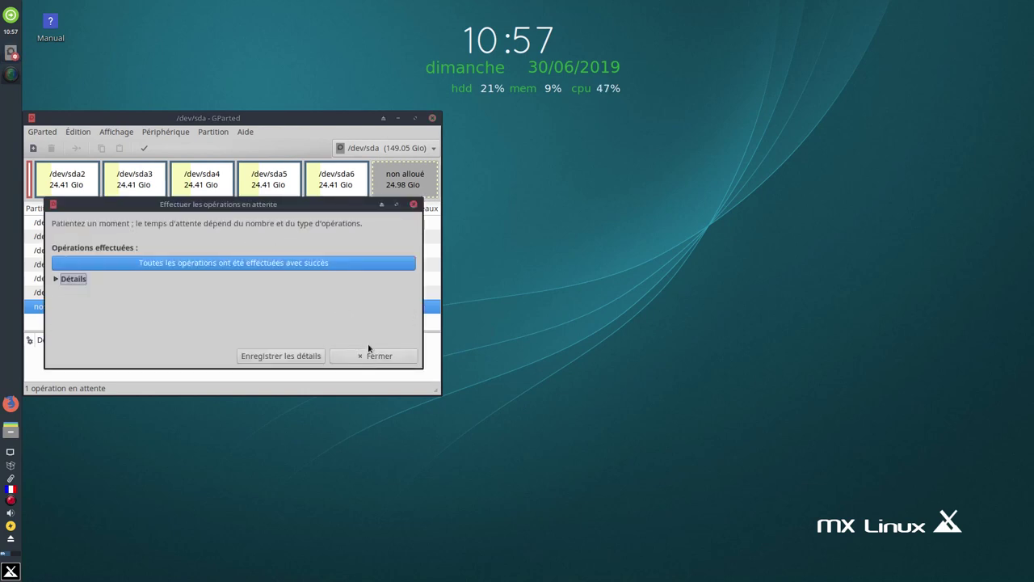
click(370, 355)
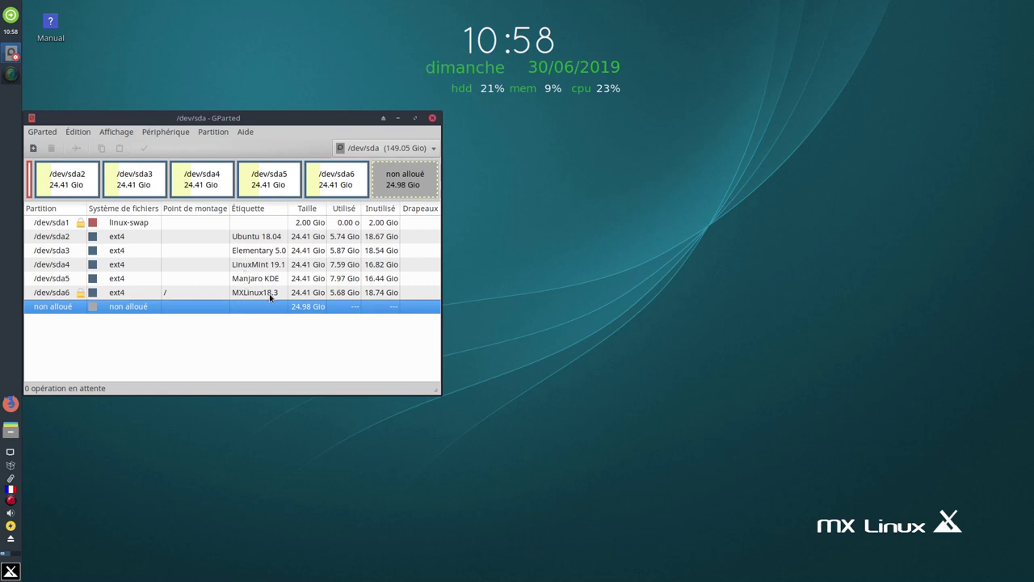
click(433, 119)
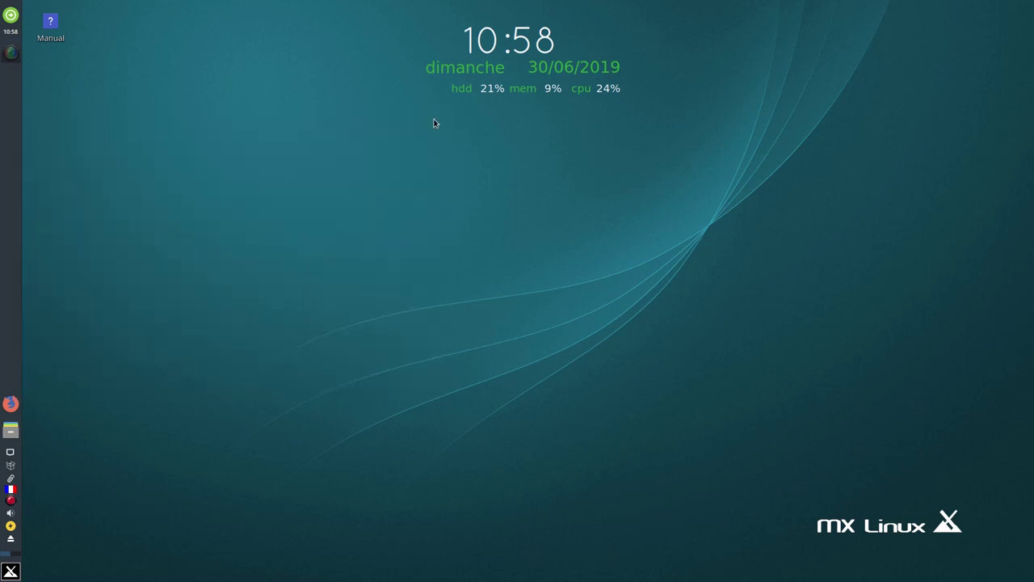
click(11, 431)
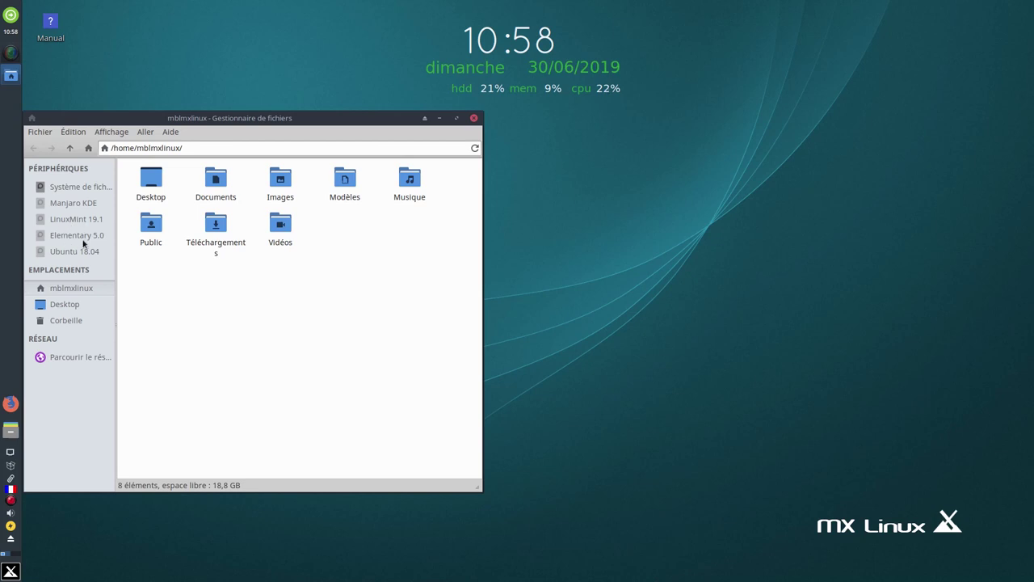
click(151, 182)
drag(185, 119, 374, 121)
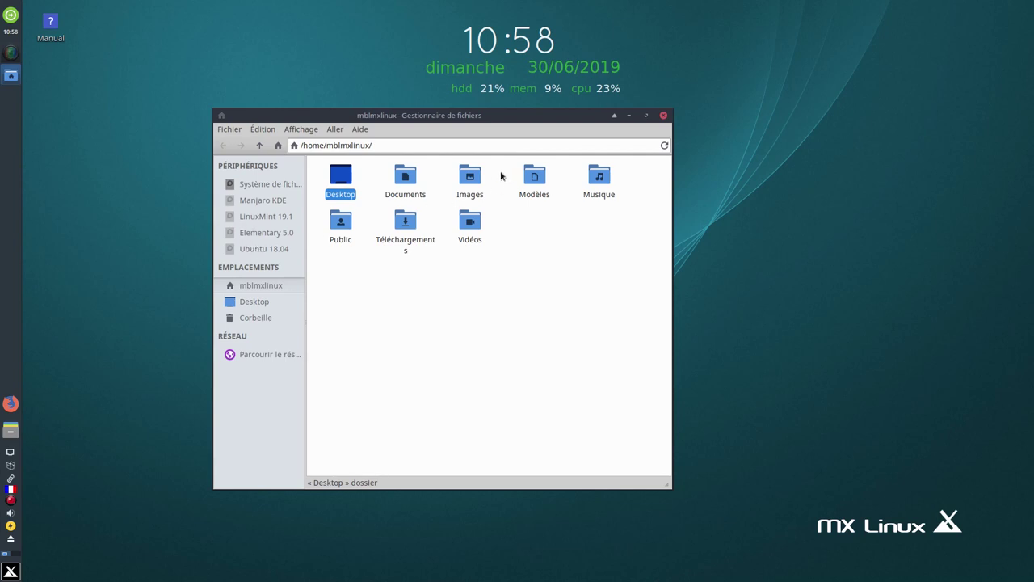
click(663, 115)
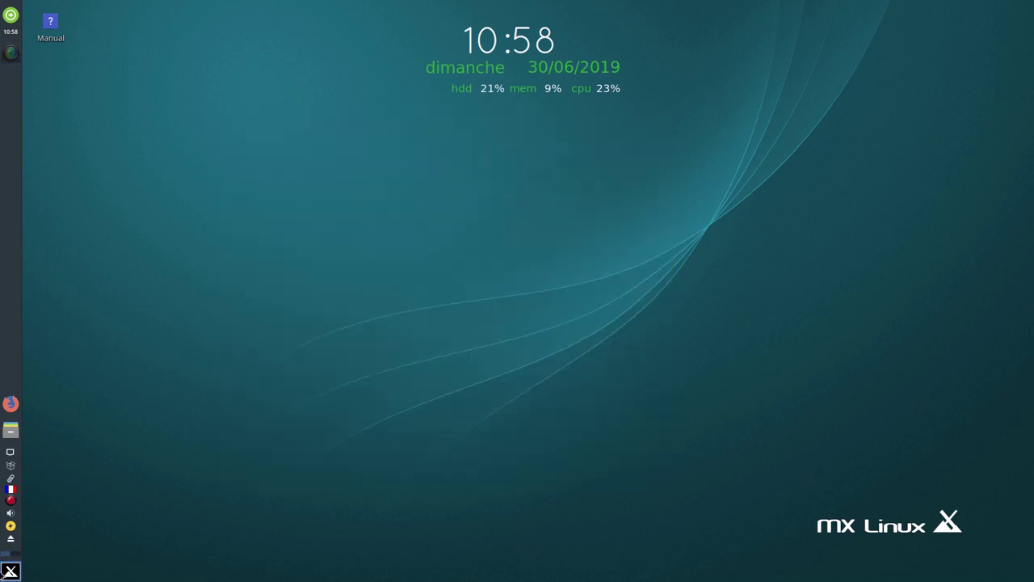
click(5, 572)
click(211, 511)
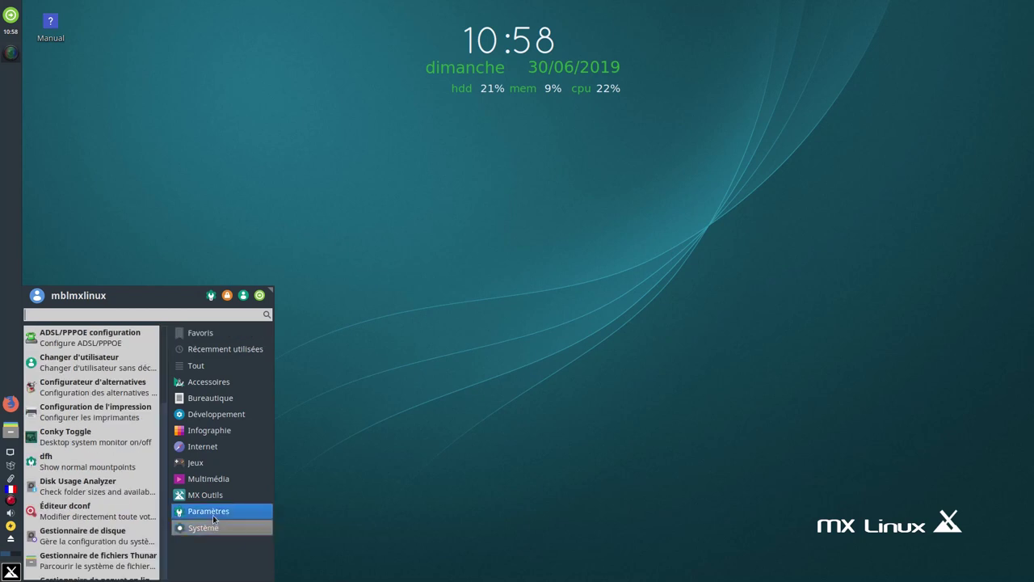
click(219, 499)
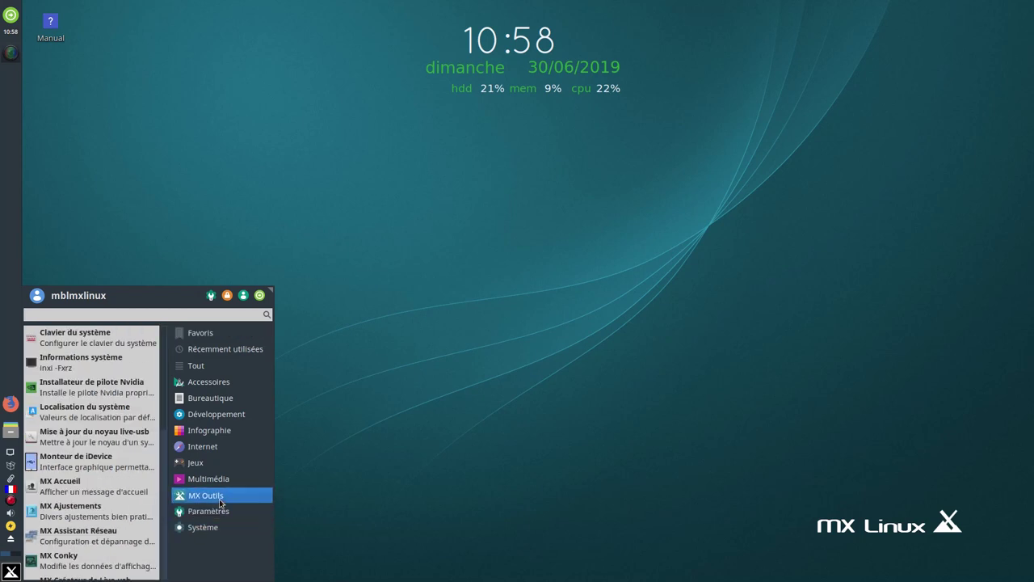
scroll(89, 493, down, 1)
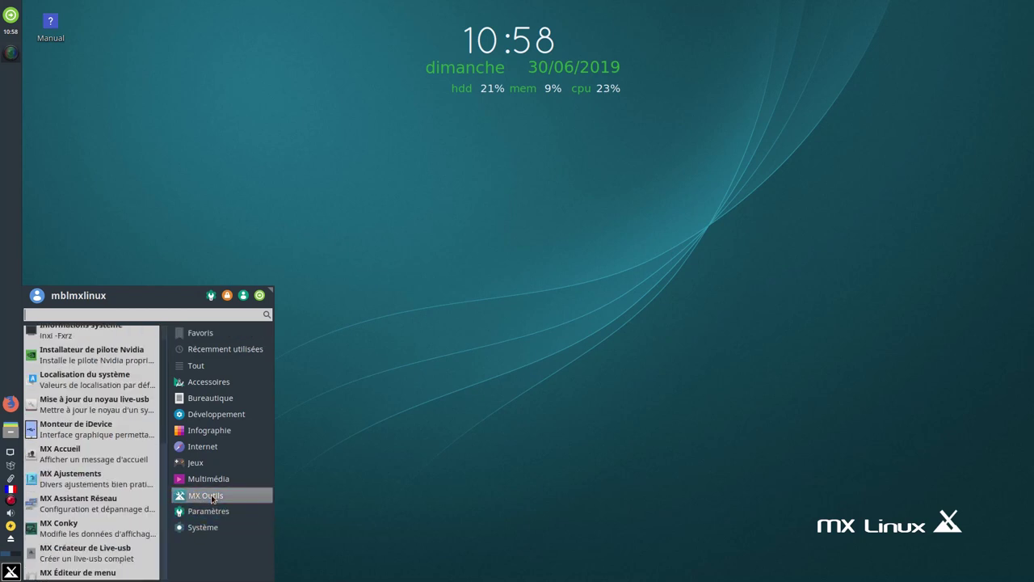
scroll(124, 500, down, 6)
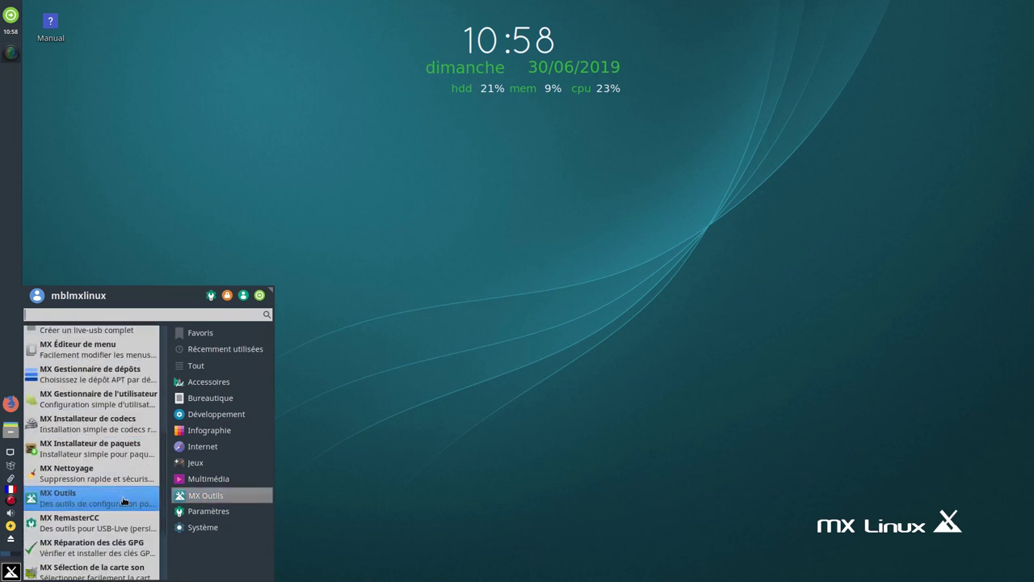
scroll(121, 494, down, 3)
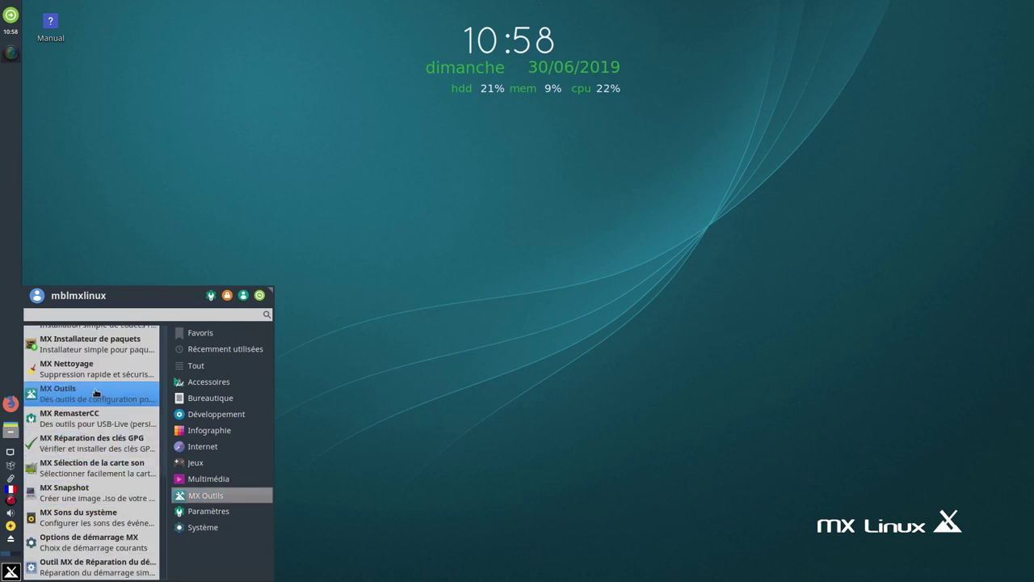
click(95, 392)
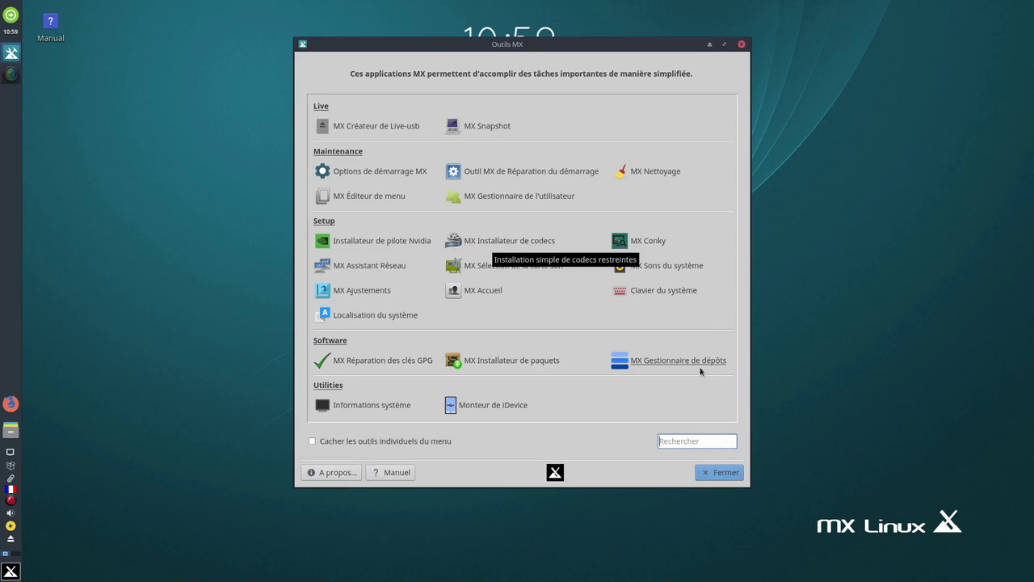
click(726, 472)
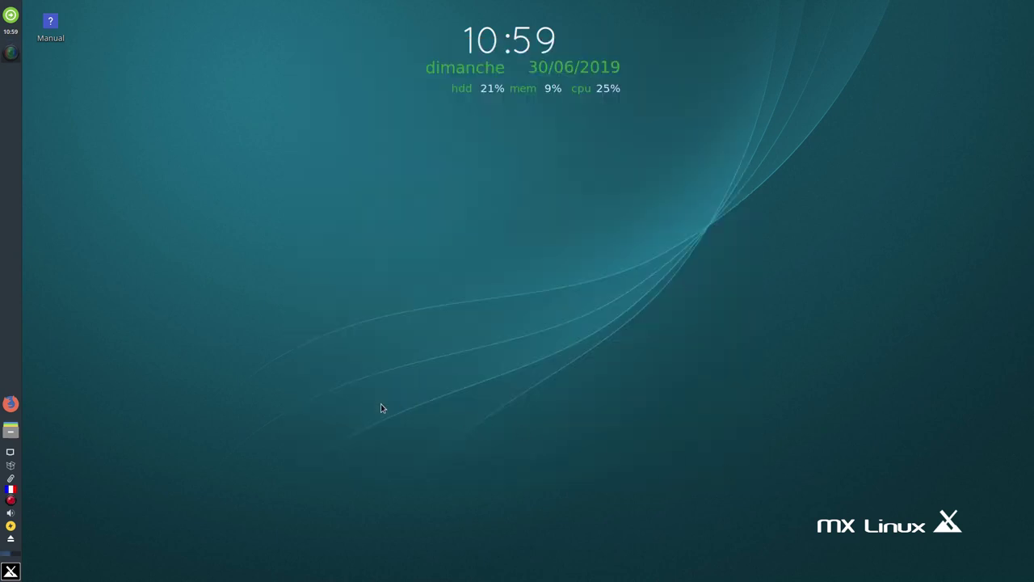